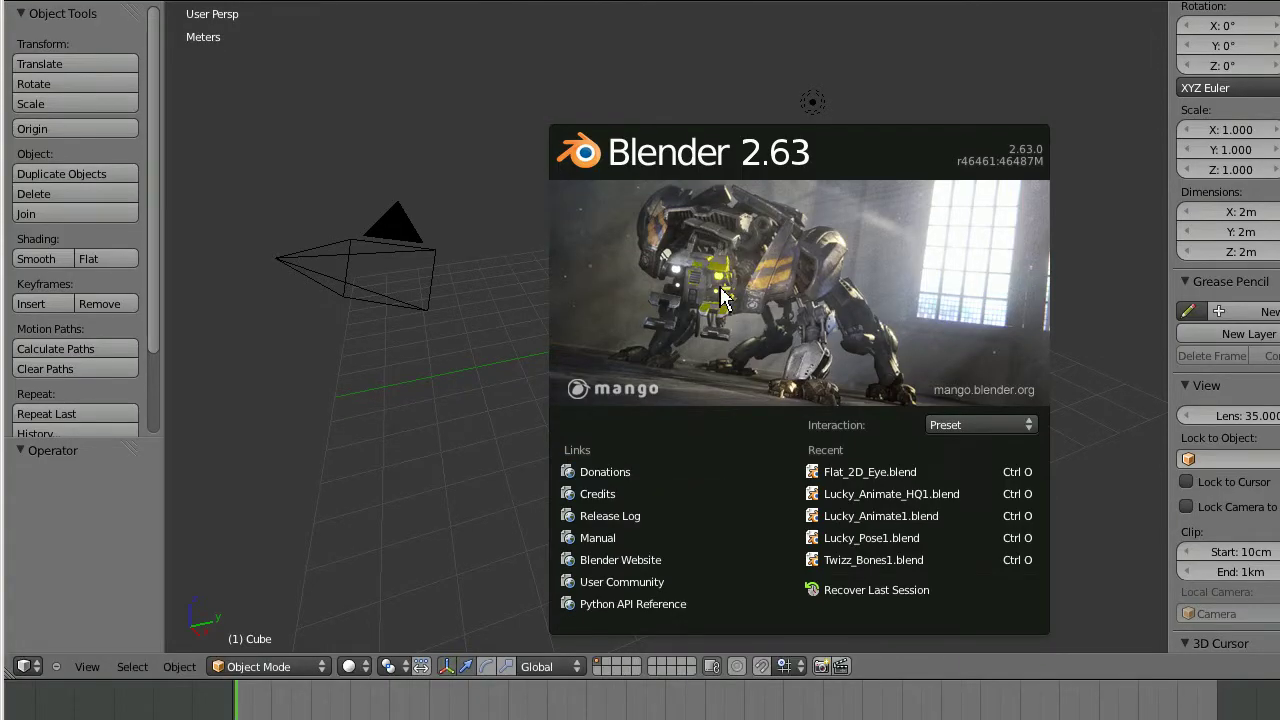
Step: Close the Blender 2.63 splash screen to reveal the default cube, camera and lamp scene
click(770, 205)
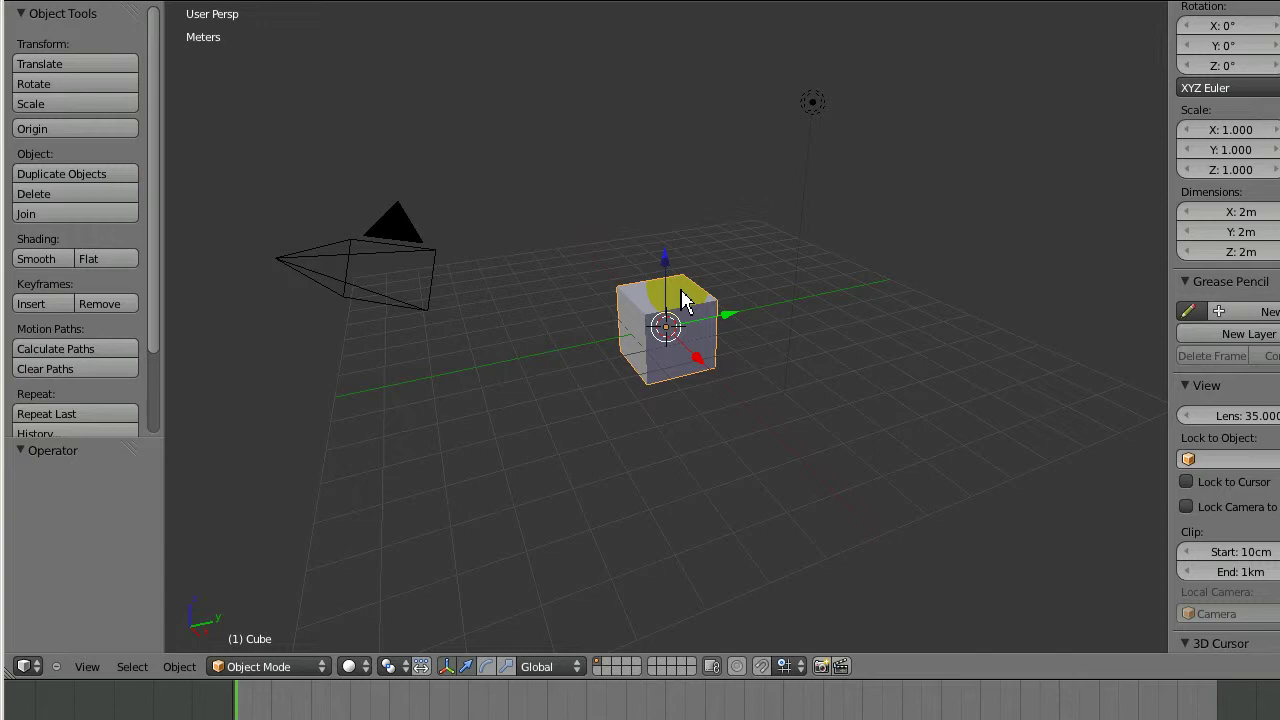
Step: Delete the default cube from the scene
key(x)
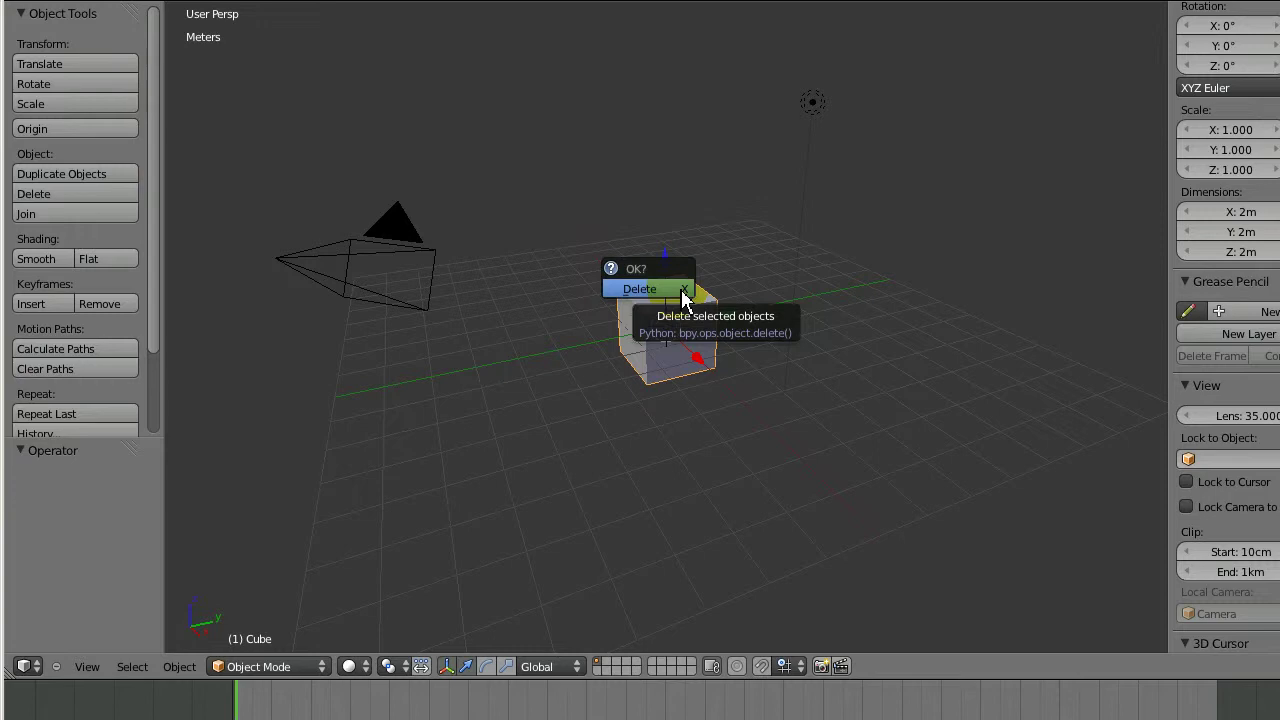
click(683, 298)
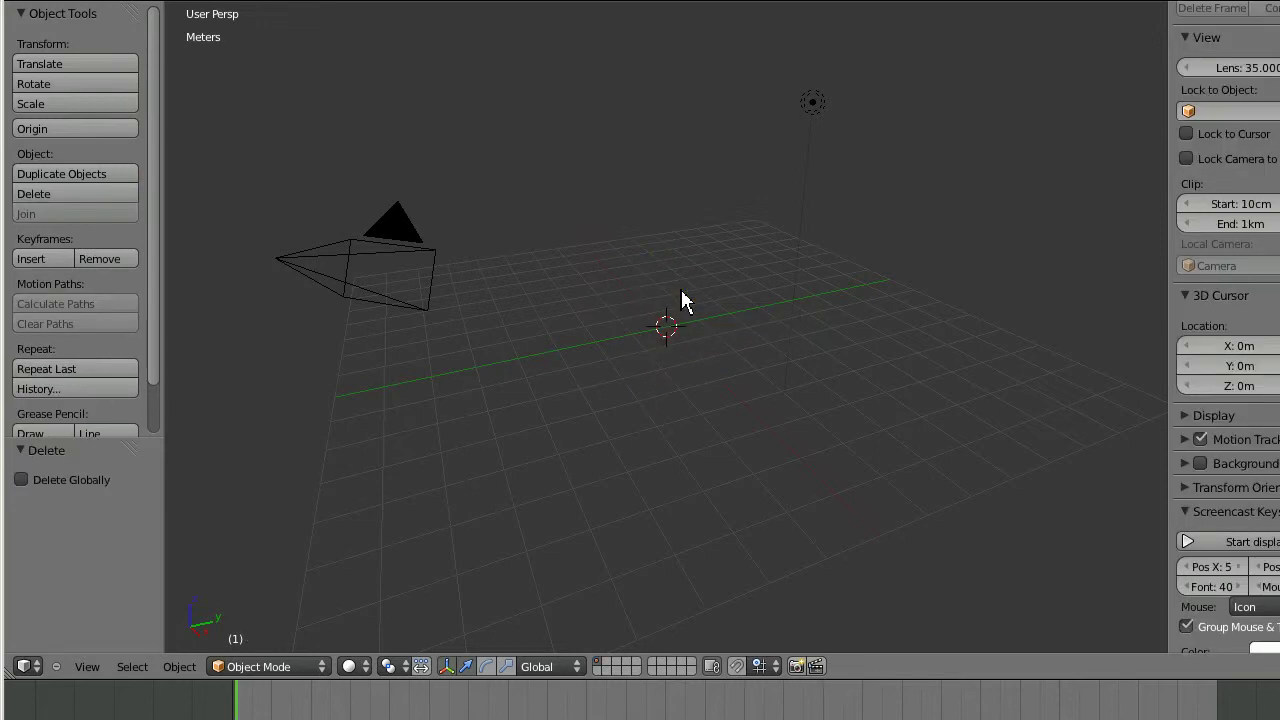
key(KP_4)
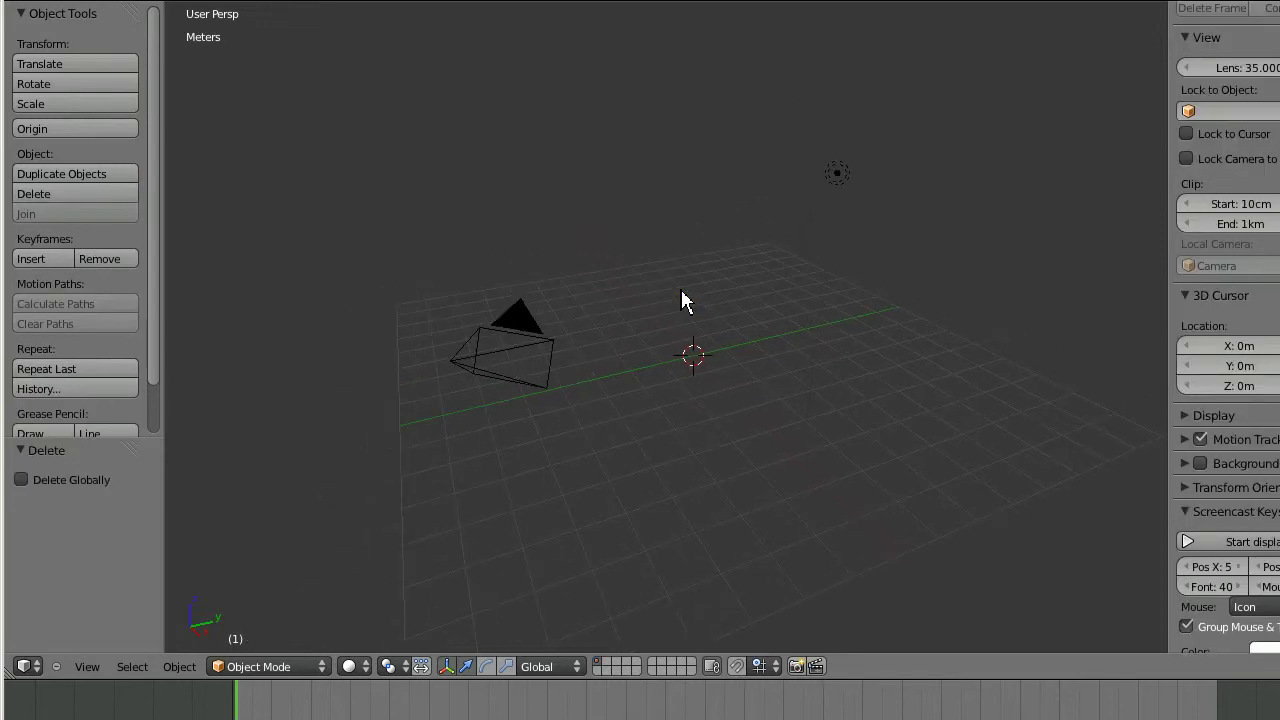
Step: Add a circle mesh (32 vertices, 1m radius) at the scene origin
key(shift+a)
mouse_move(683, 298)
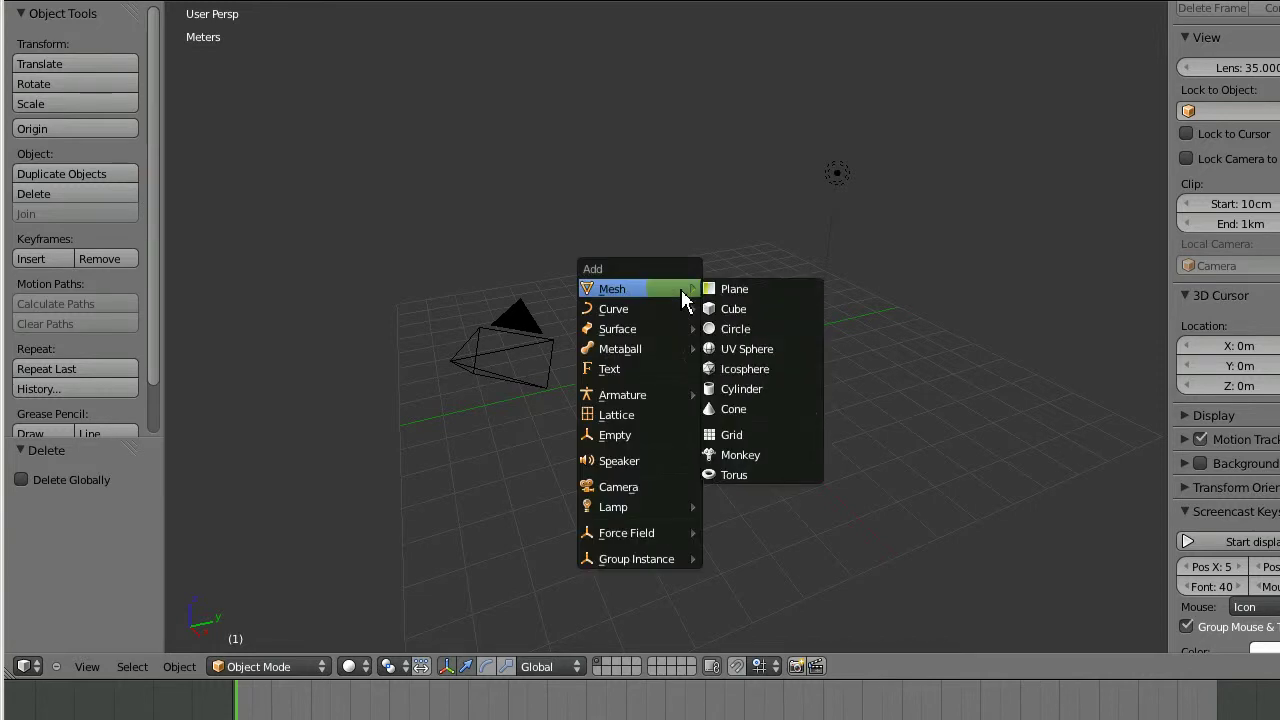
key(Down)
key(Down)
key(Down)
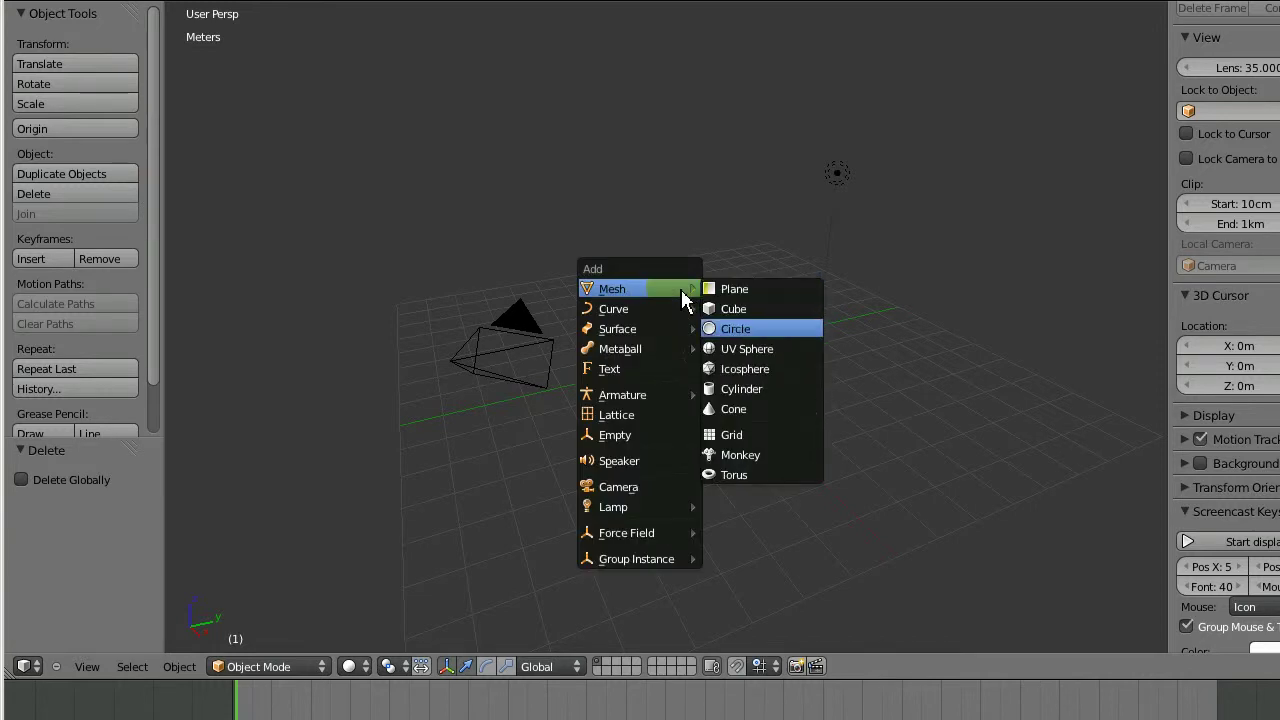
key(Return)
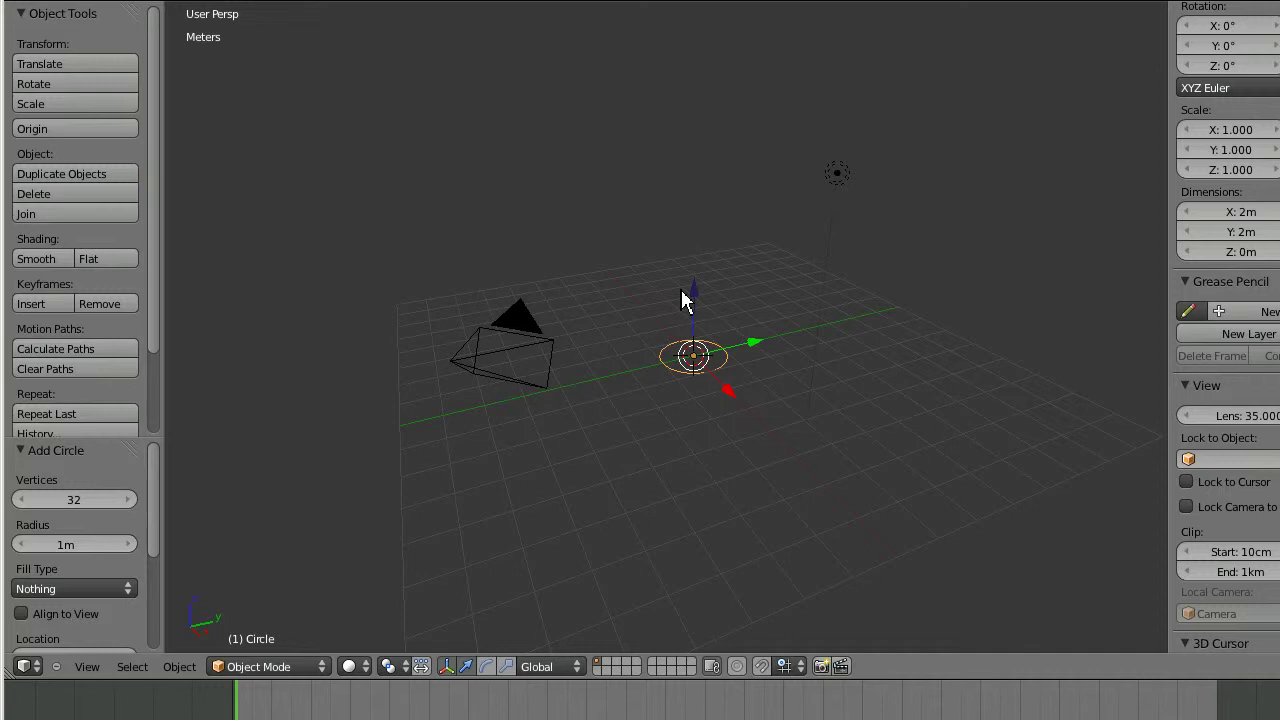
Step: View the circle from directly above, centred and zoomed, with its Add Circle settings visible
key(KP_7)
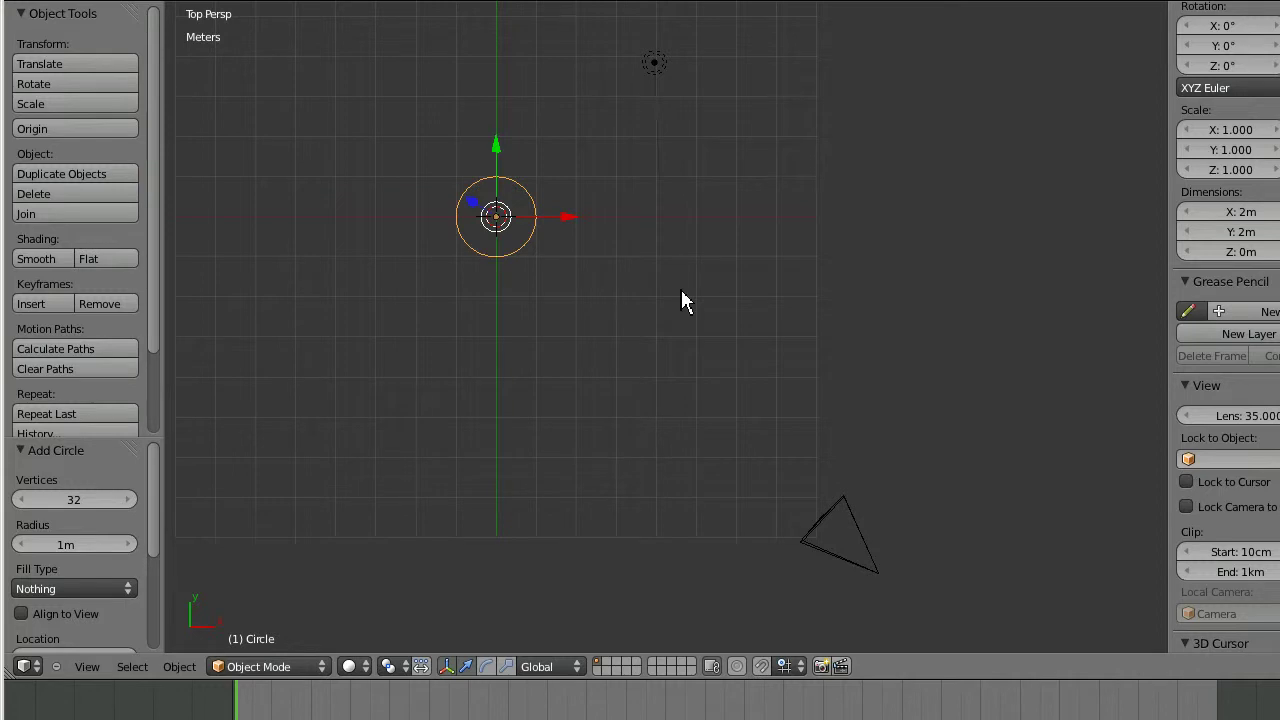
key(KP_Decimal)
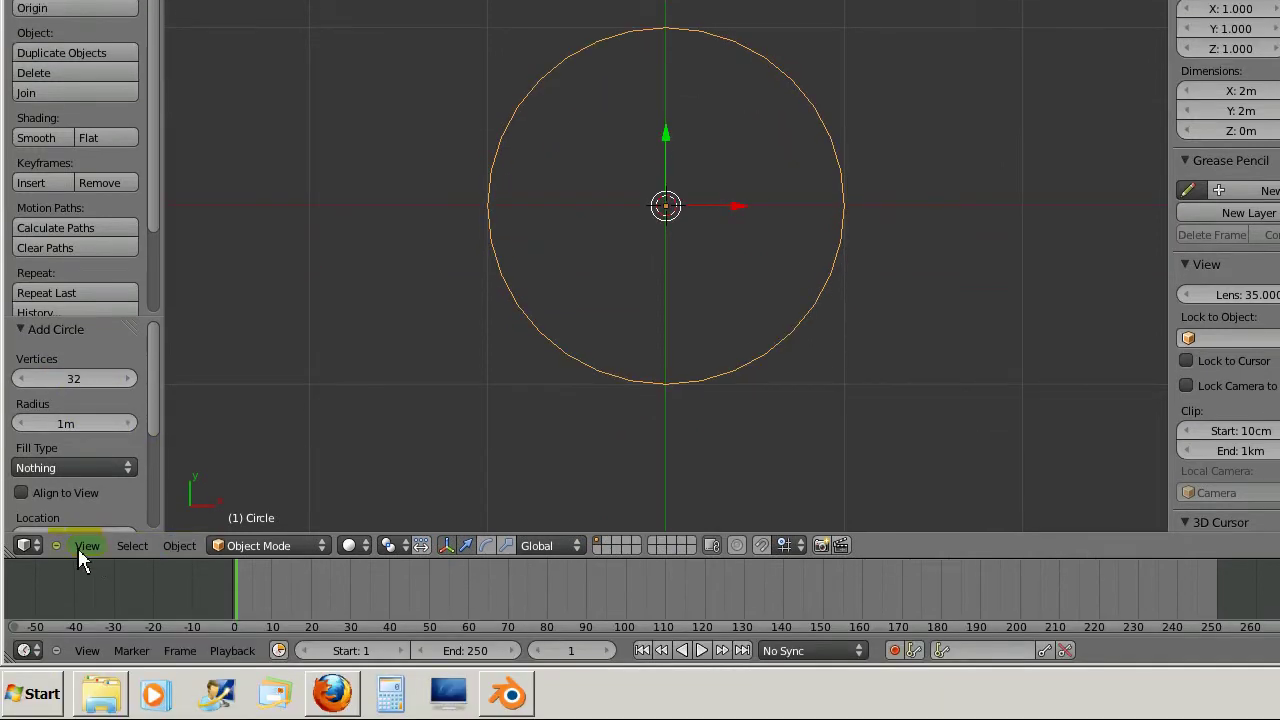
click(80, 547)
key(t)
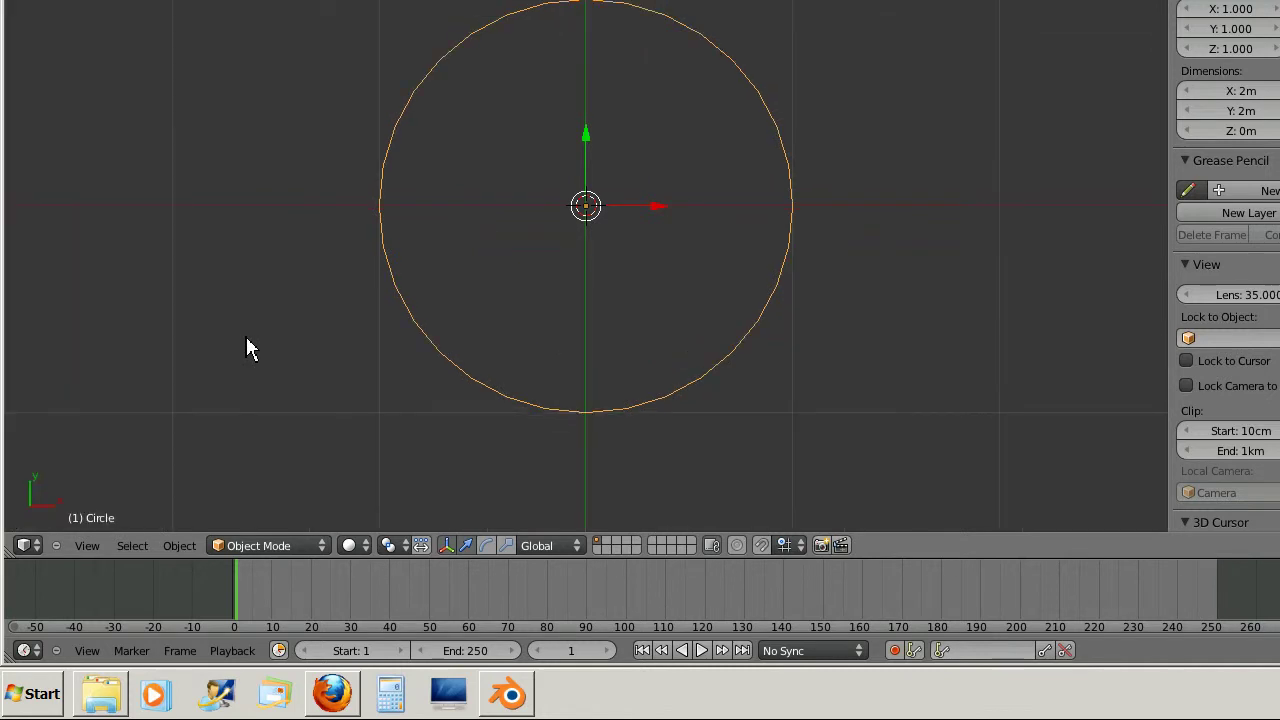
key(t)
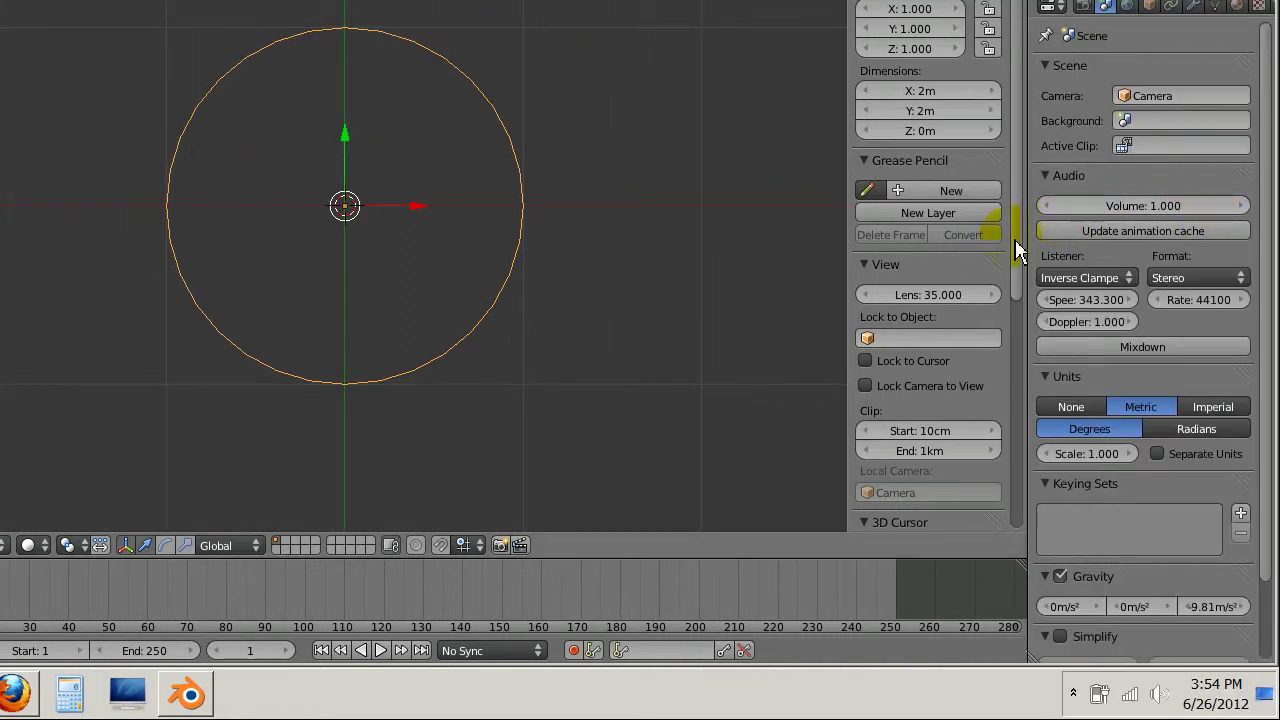
Step: Turn on Screencast Keys display and set the circle to 8 vertices, forming an octagon
drag(1036, 240, 1066, 428)
click(888, 415)
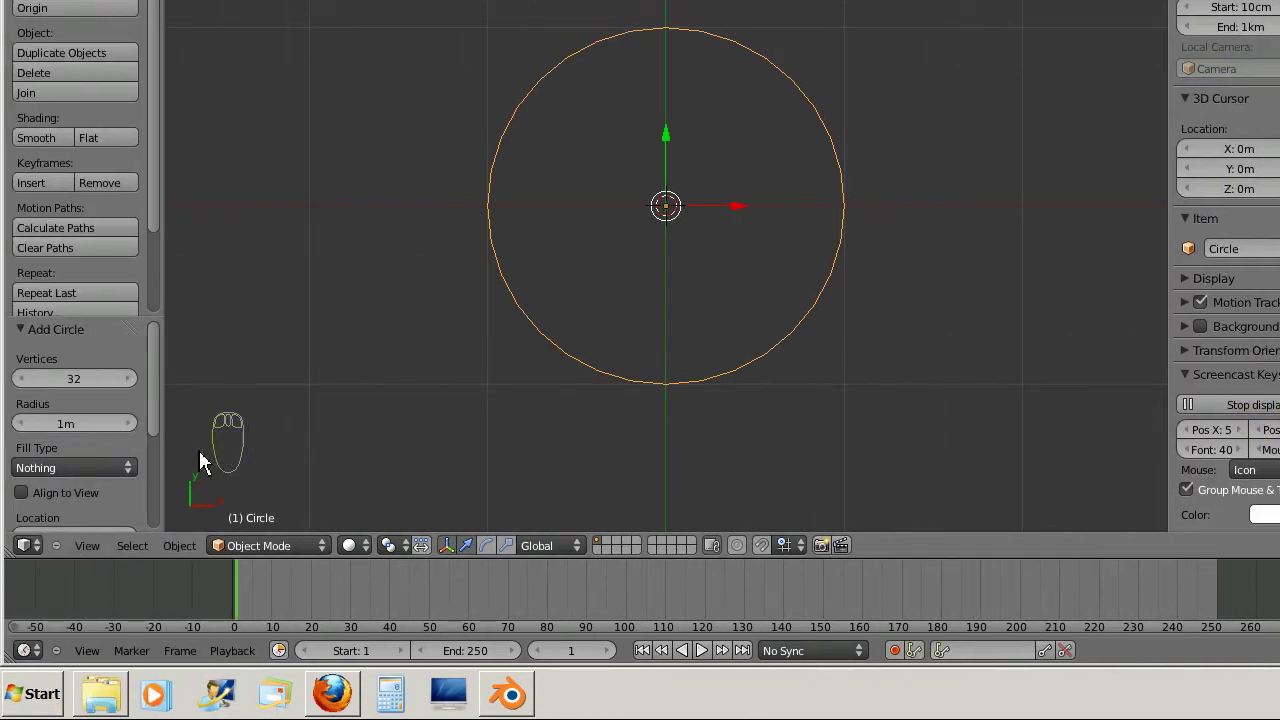
click(72, 381)
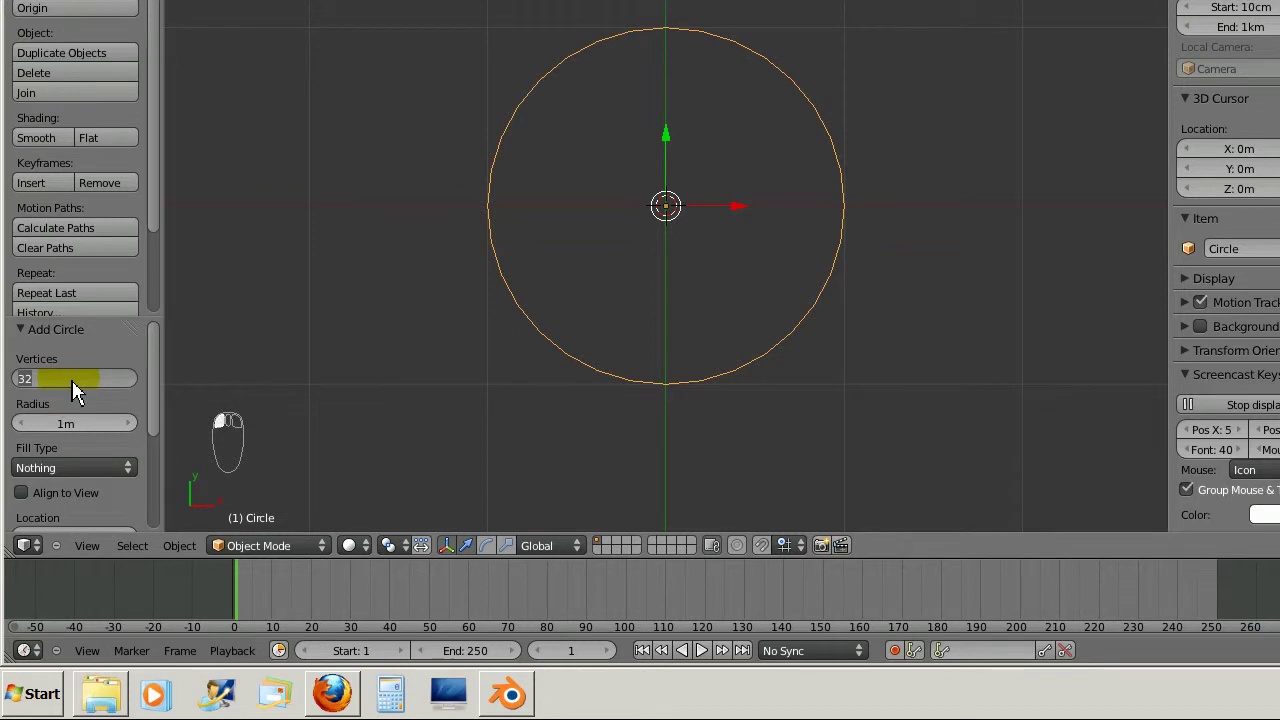
text(8)
key(Return)
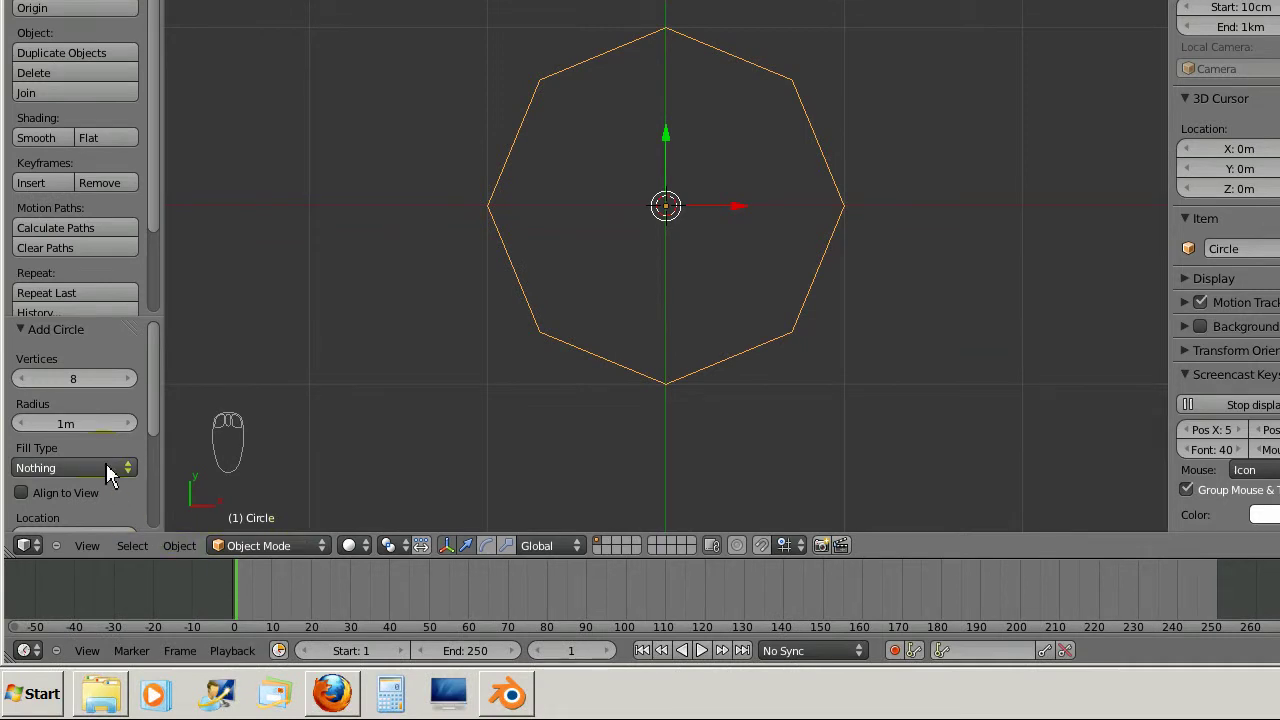
Step: Set the octagon's fill type to Triangle Fan, switch to wireframe, and enter Edit Mode
click(38, 468)
click(65, 469)
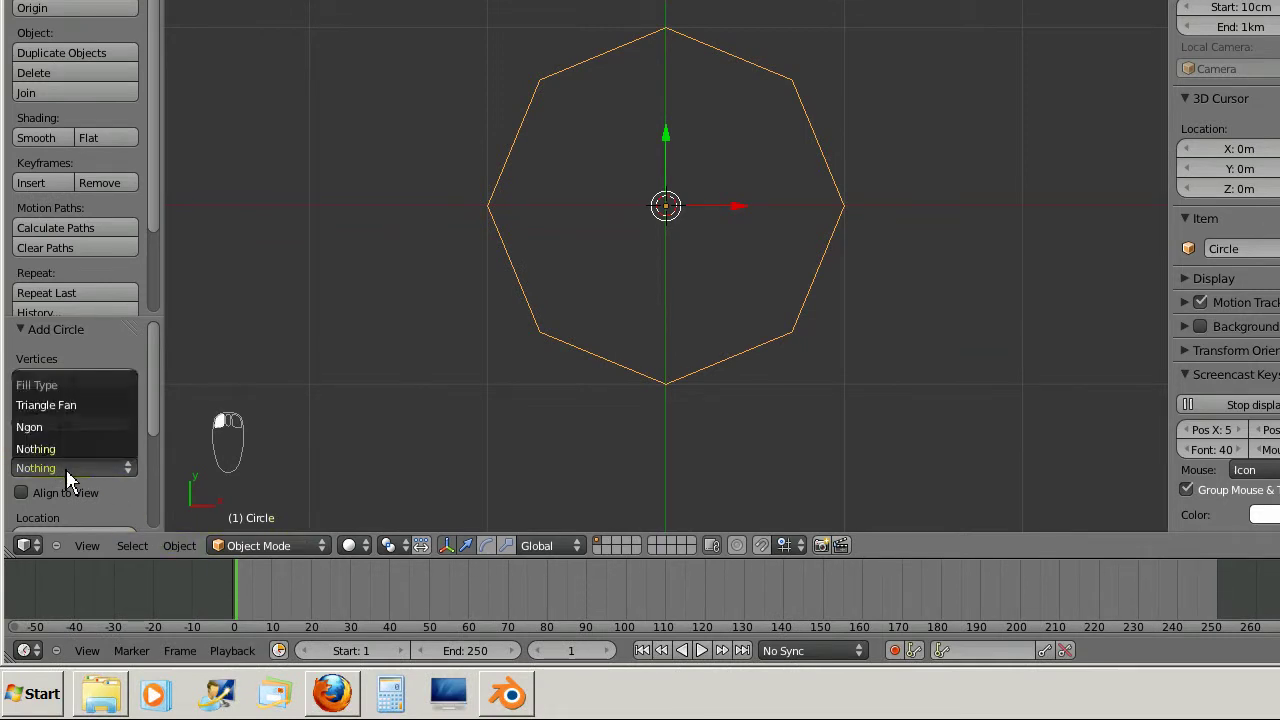
click(62, 405)
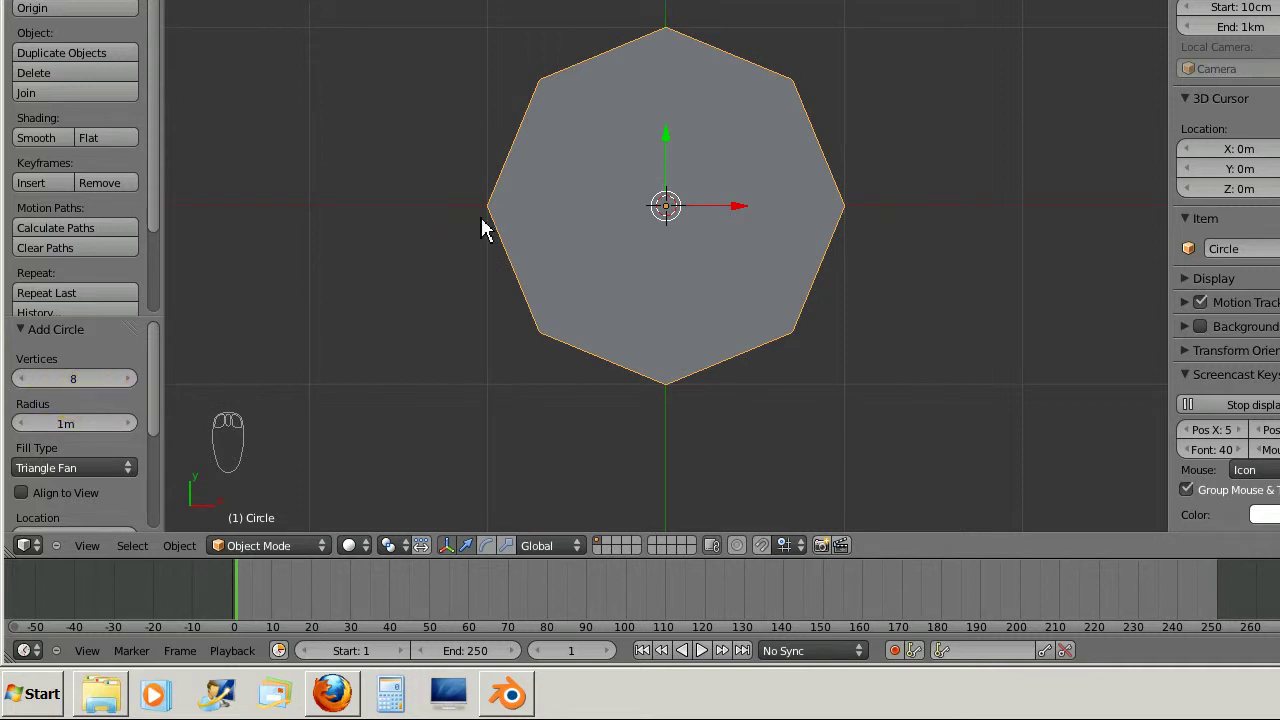
key(z)
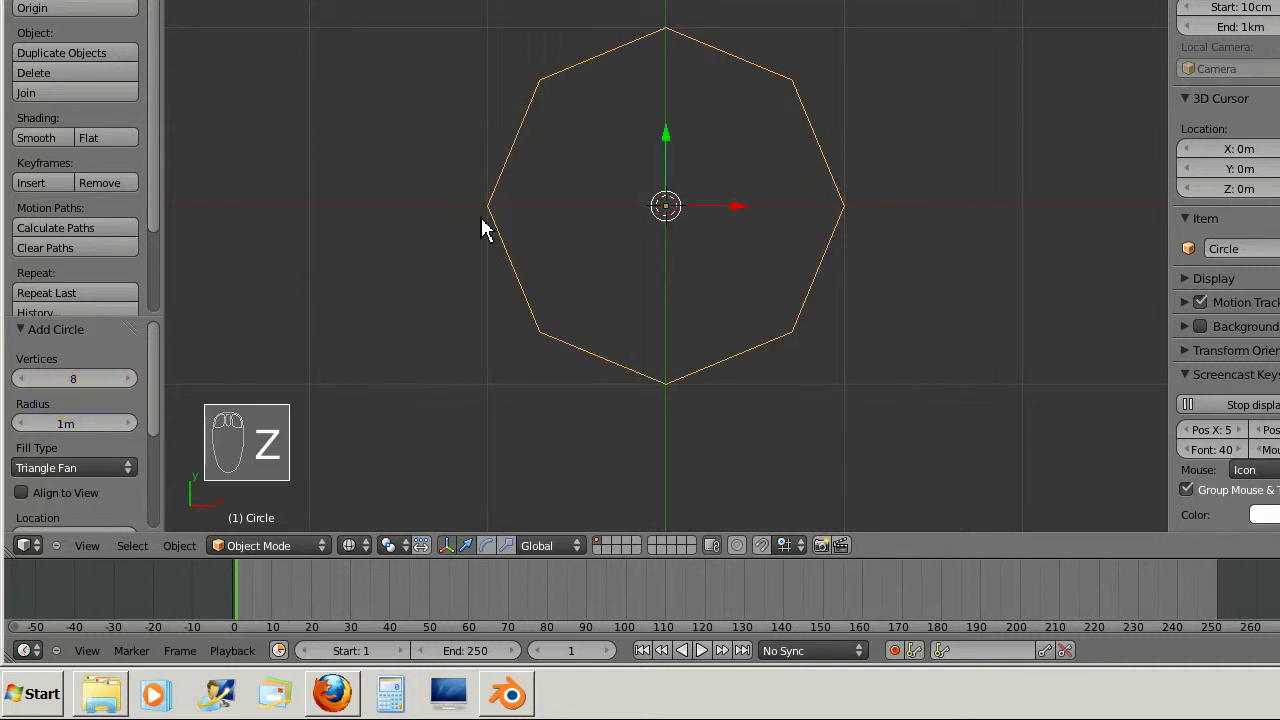
key(Tab)
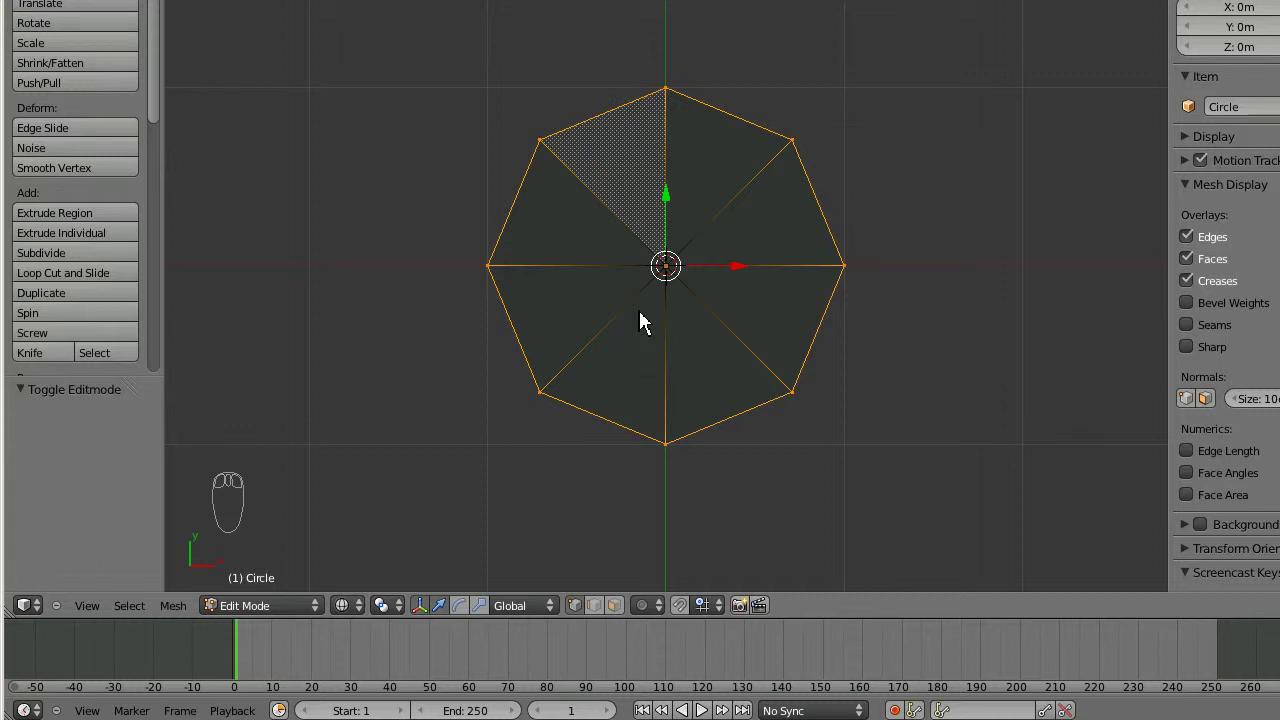
Step: Select all faces and give them a new 'pupil' material: black diffuse, specular intensity 0
key(a)
key(a)
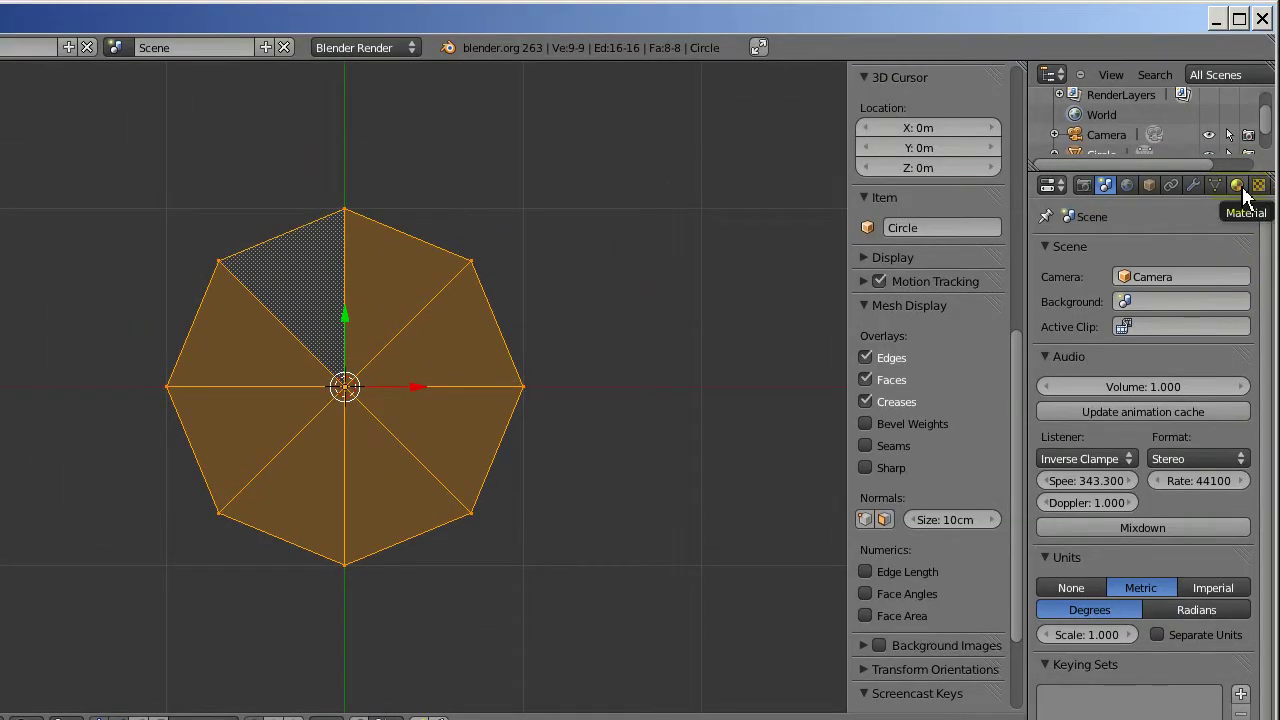
click(1243, 191)
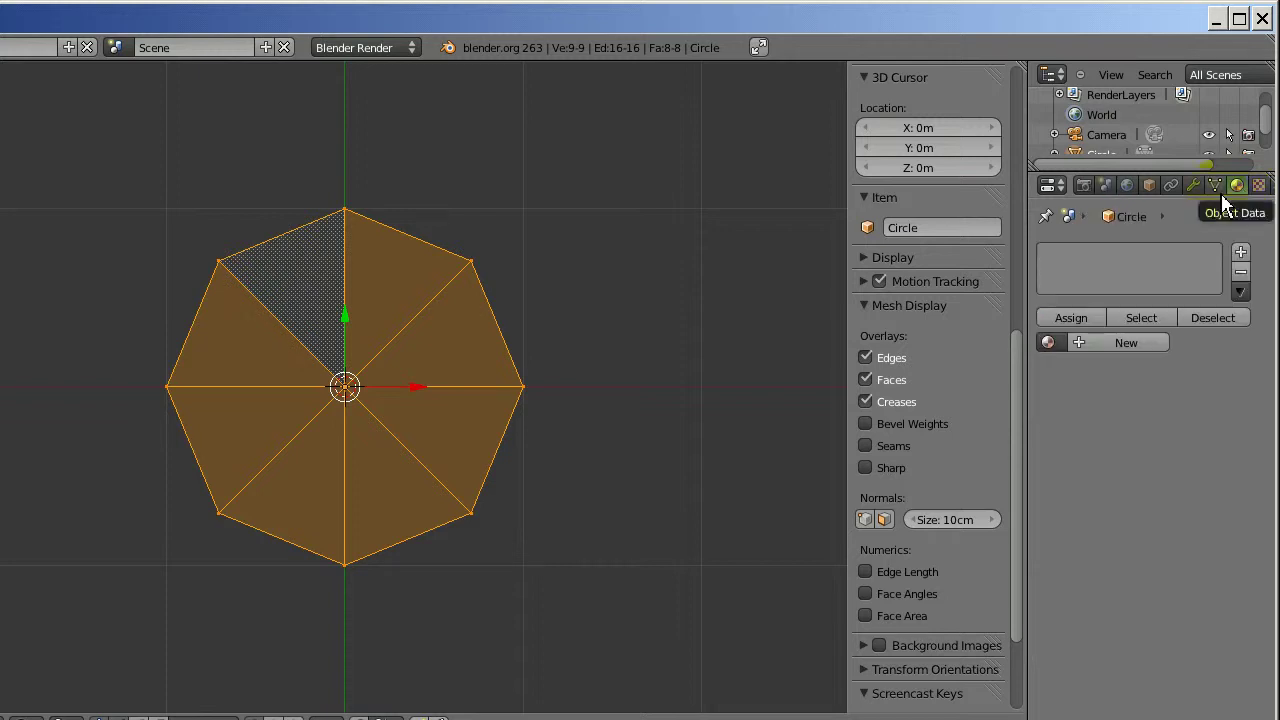
click(1132, 345)
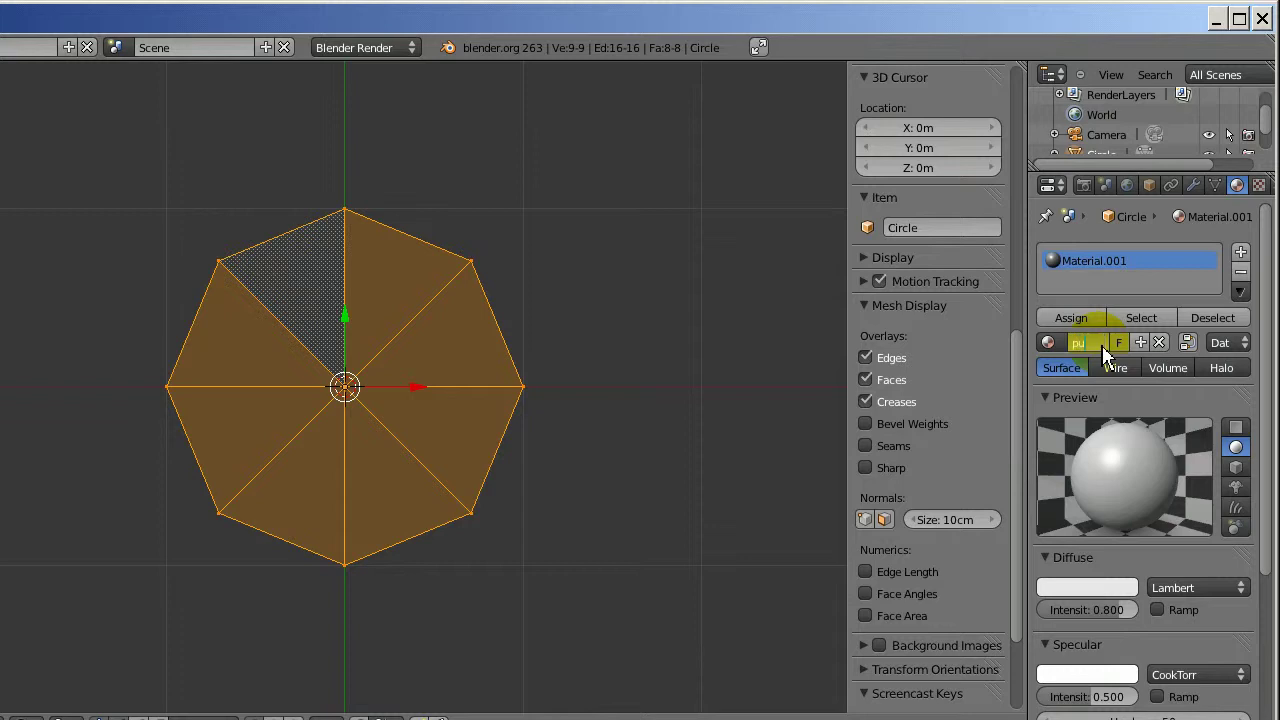
key(Return)
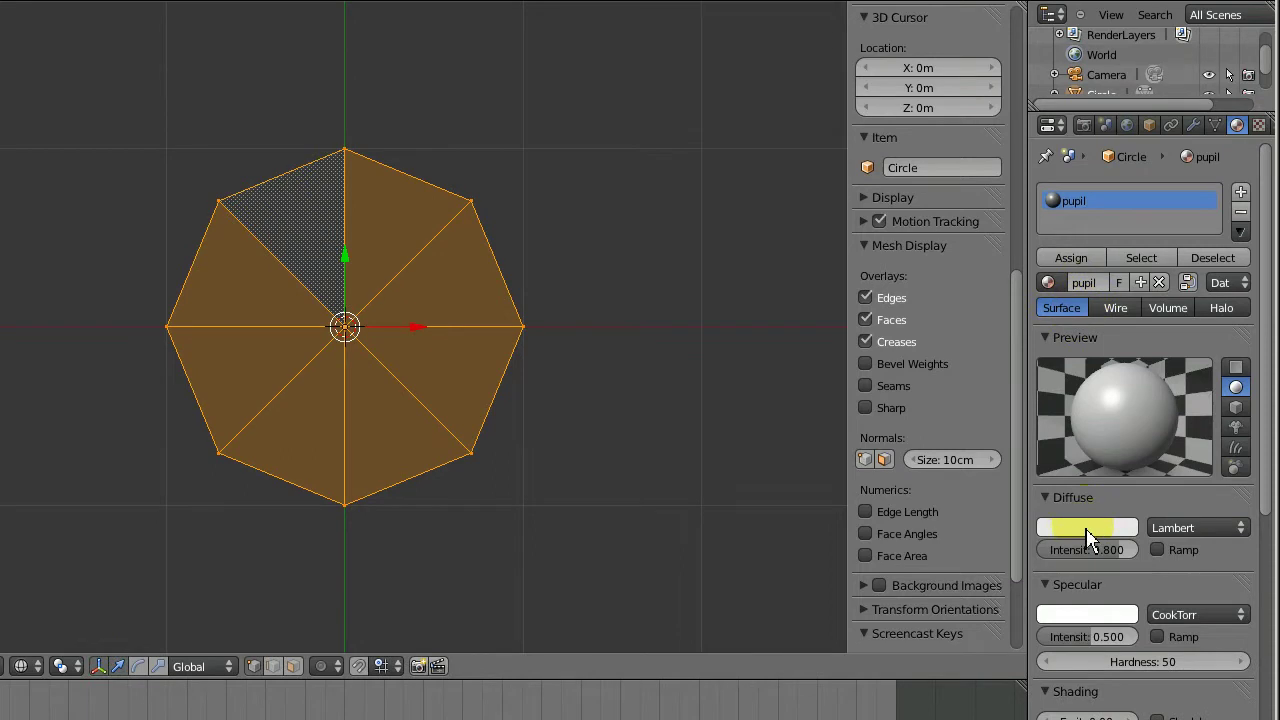
click(1086, 529)
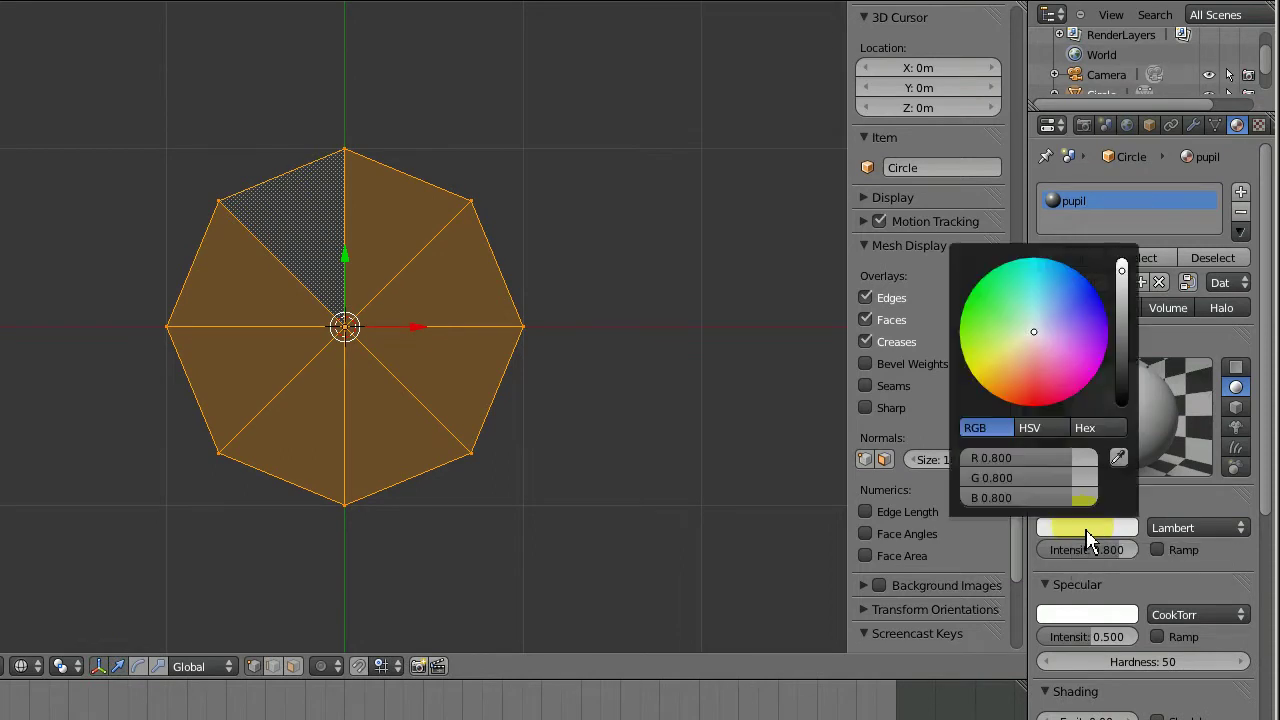
drag(1128, 274, 1140, 428)
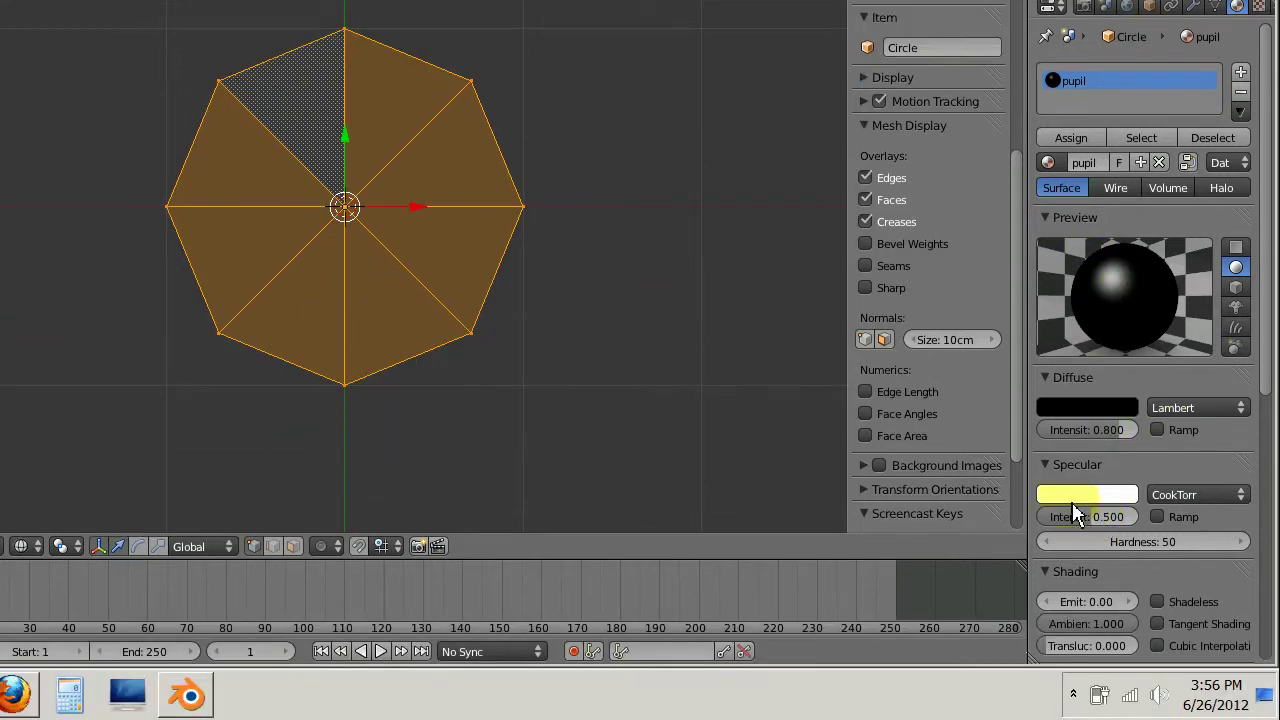
drag(1098, 518, 1020, 515)
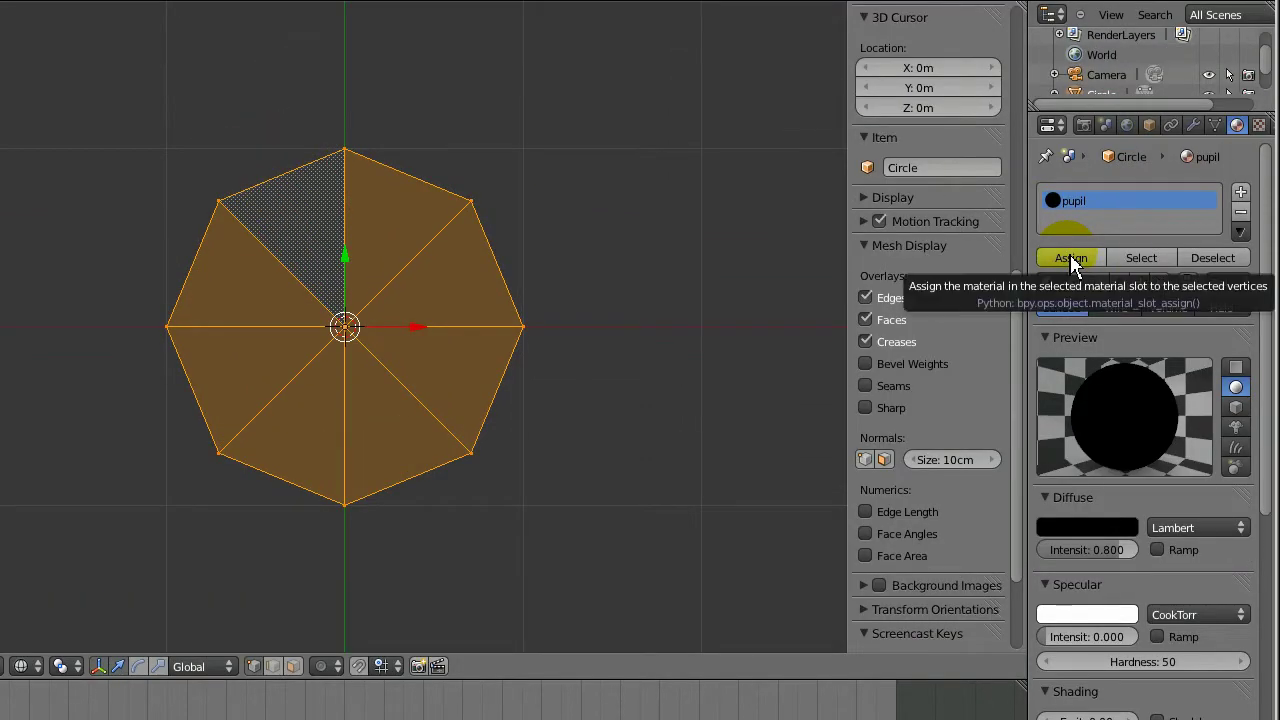
Step: Deselect all and select the octagon's outer boundary edge loop in Edge select mode
click(1070, 257)
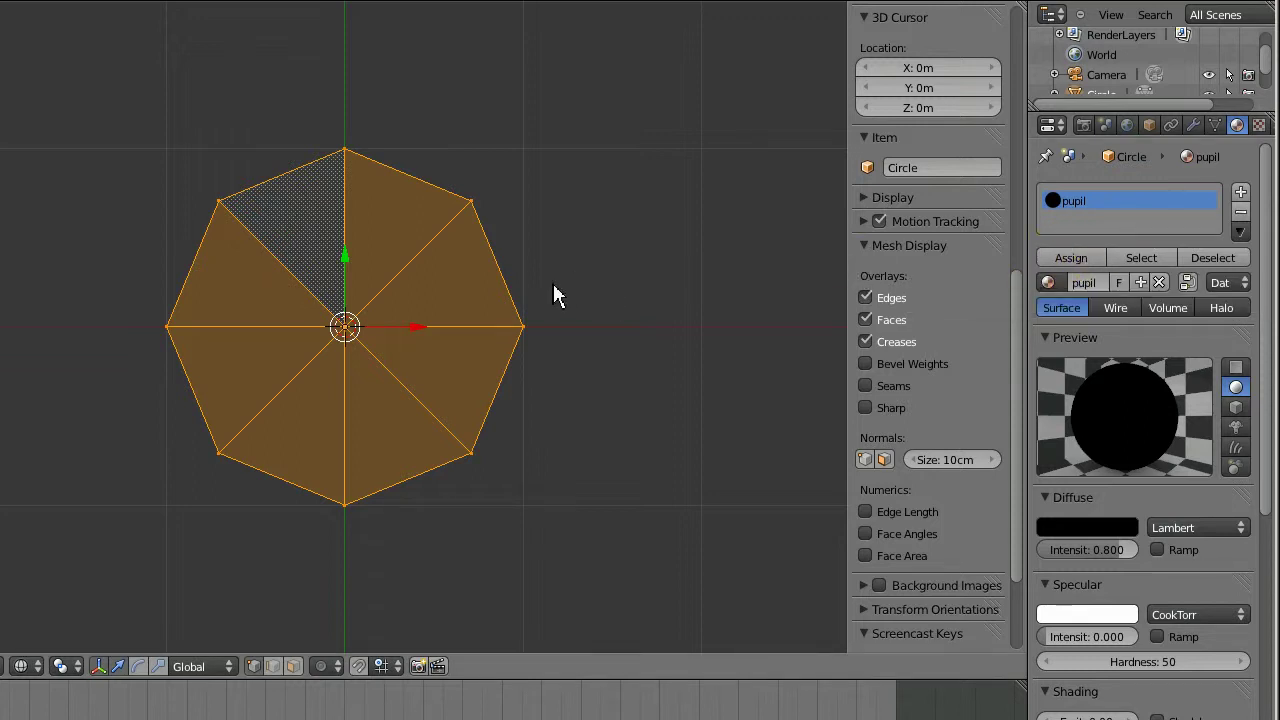
key(a)
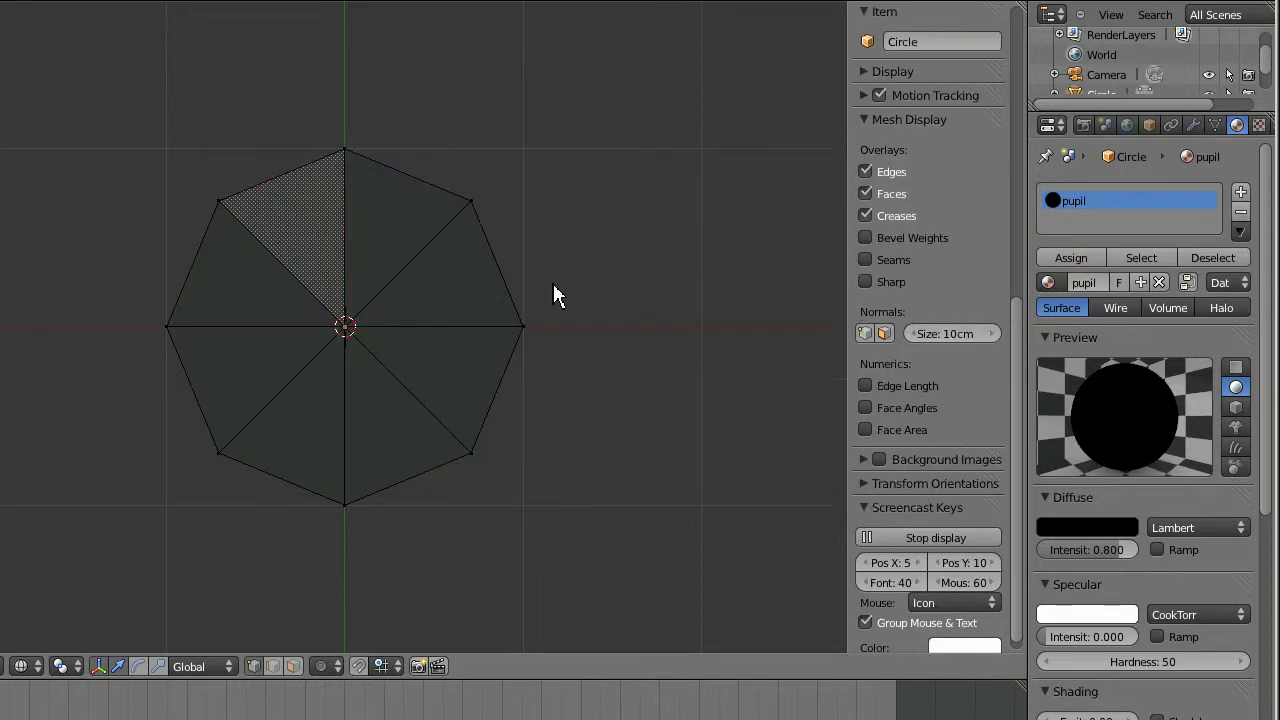
key(ctrl+Tab)
click(500, 287)
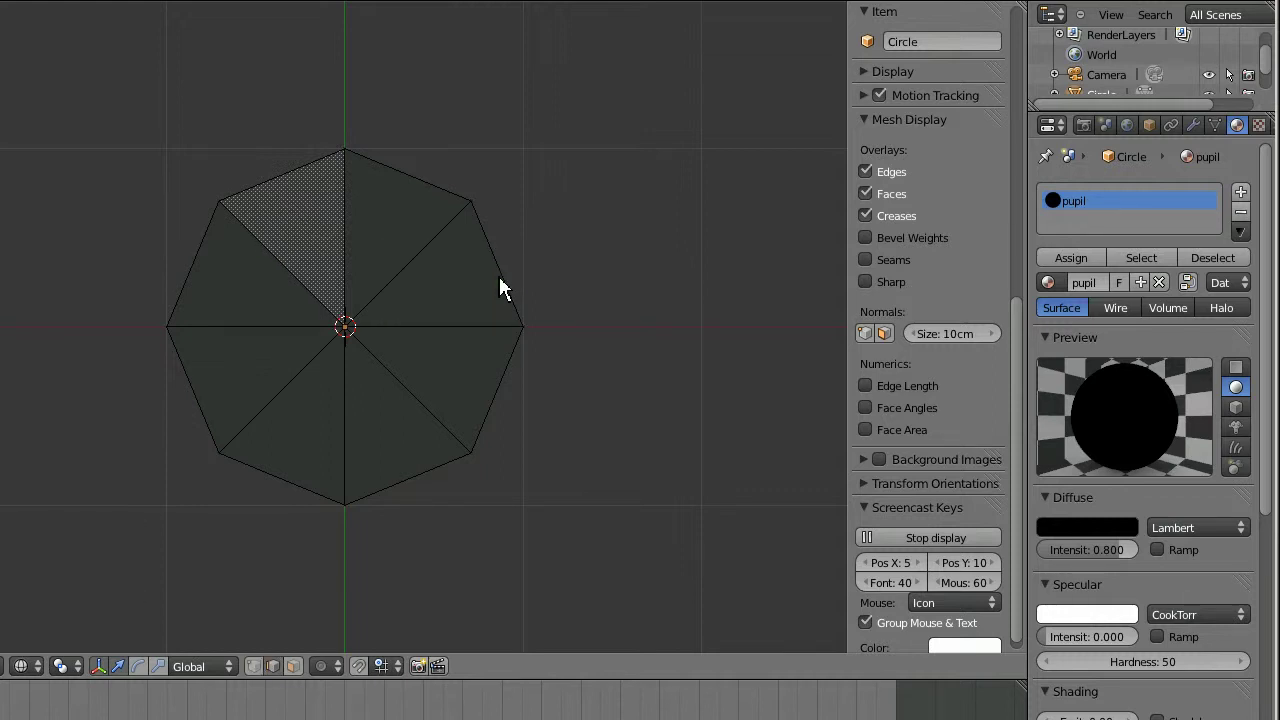
alt+right_click(500, 287)
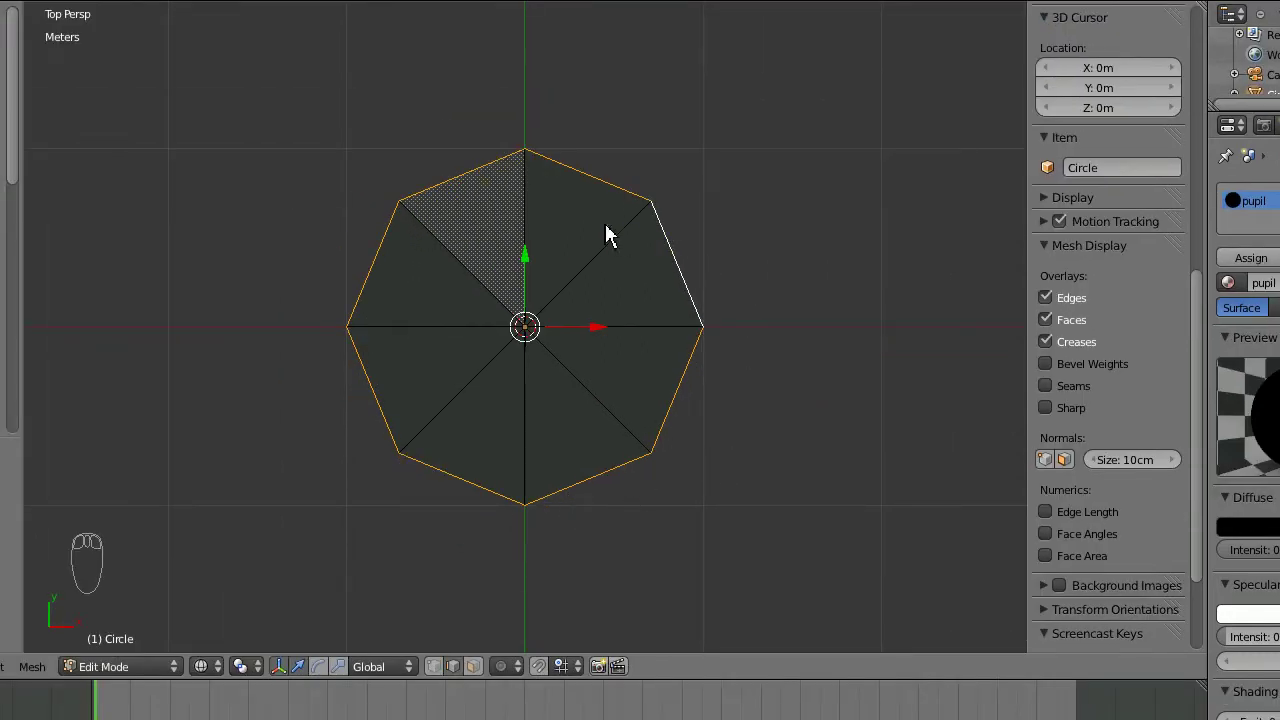
Step: Extrude the outer edge loop and scale it about 2.2 times outward into a ring of quads
scroll(608, 234, down, 4)
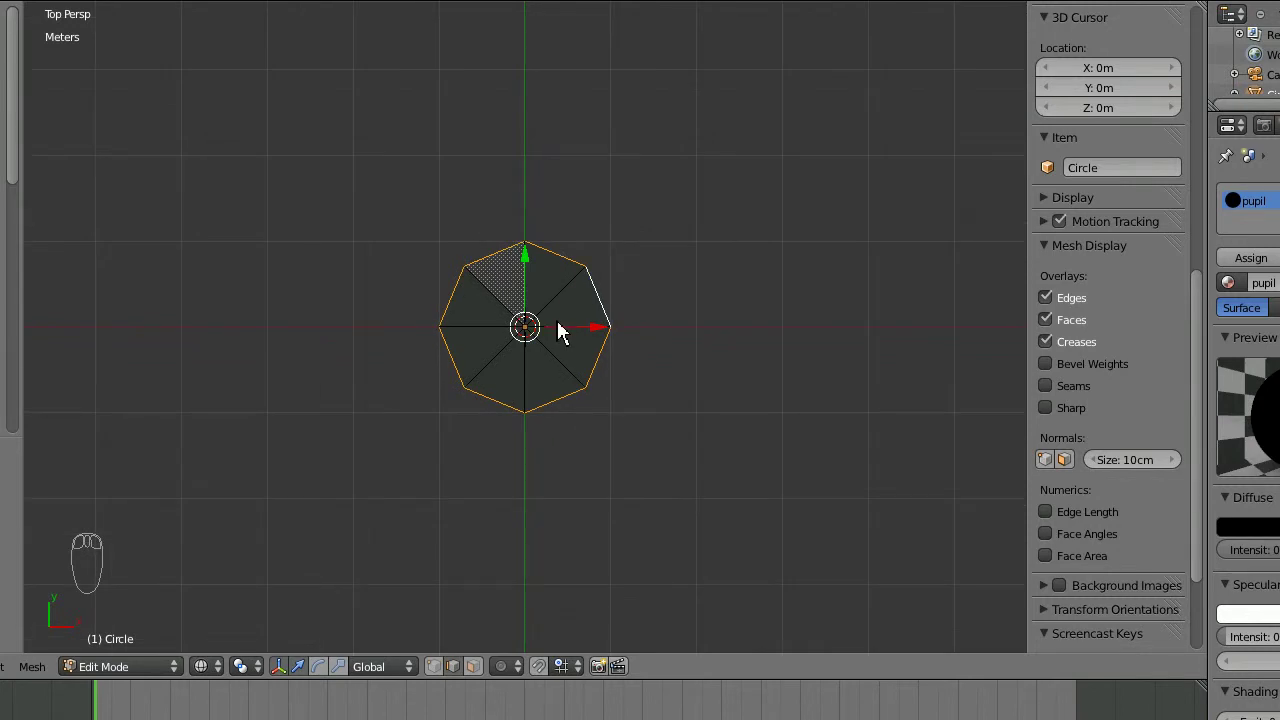
key(e)
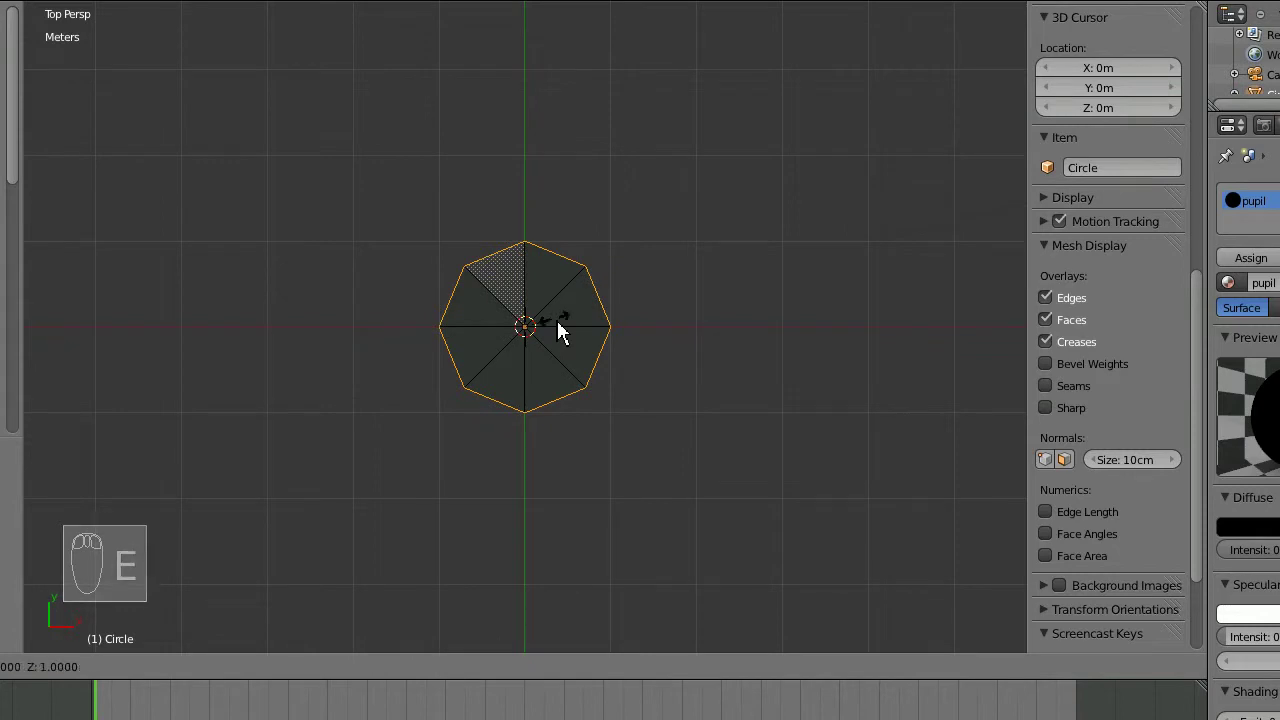
key(s)
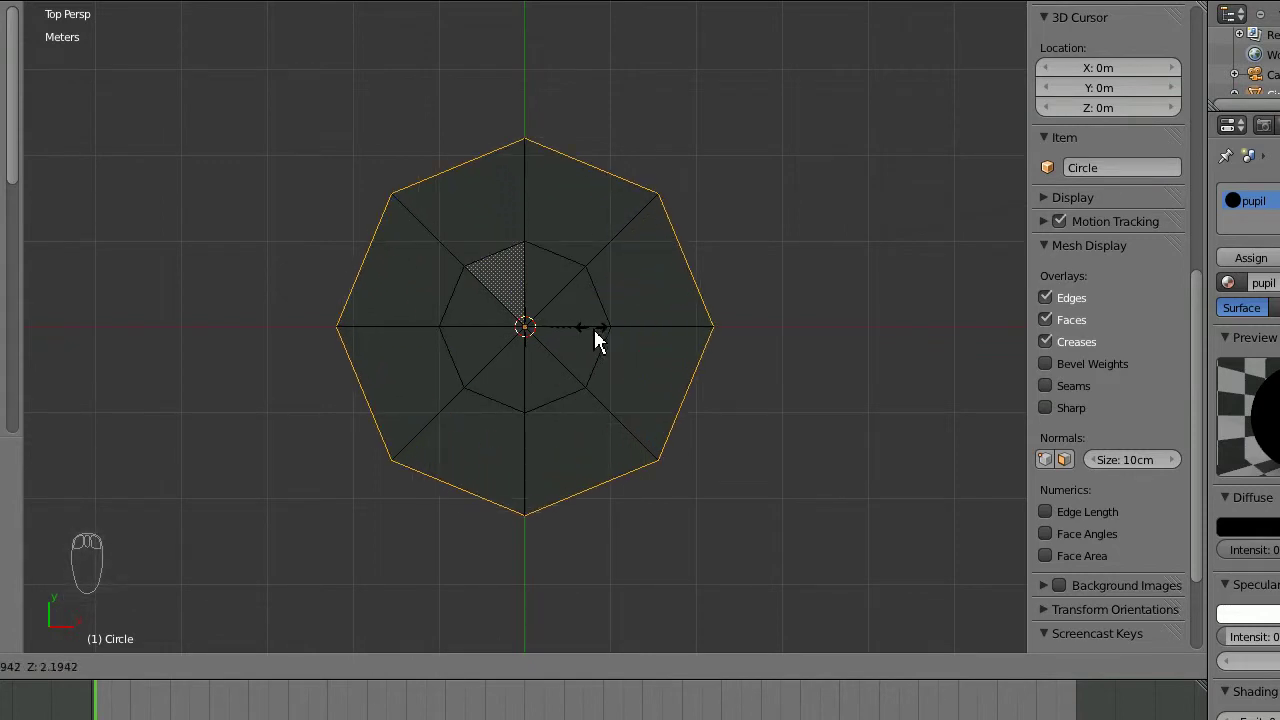
click(594, 337)
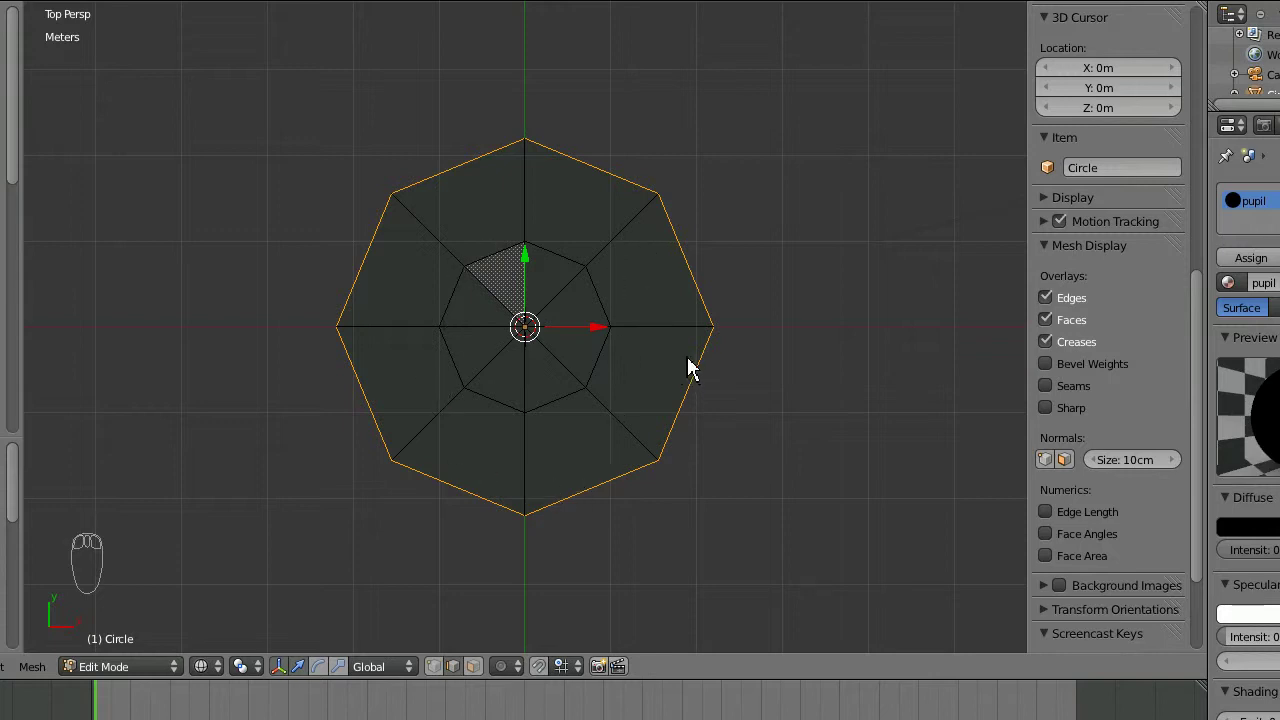
key(ctrl+Tab)
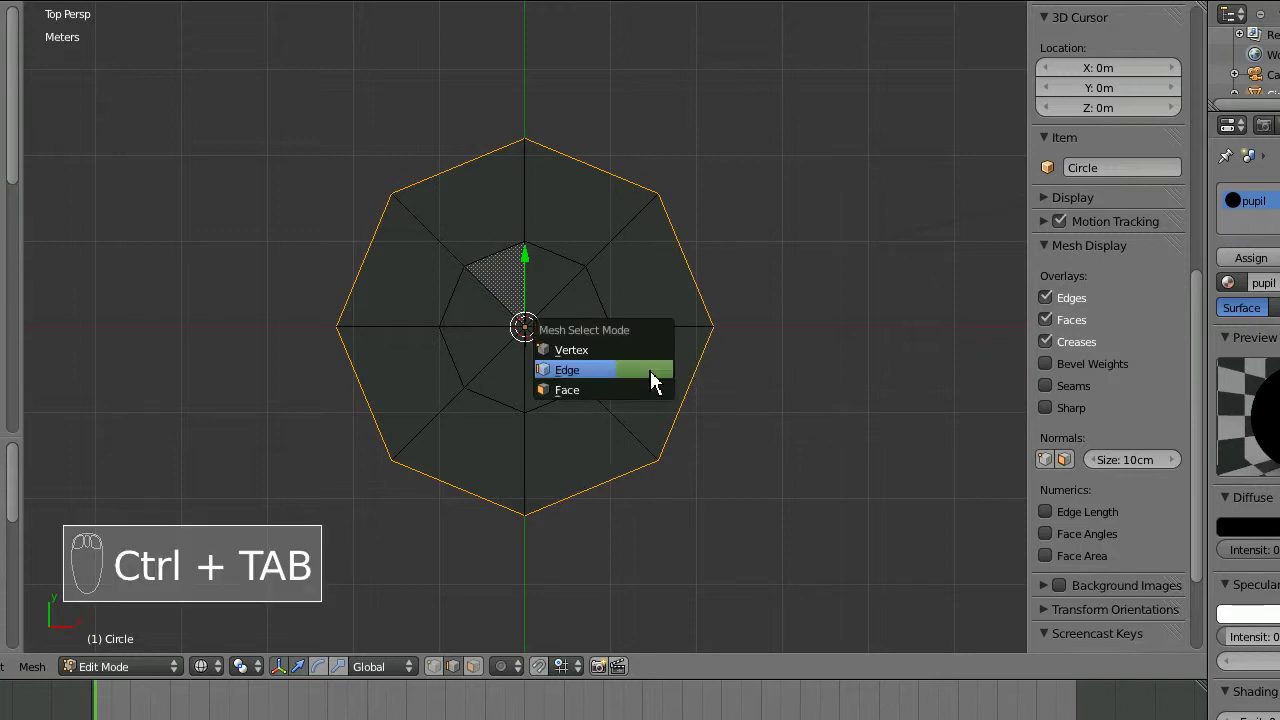
click(636, 389)
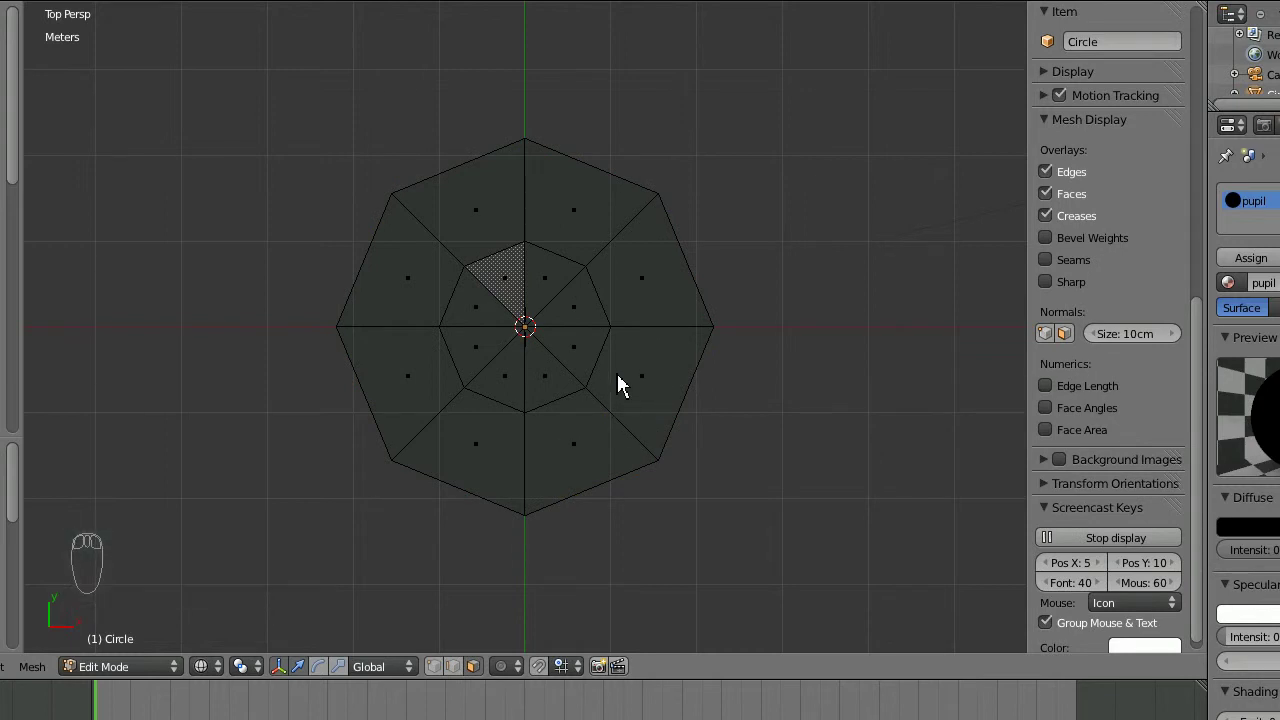
Step: Select all the faces of the outer ring
right_click(619, 380)
right_click(614, 286)
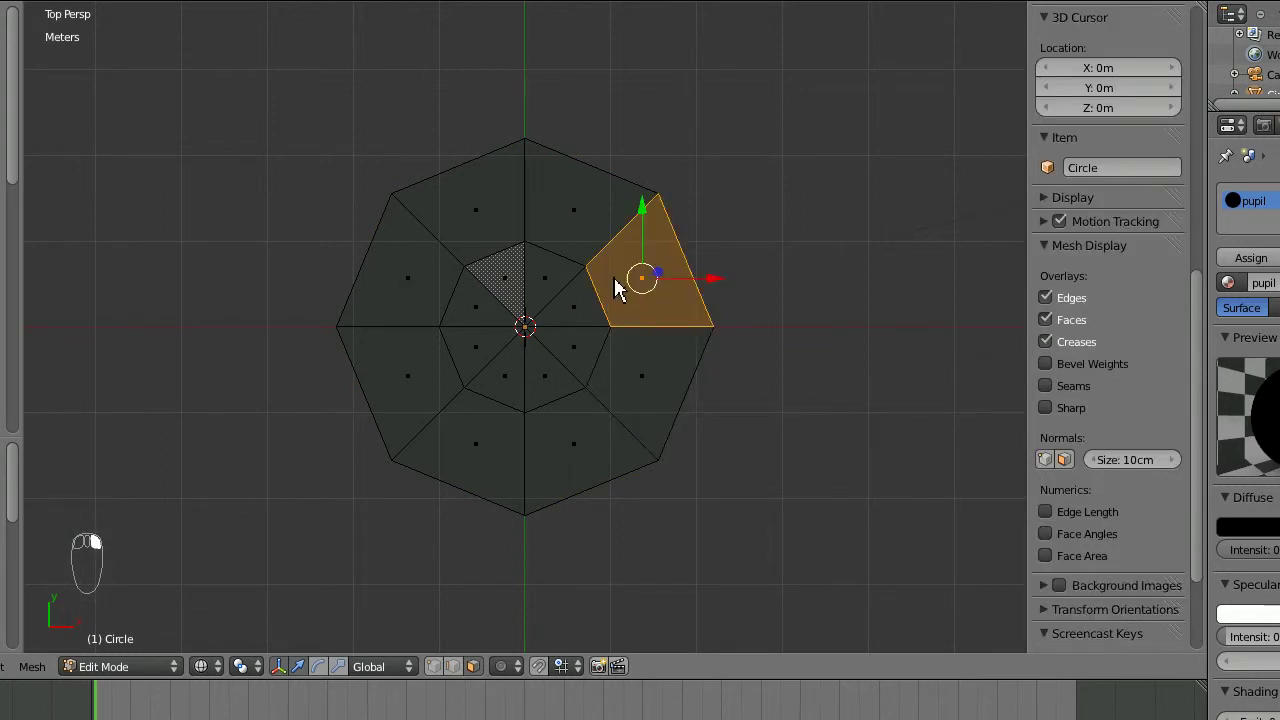
right_click(578, 243)
alt+right_click(505, 237)
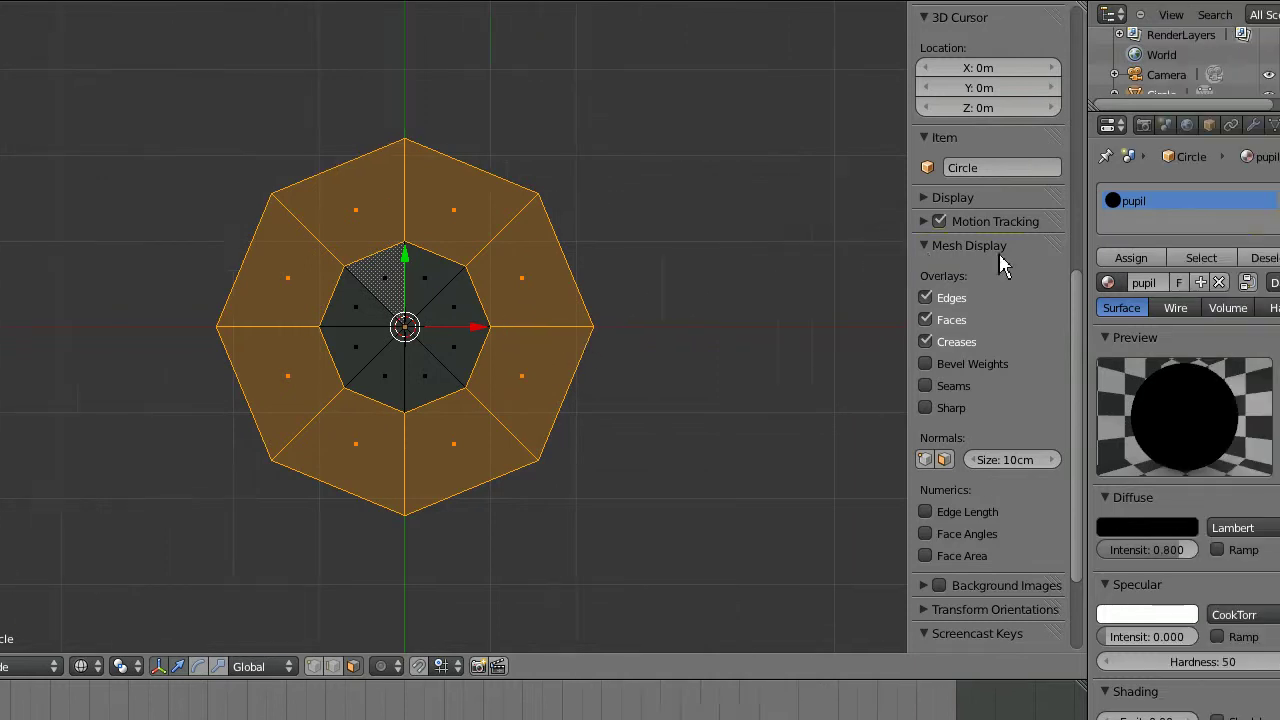
Step: Add a new 'iris' material with blue diffuse (R 0.024, G 0, B 0.8) and assign it to the ring
click(1241, 196)
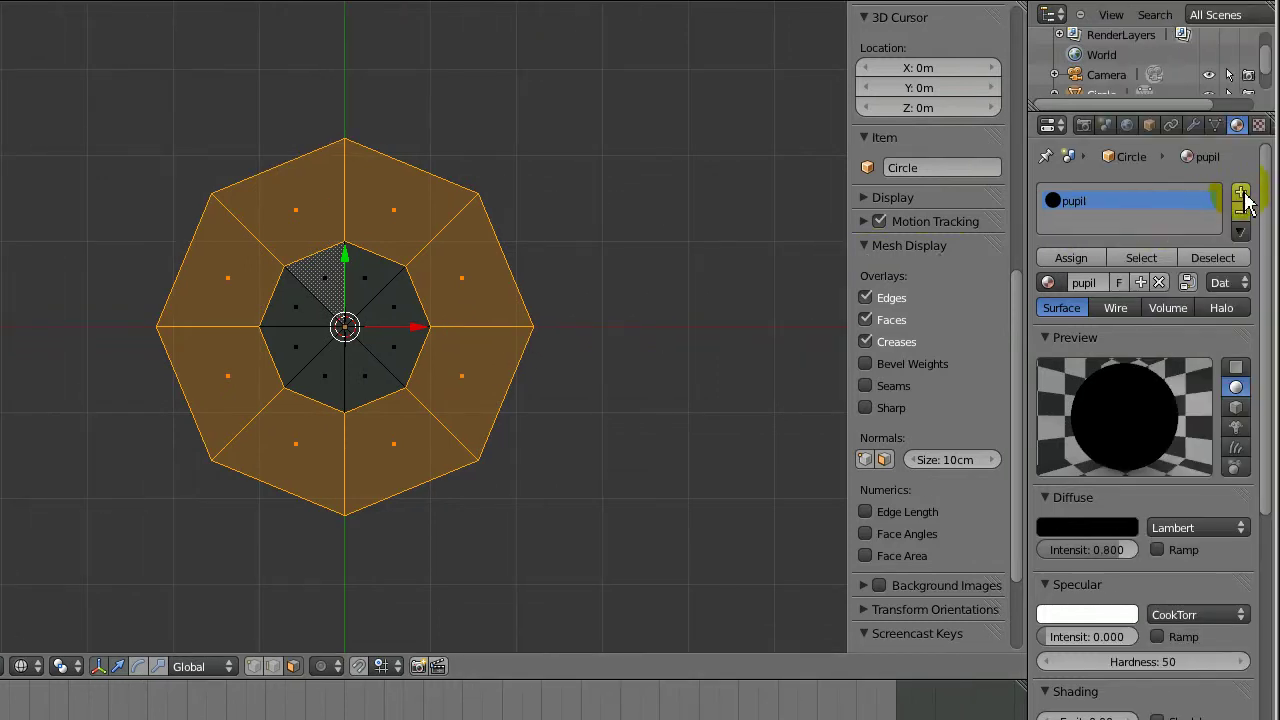
click(1242, 196)
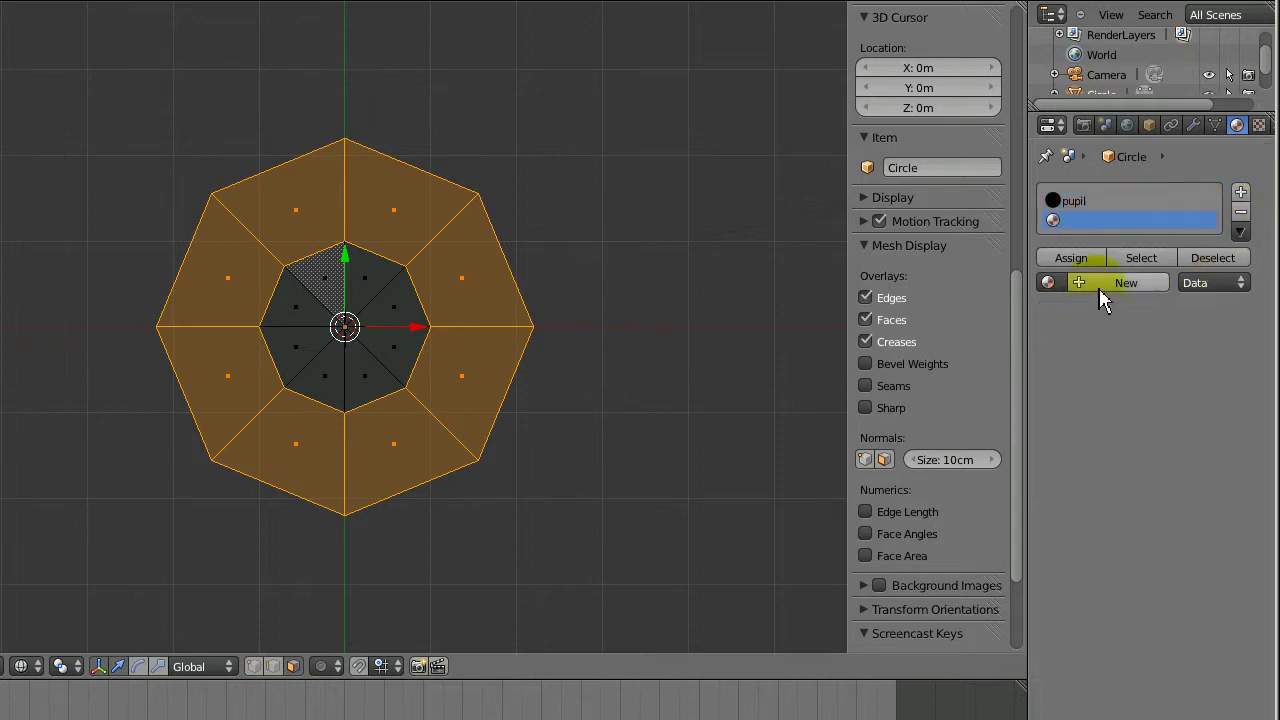
click(1099, 286)
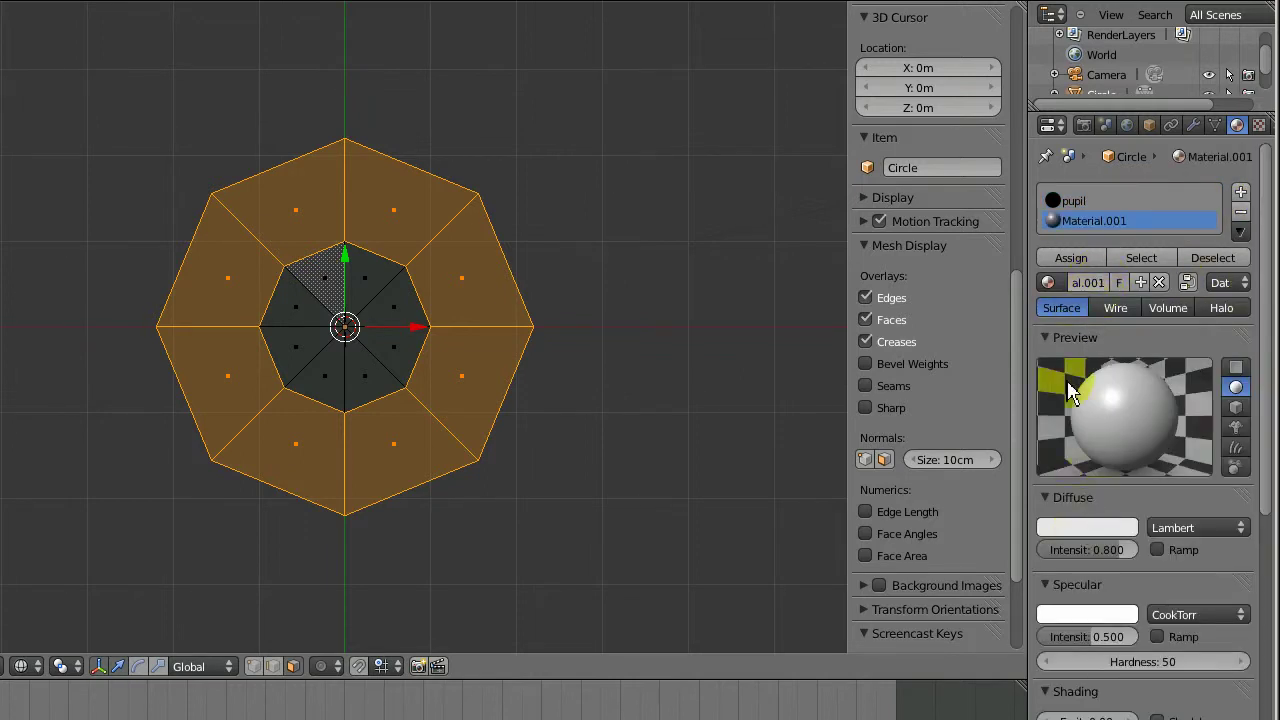
click(1098, 284)
key(Return)
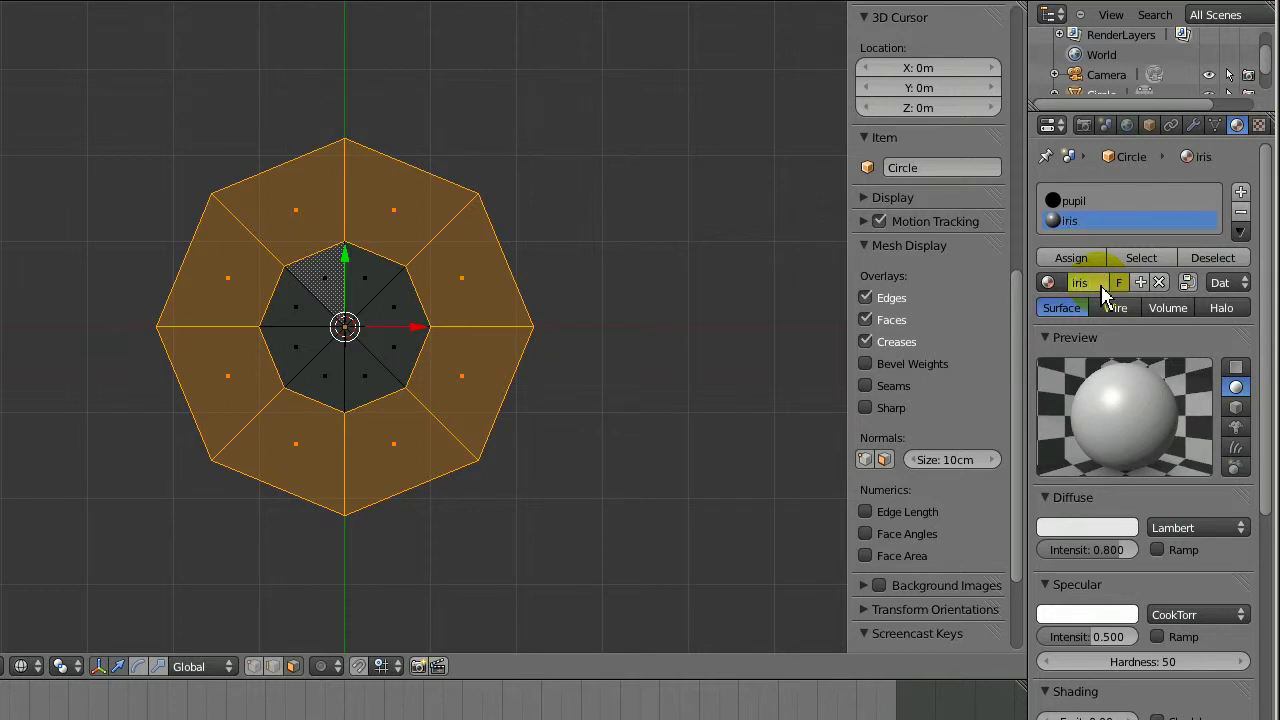
click(1086, 527)
drag(1027, 336, 1110, 300)
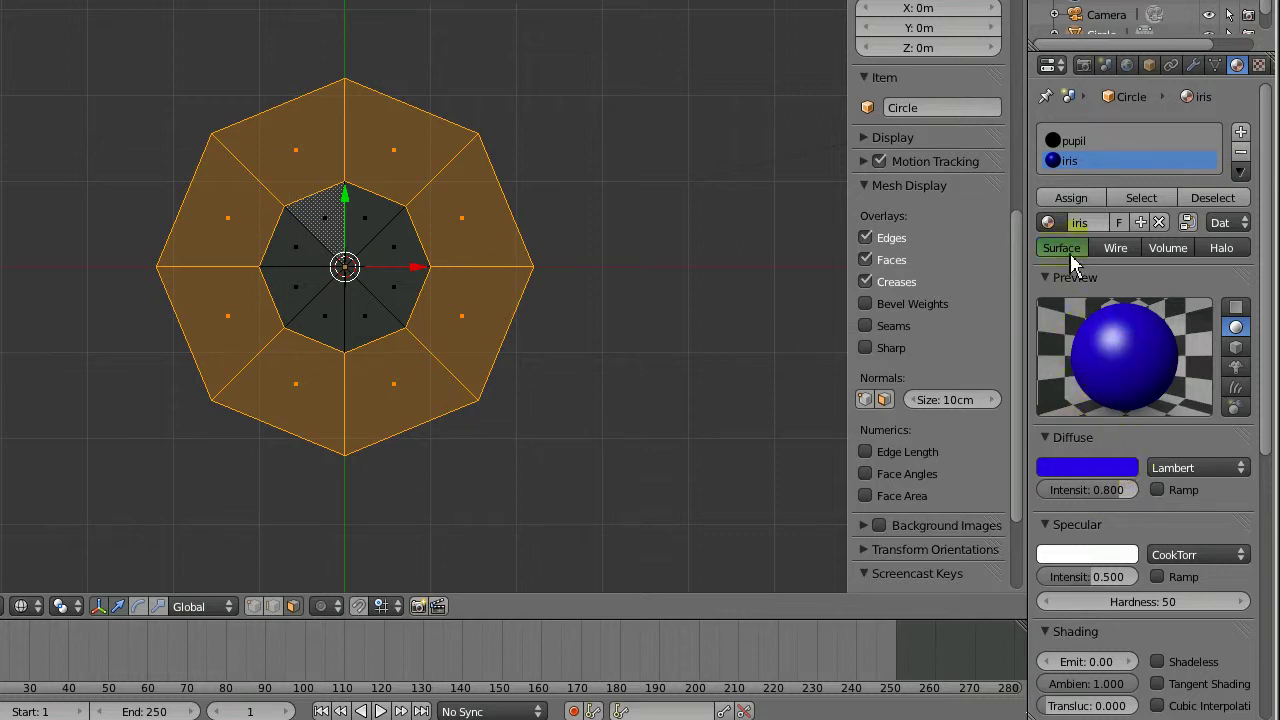
click(1063, 198)
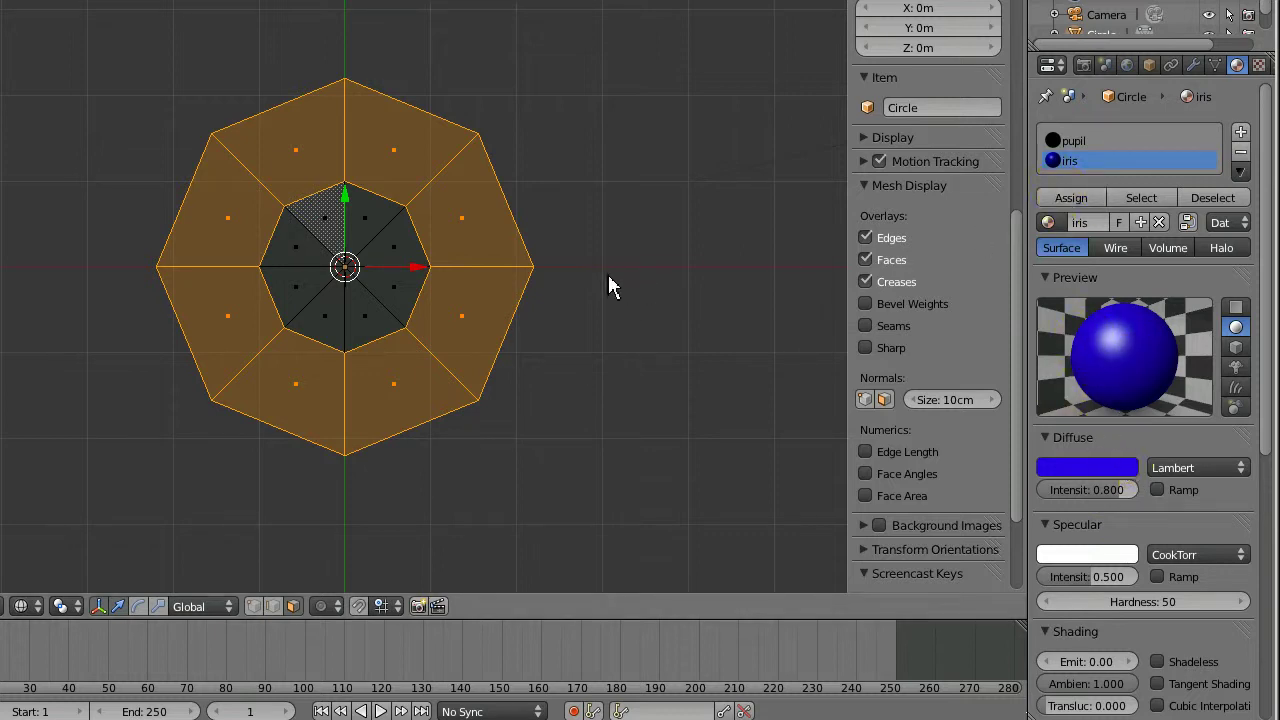
Step: Switch to solid shading and extrude the boundary edges into a larger ring, scaled 2.253×
key(z)
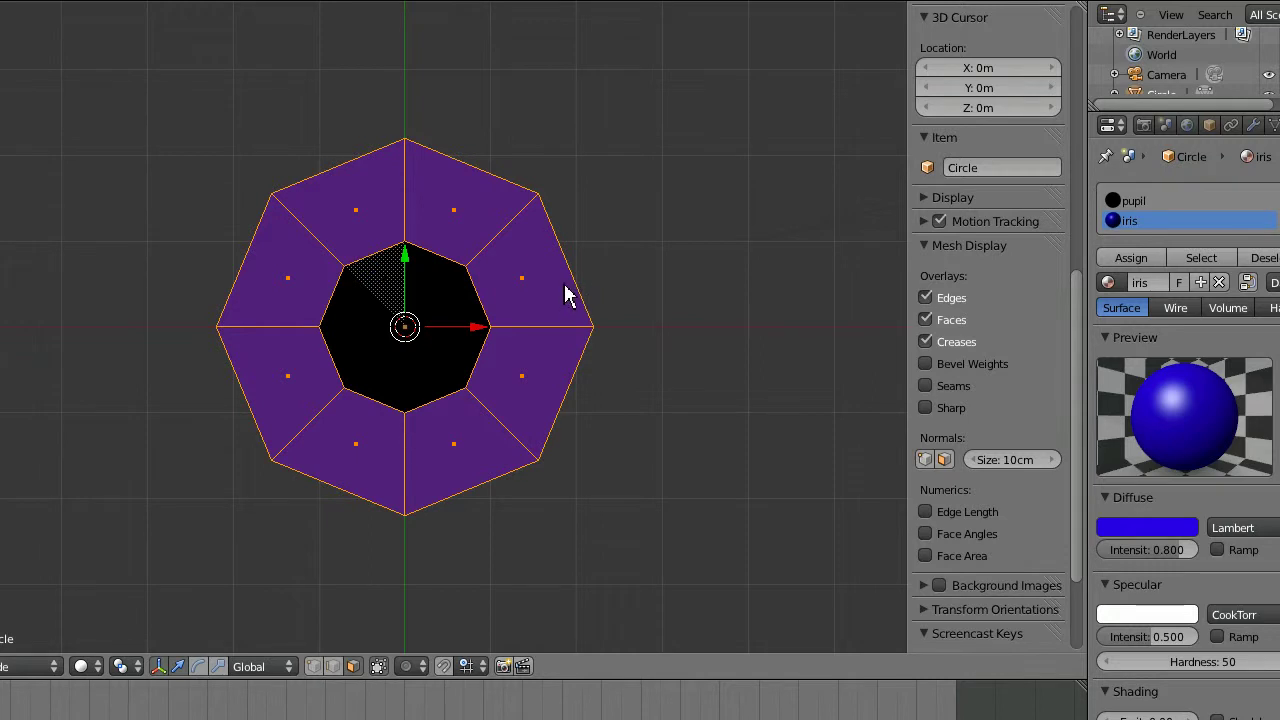
key(ctrl+Tab)
click(566, 294)
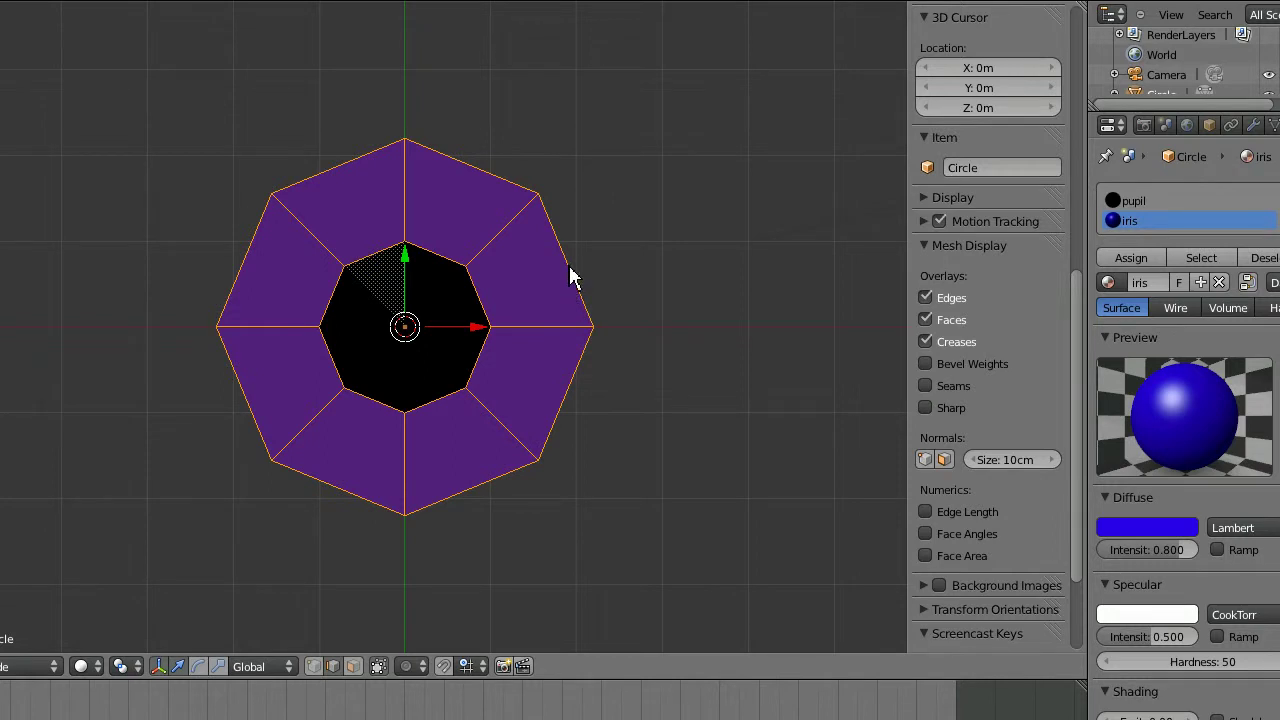
key(a)
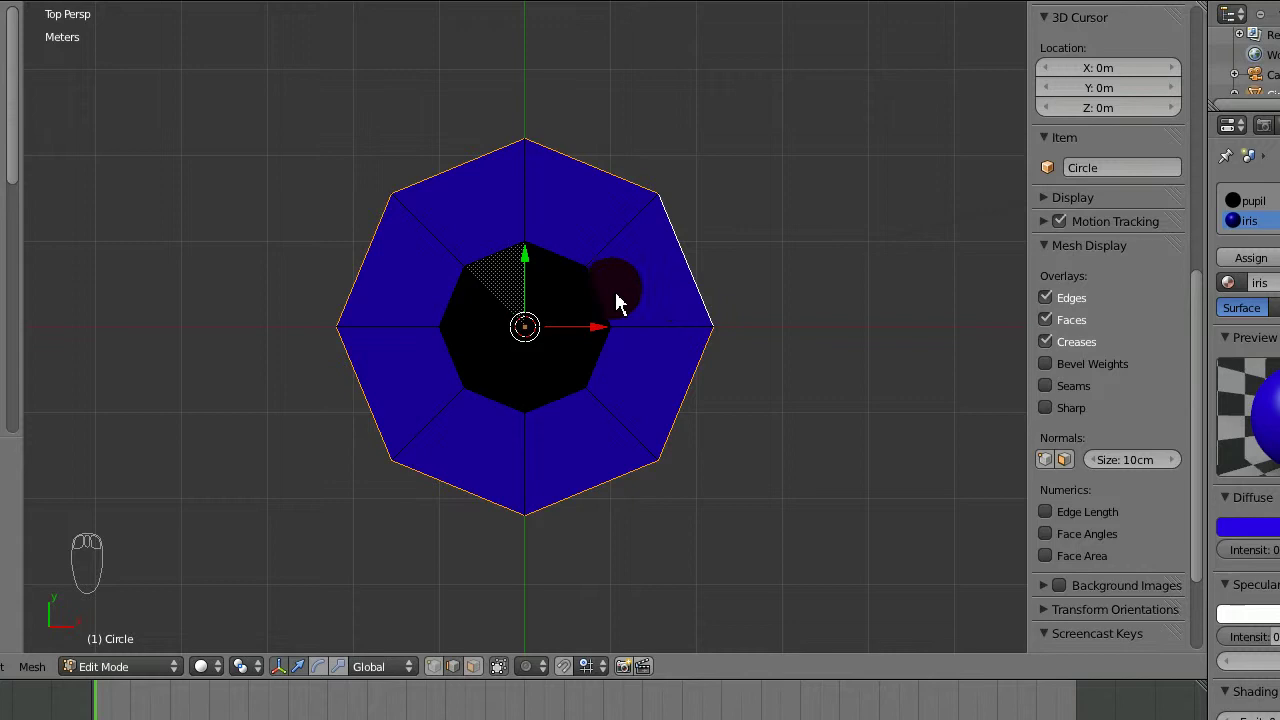
key(e)
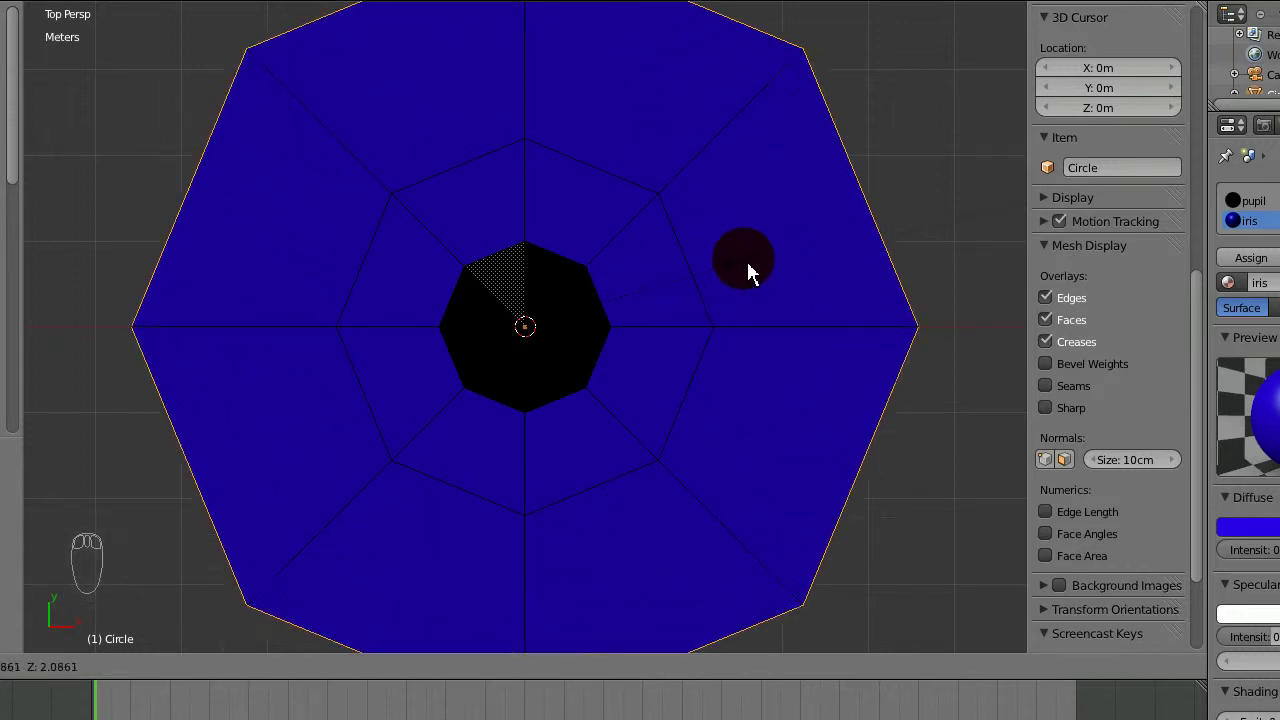
click(762, 249)
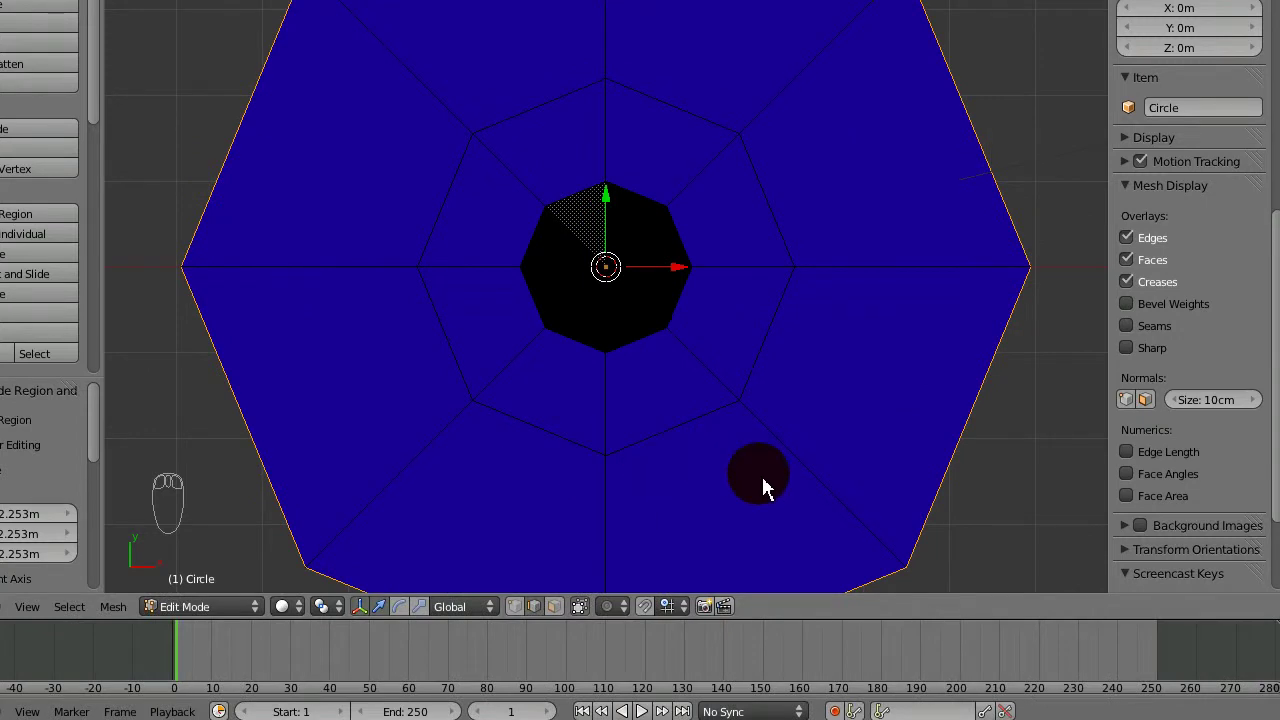
Step: Select the outermost ring of faces in Face select mode
key(ctrl+Tab)
click(762, 497)
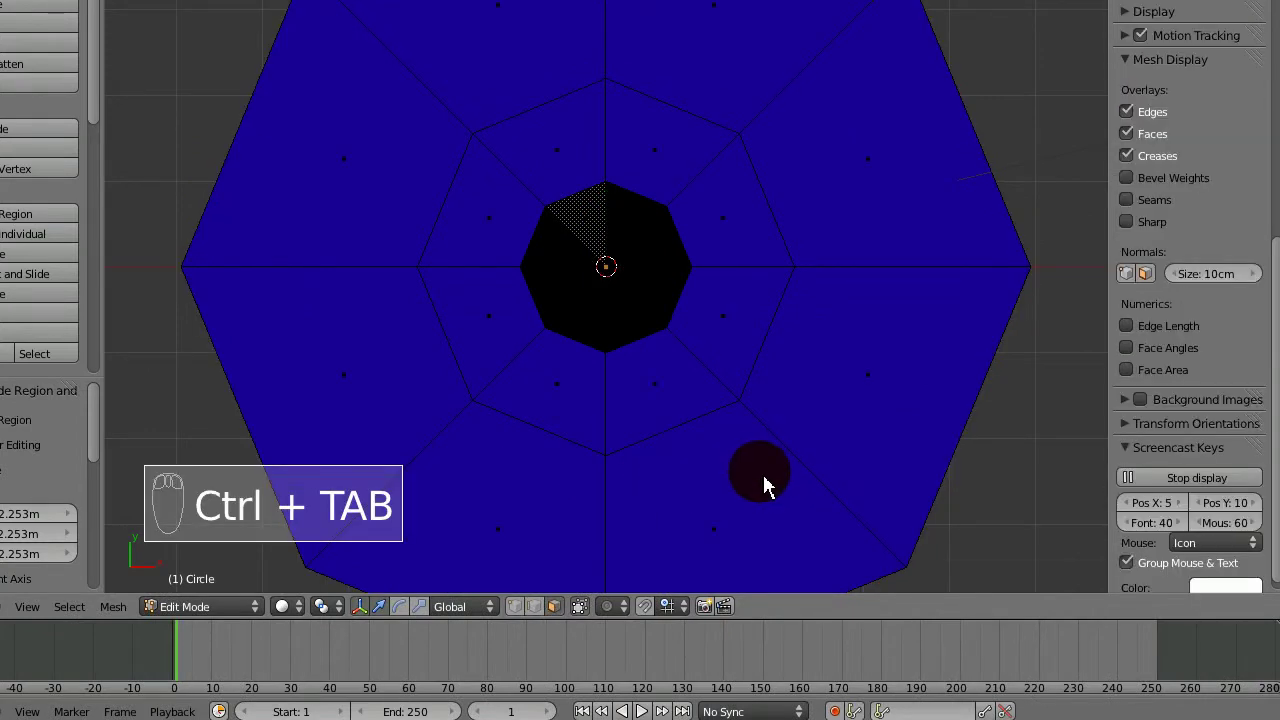
alt+right_click(757, 457)
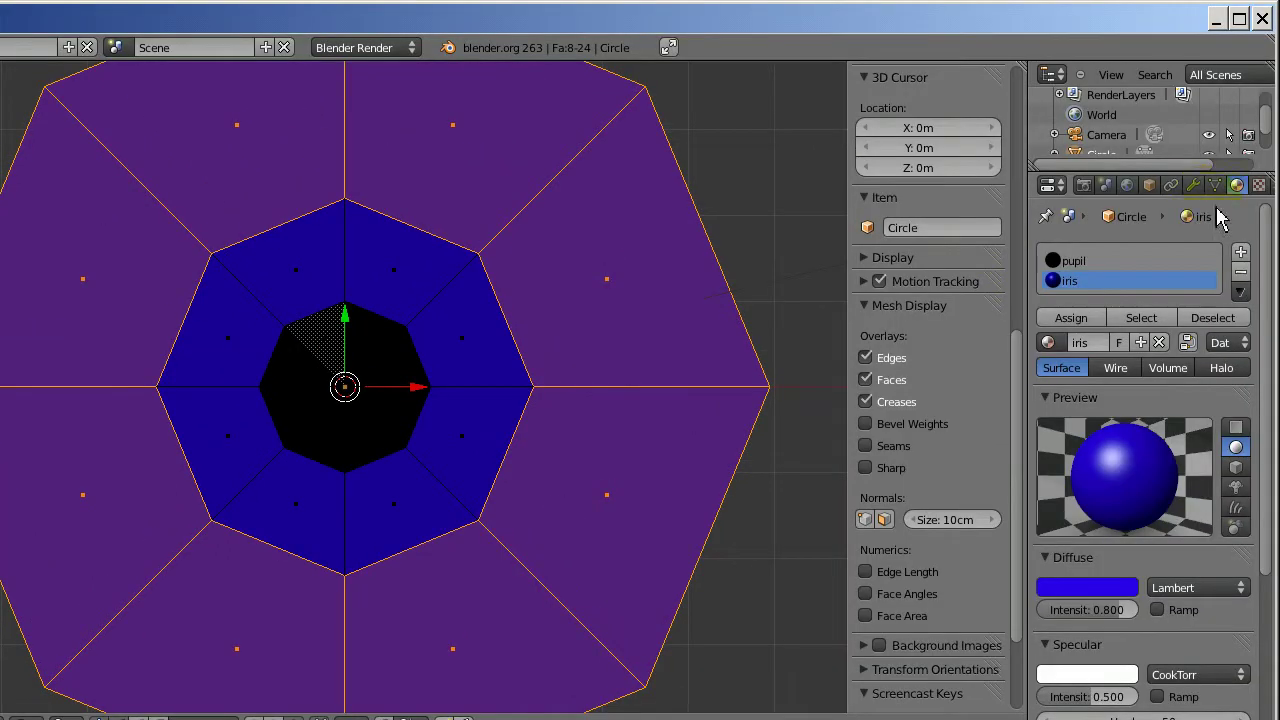
Step: Create a pure white 'white' material, assign it to the outer ring, and return to Object Mode
click(1241, 253)
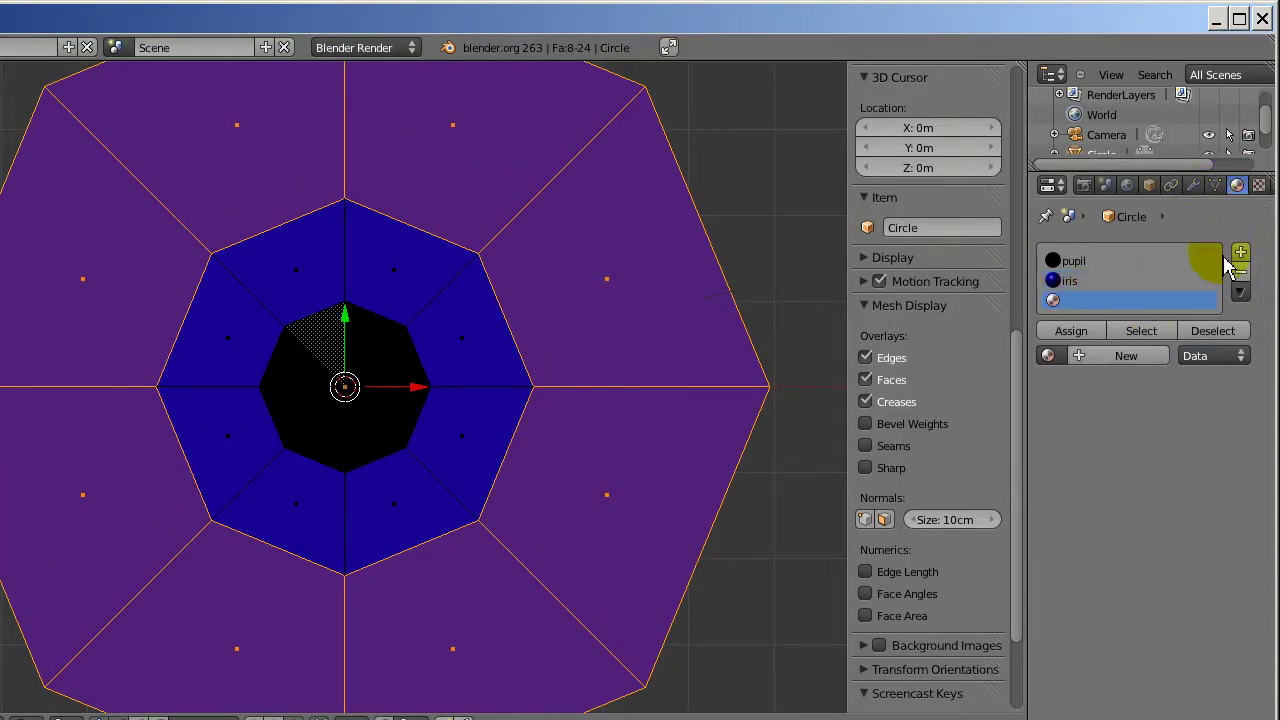
click(1110, 360)
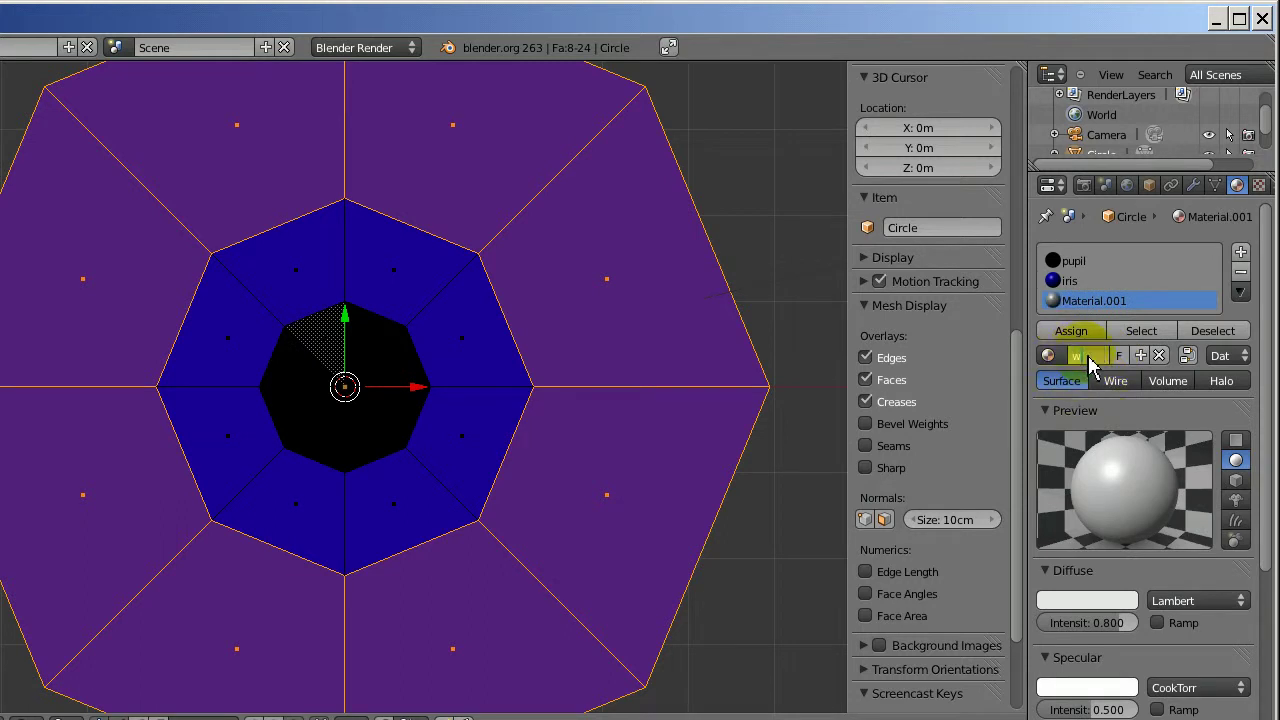
click(1088, 357)
text(white)
key(Return)
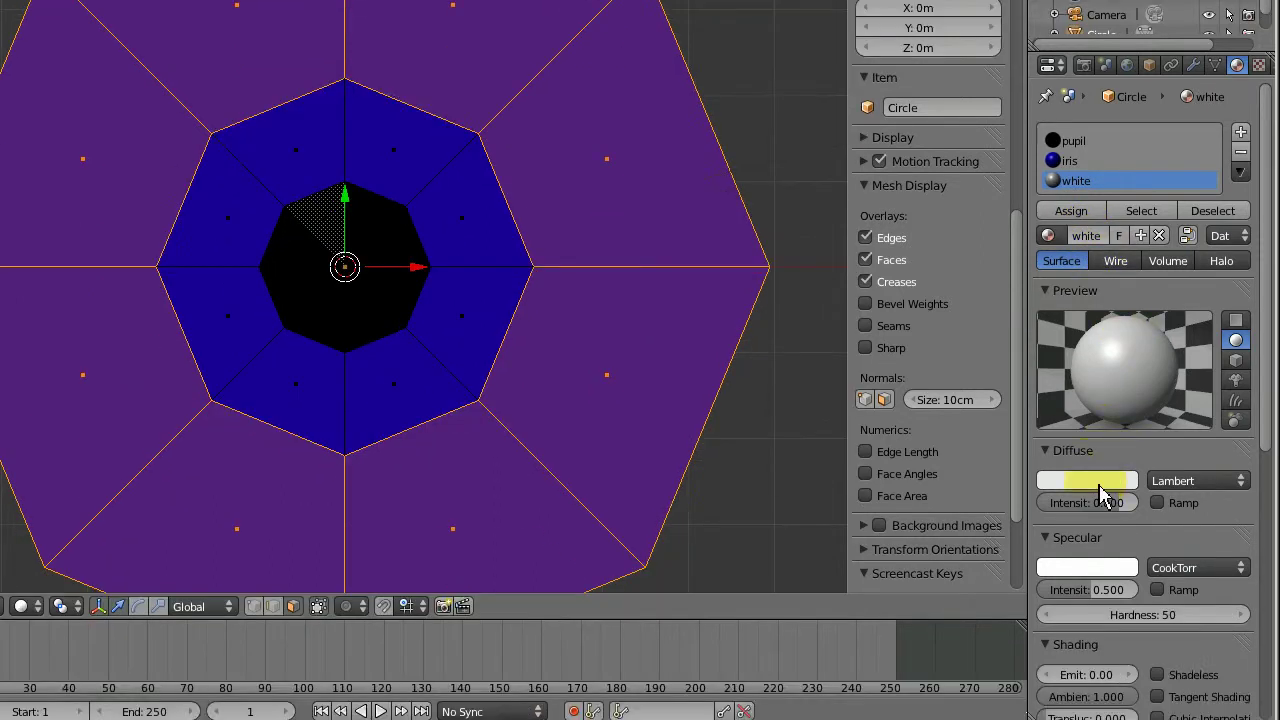
click(1095, 600)
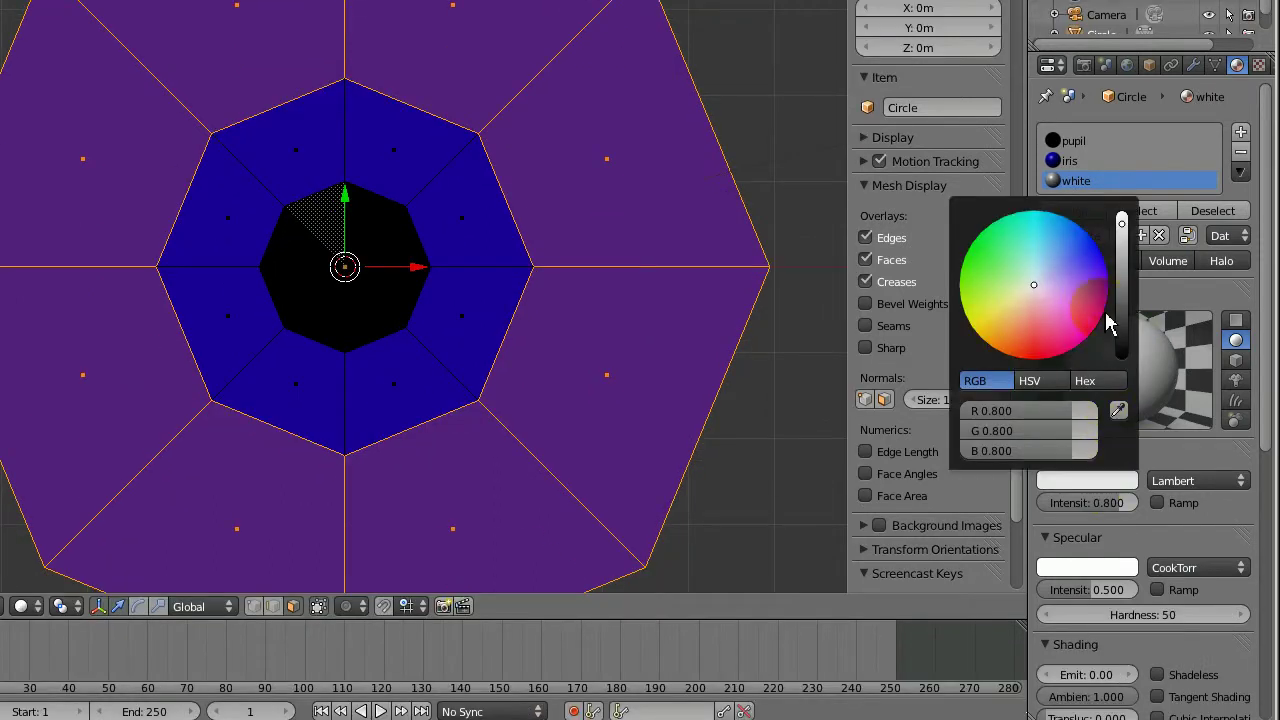
click(1122, 224)
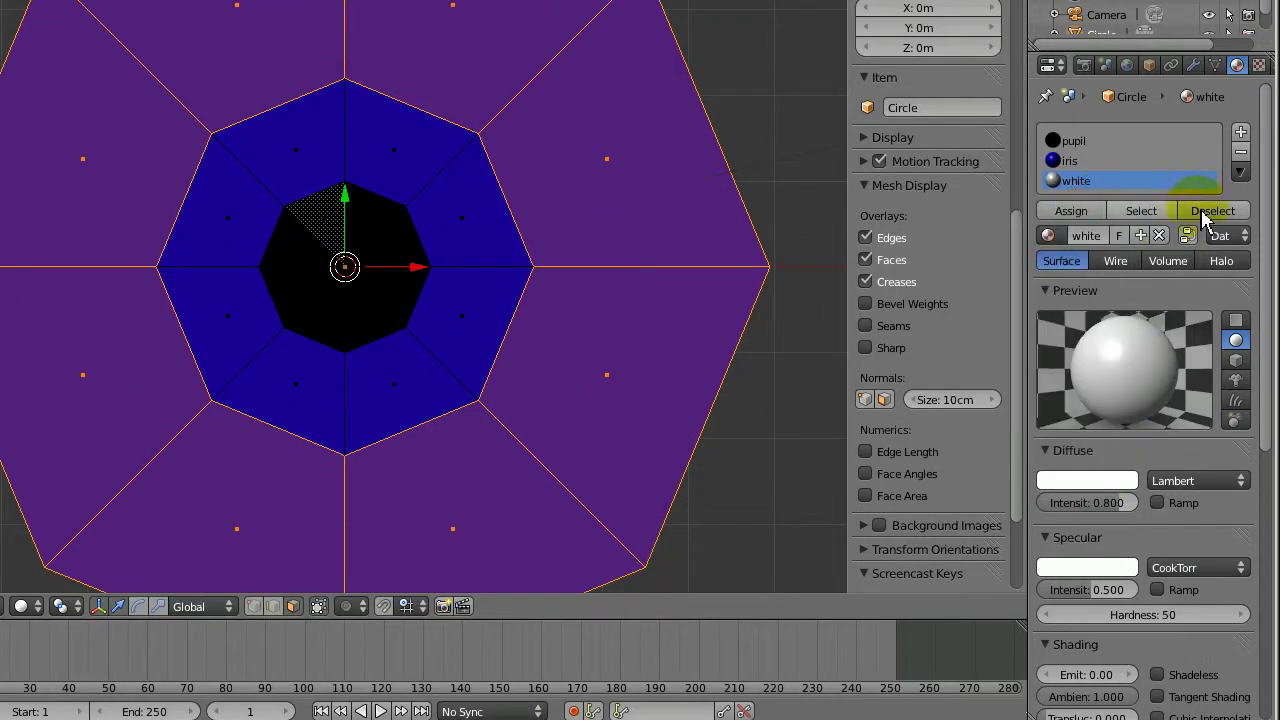
click(1065, 208)
scroll(480, 258, down, 4)
scroll(480, 258, up, 1)
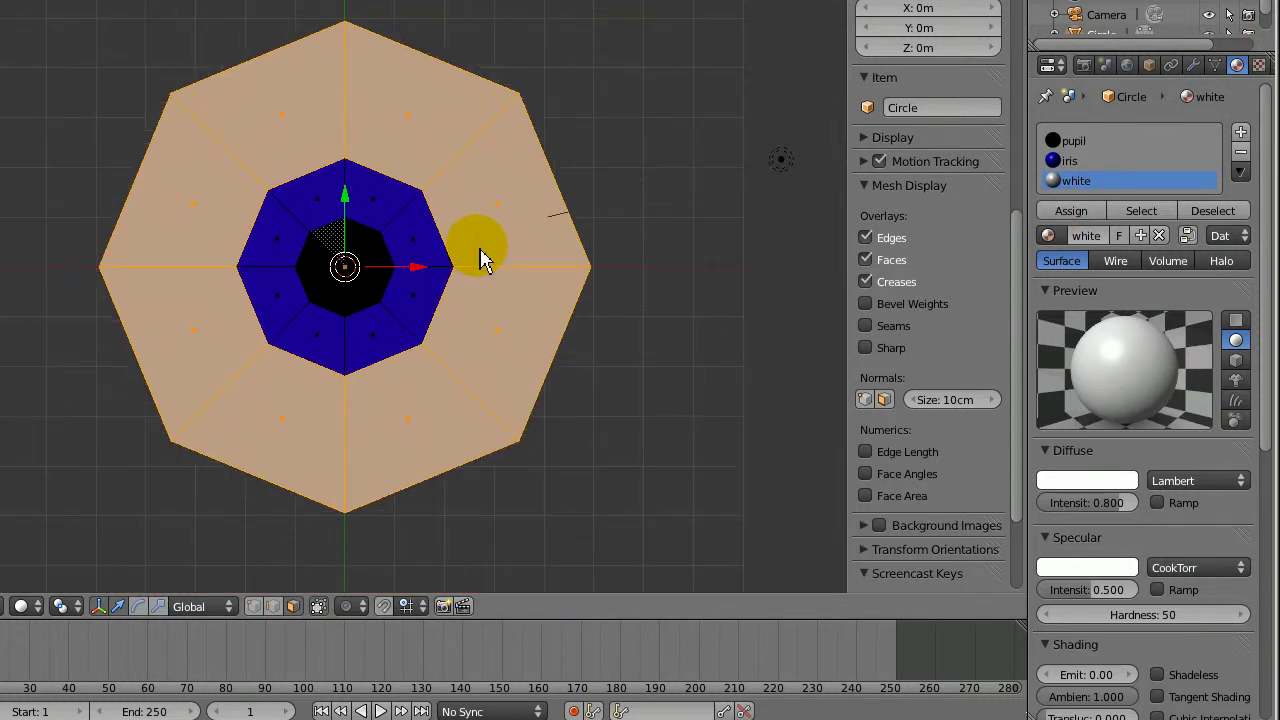
key(Tab)
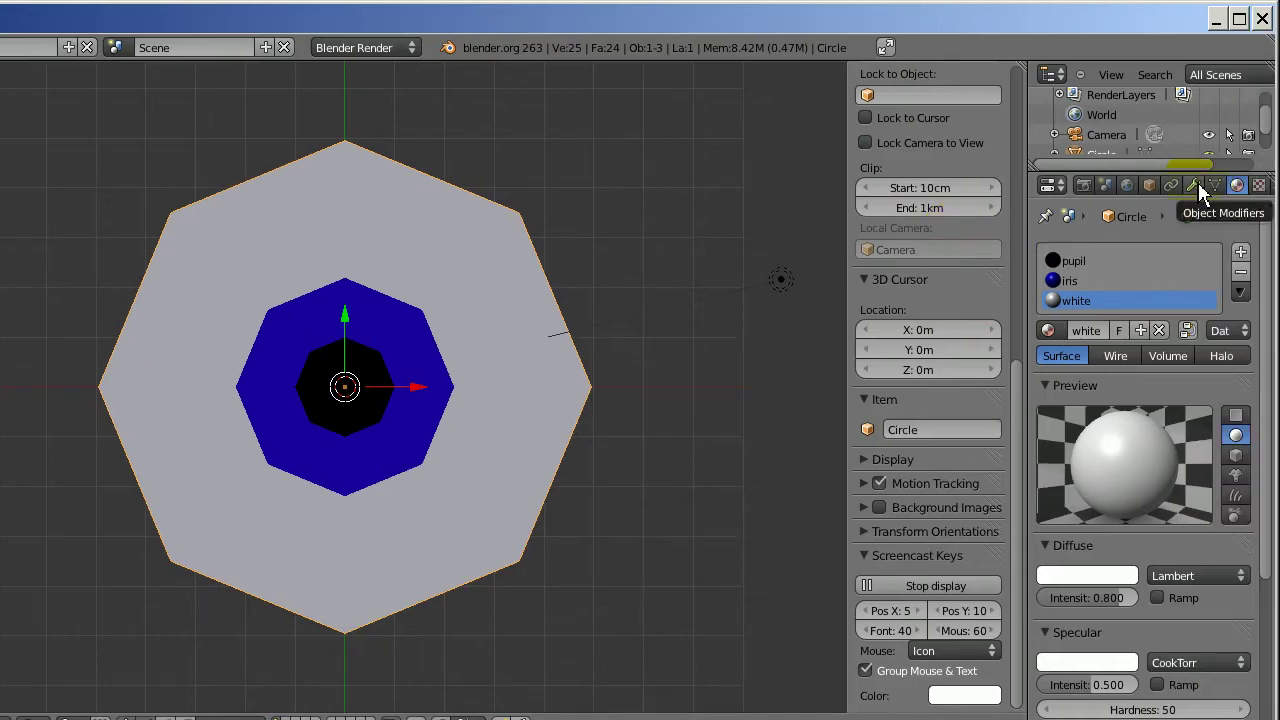
Step: Add a Subdivision Surface modifier to the eyeball disc and set View subdivisions to 2
click(1196, 185)
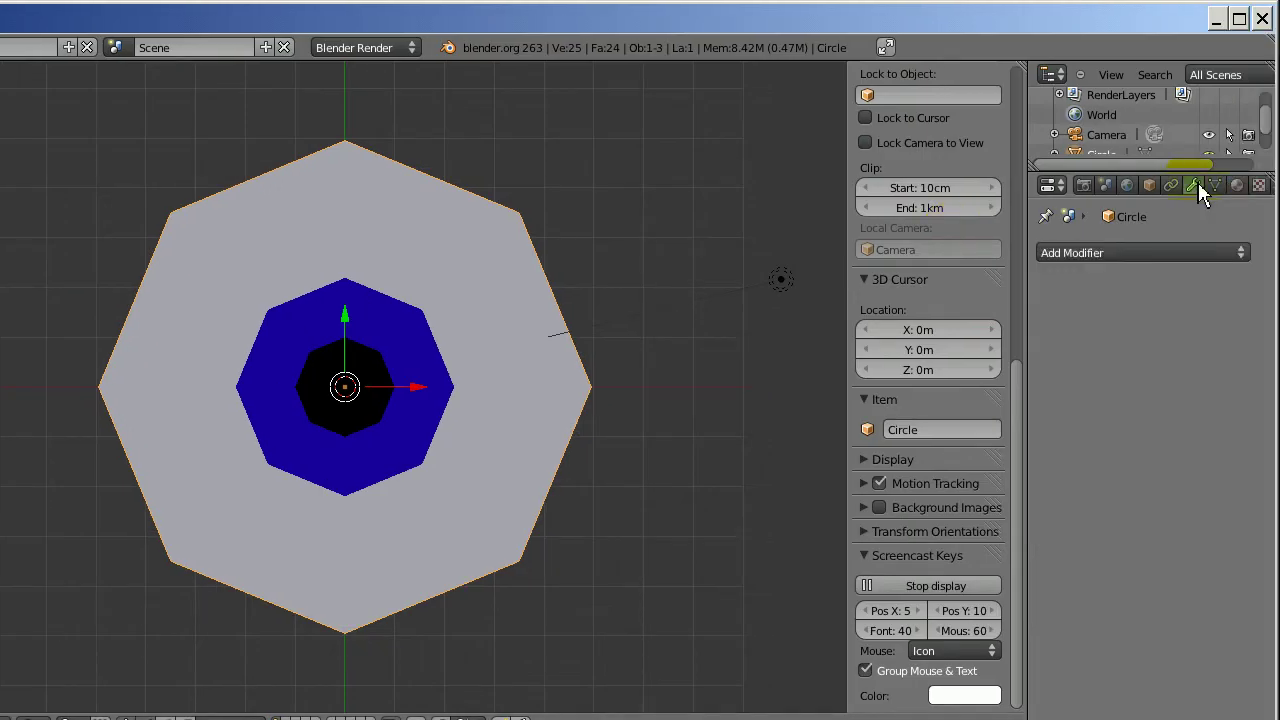
click(1123, 253)
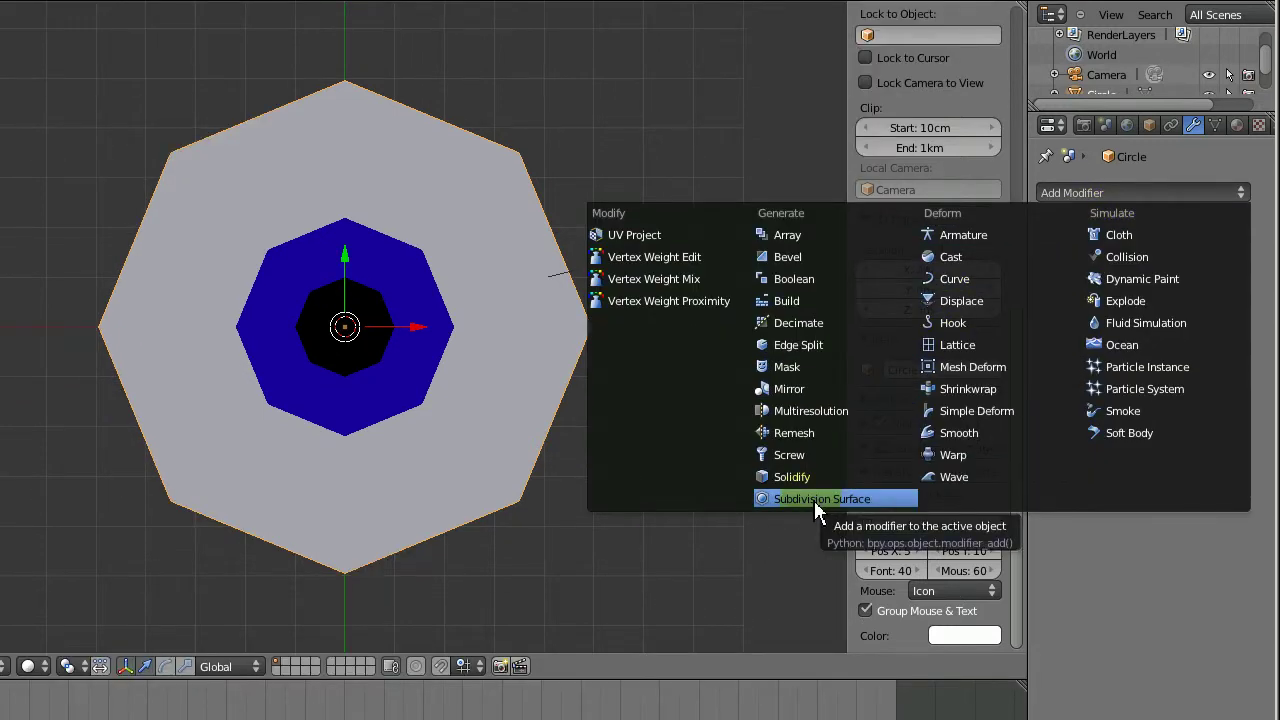
click(815, 499)
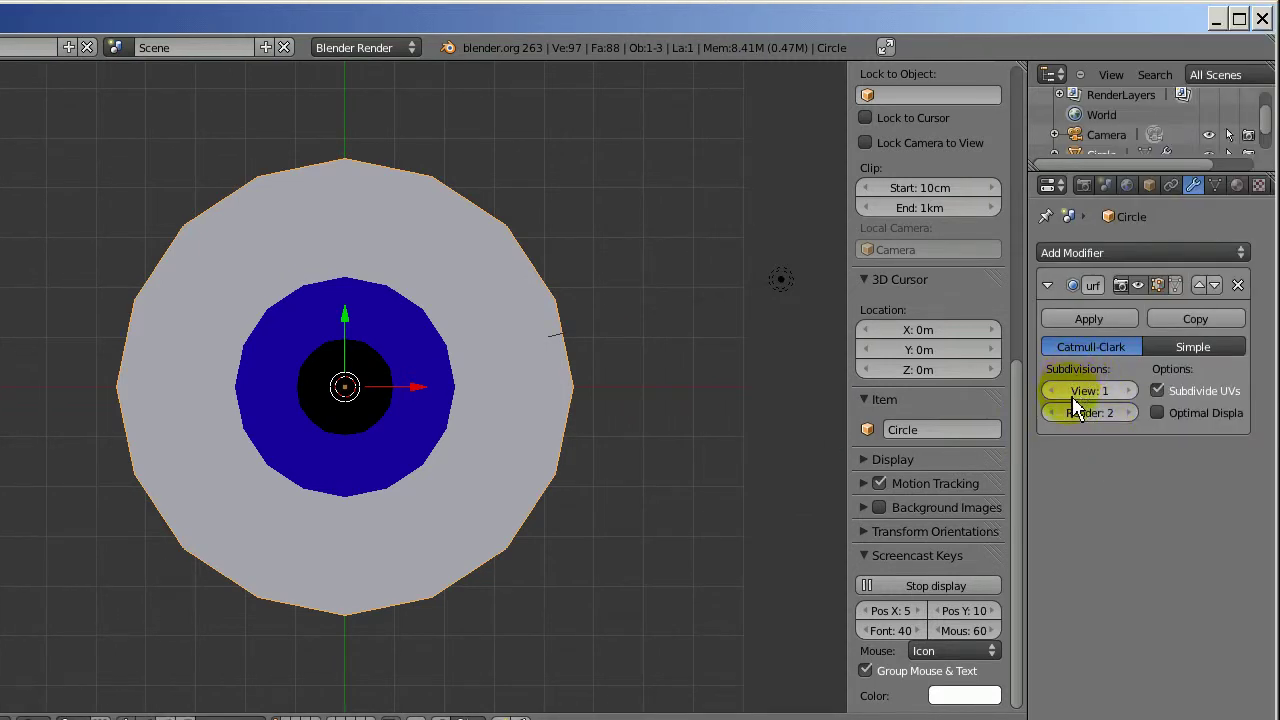
click(1131, 392)
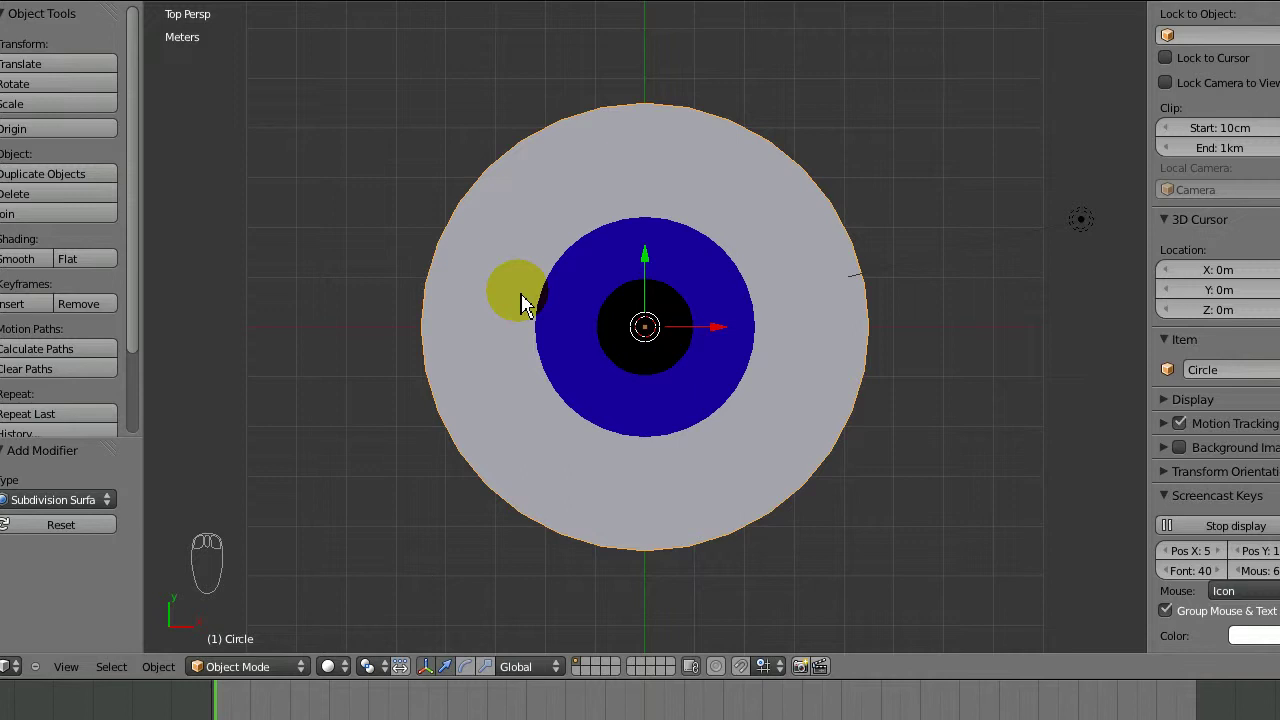
Step: In Edit Mode with face selection, scale the blue iris face up to about 1.436
key(Tab)
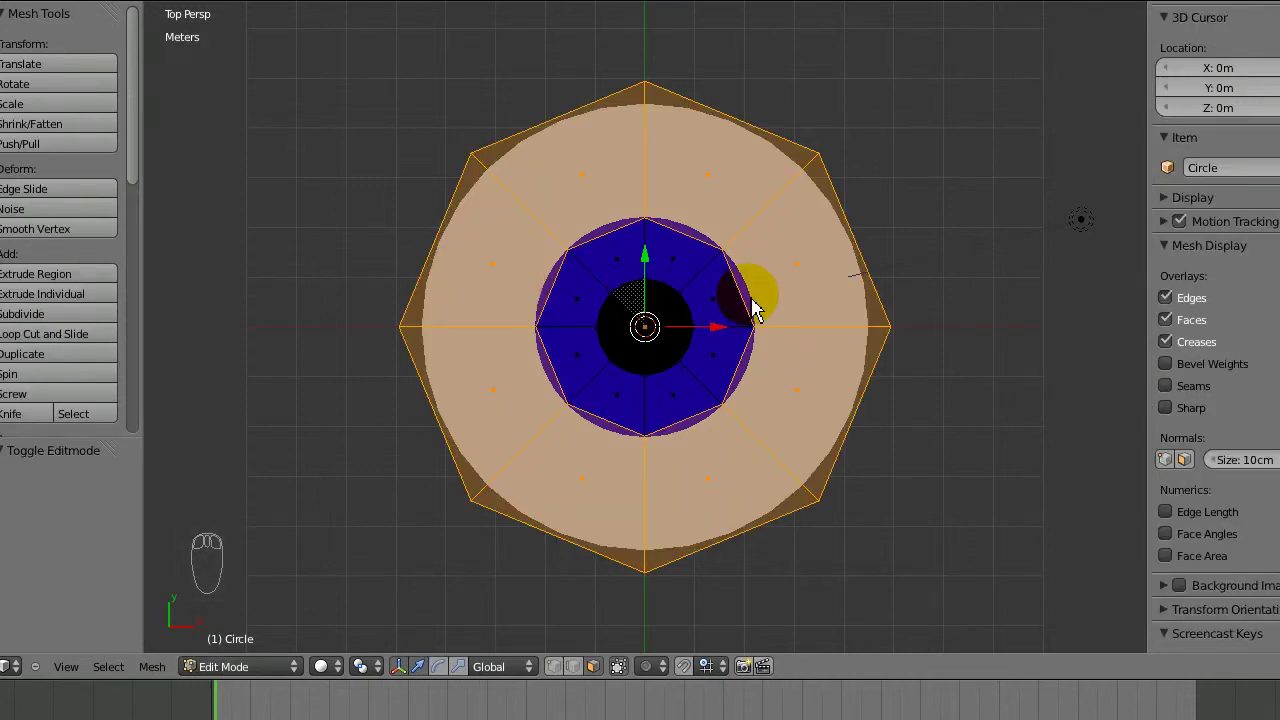
key(a)
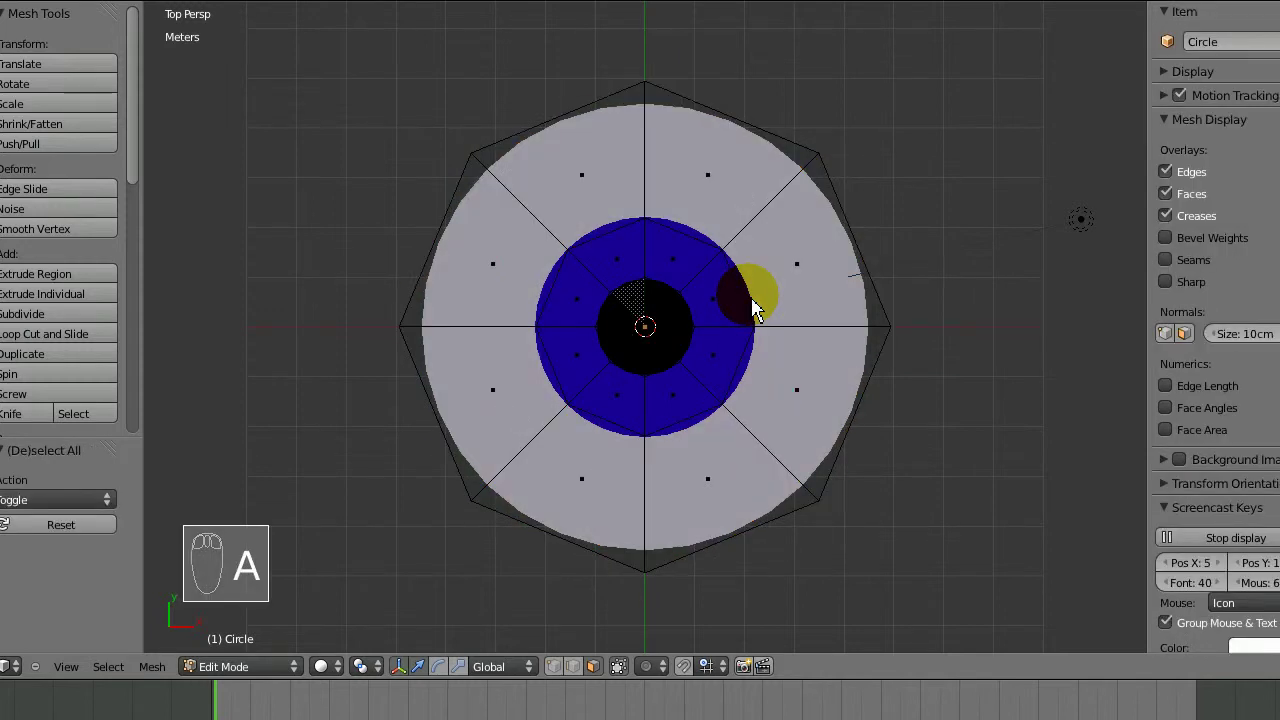
key(ctrl+Tab)
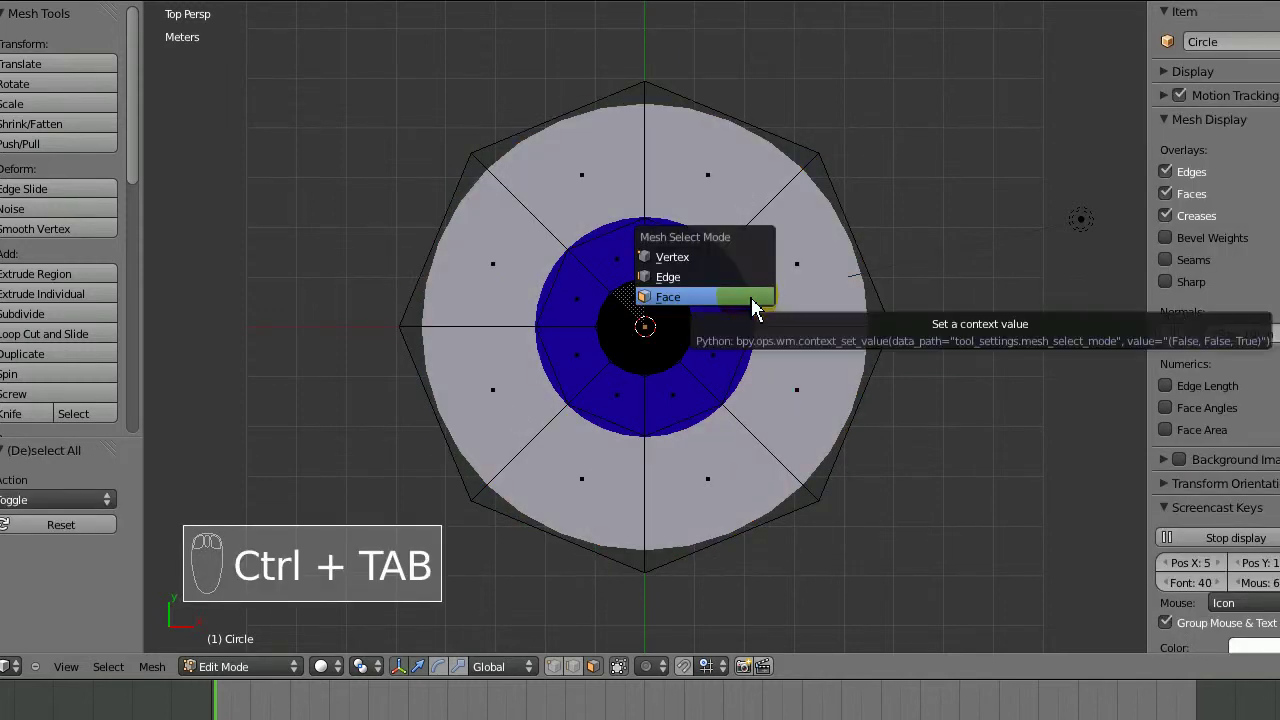
click(751, 298)
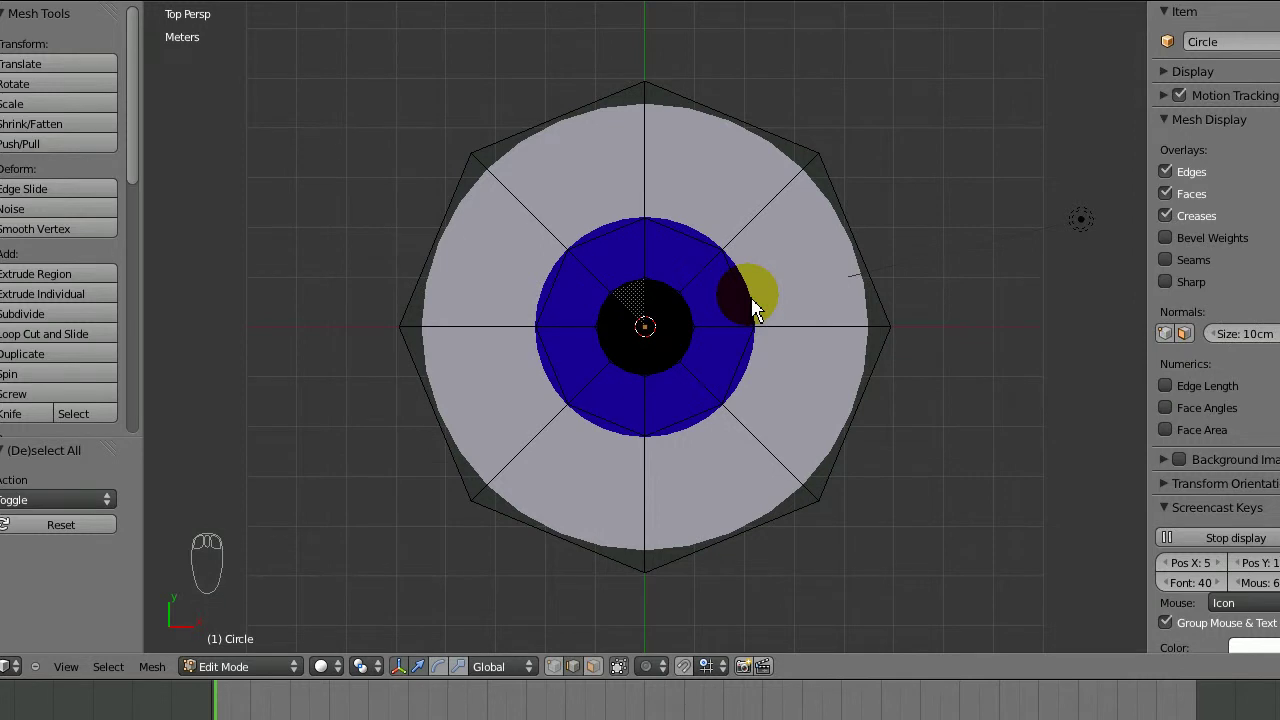
right_click(745, 305)
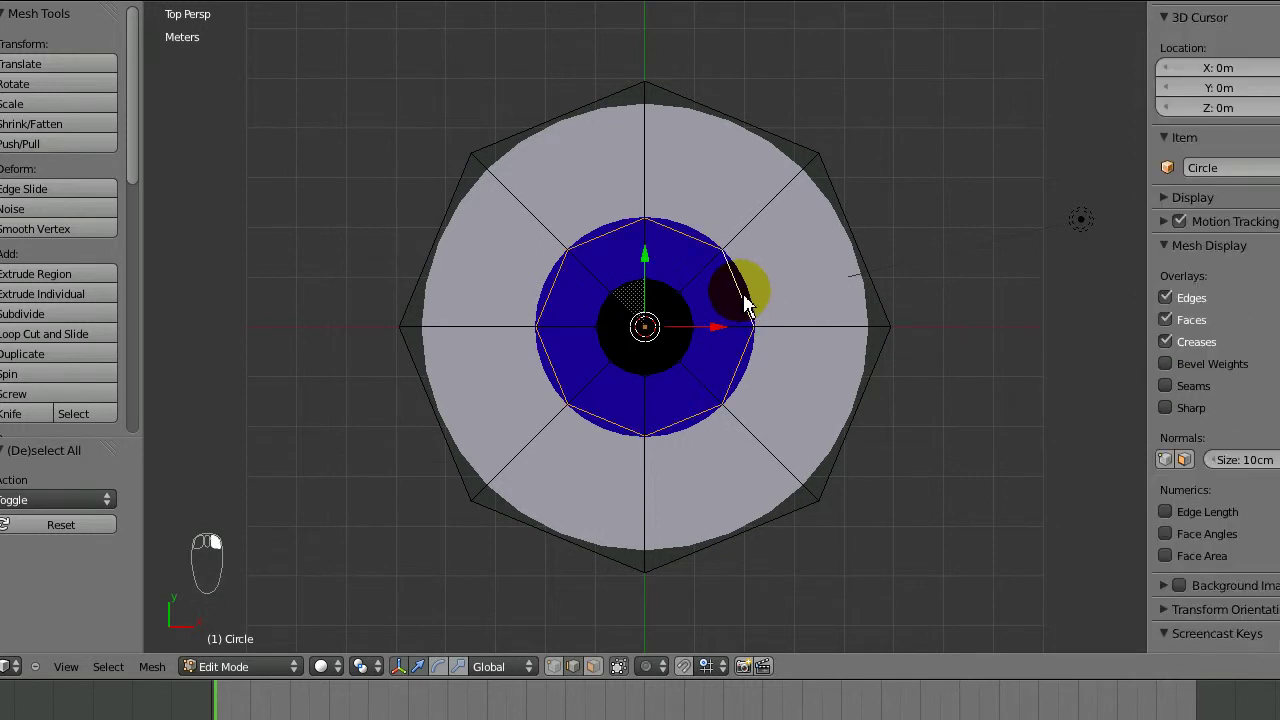
key(s)
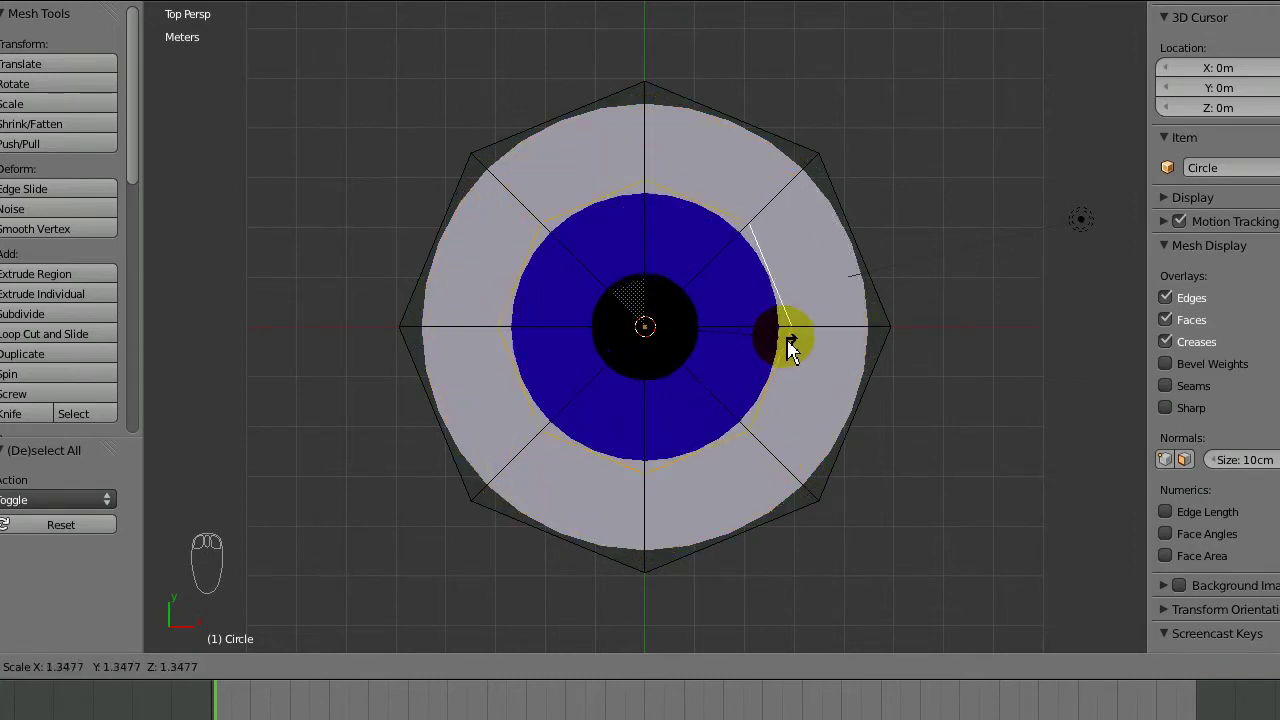
click(780, 337)
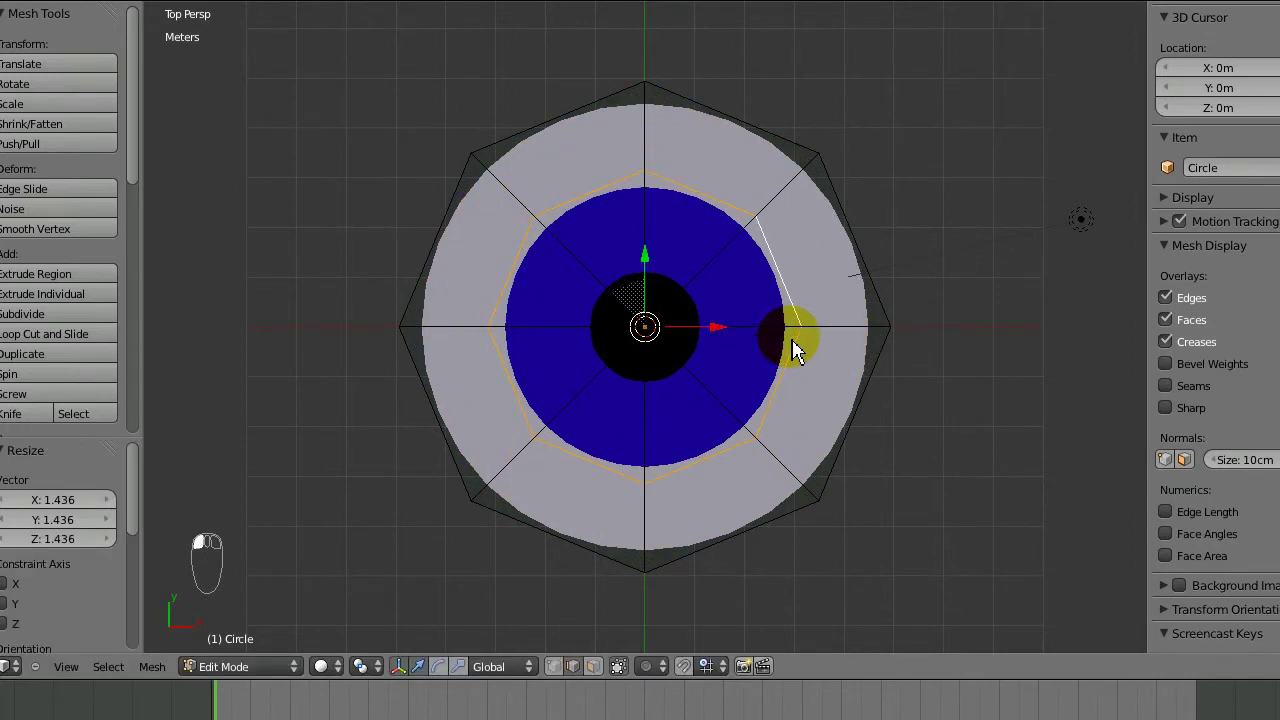
Step: Scale the black pupil face down to about 0.607 and return to Object Mode
right_click(687, 349)
key(s)
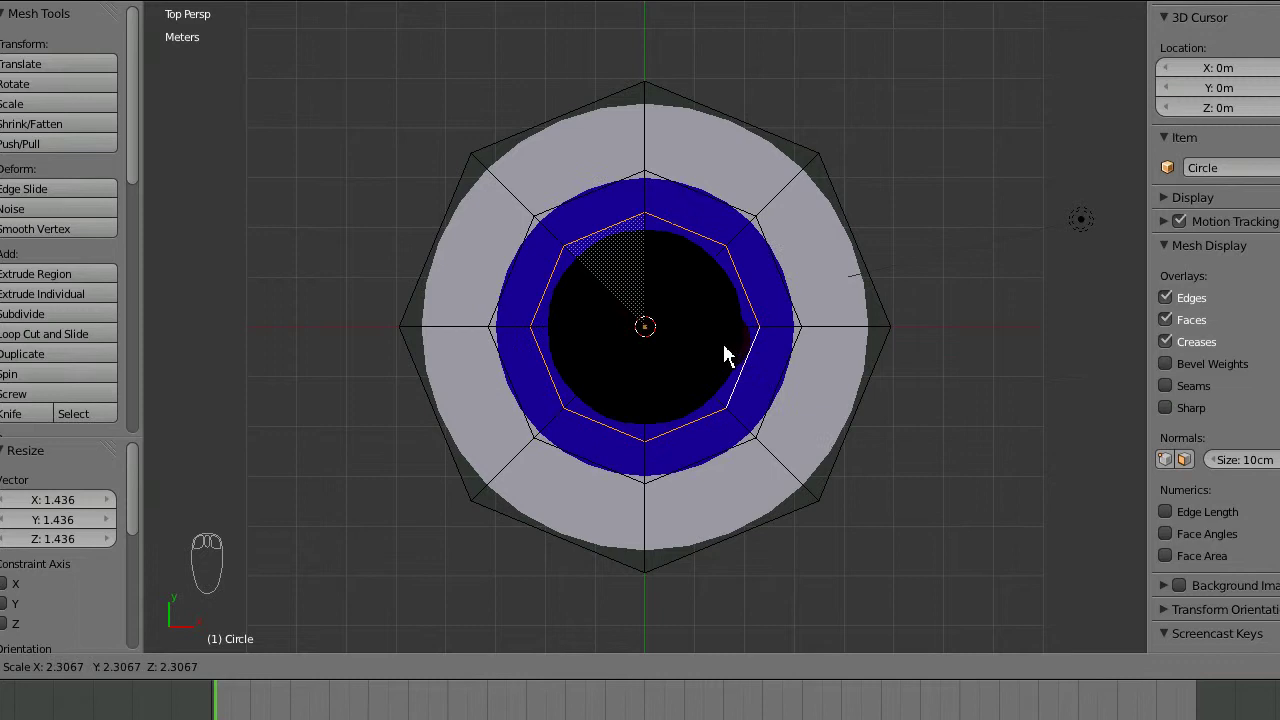
click(663, 345)
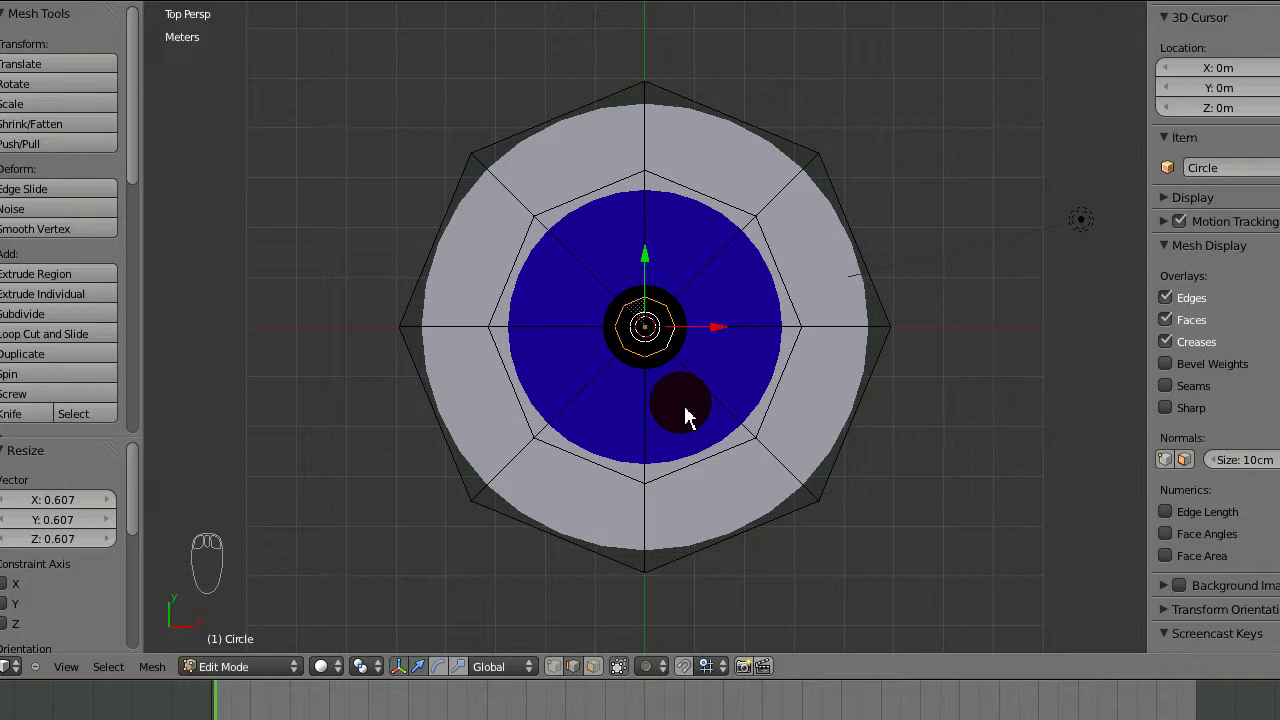
key(Tab)
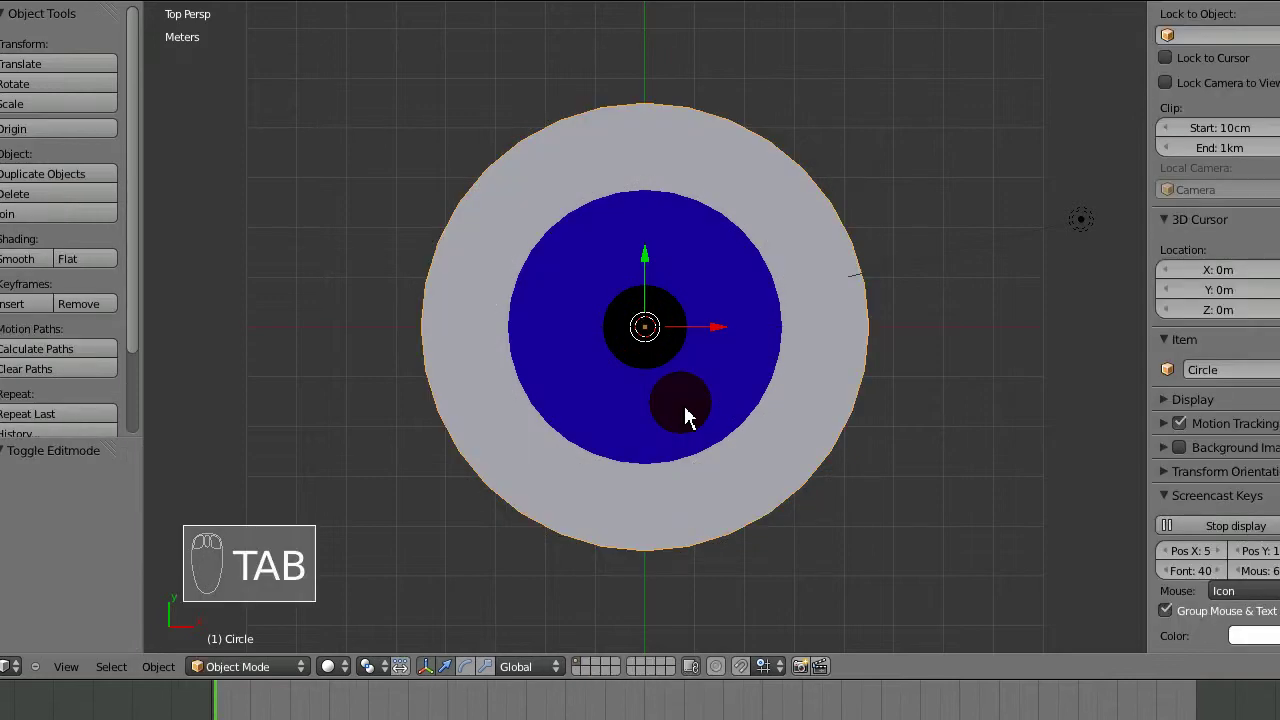
key(KP_Subtract)
key(KP_Subtract)
key(KP_Subtract)
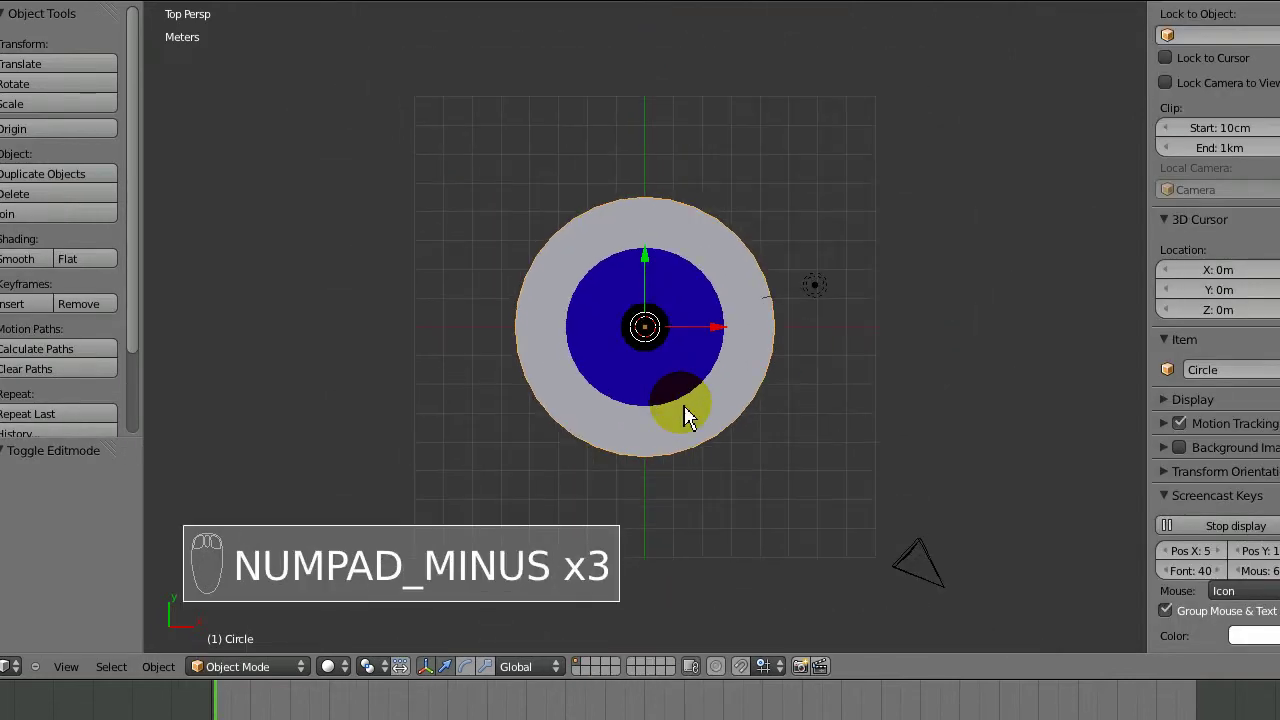
Step: Duplicate the eyeball with Shift+D and place the copy 11 m along X
right_click(617, 410)
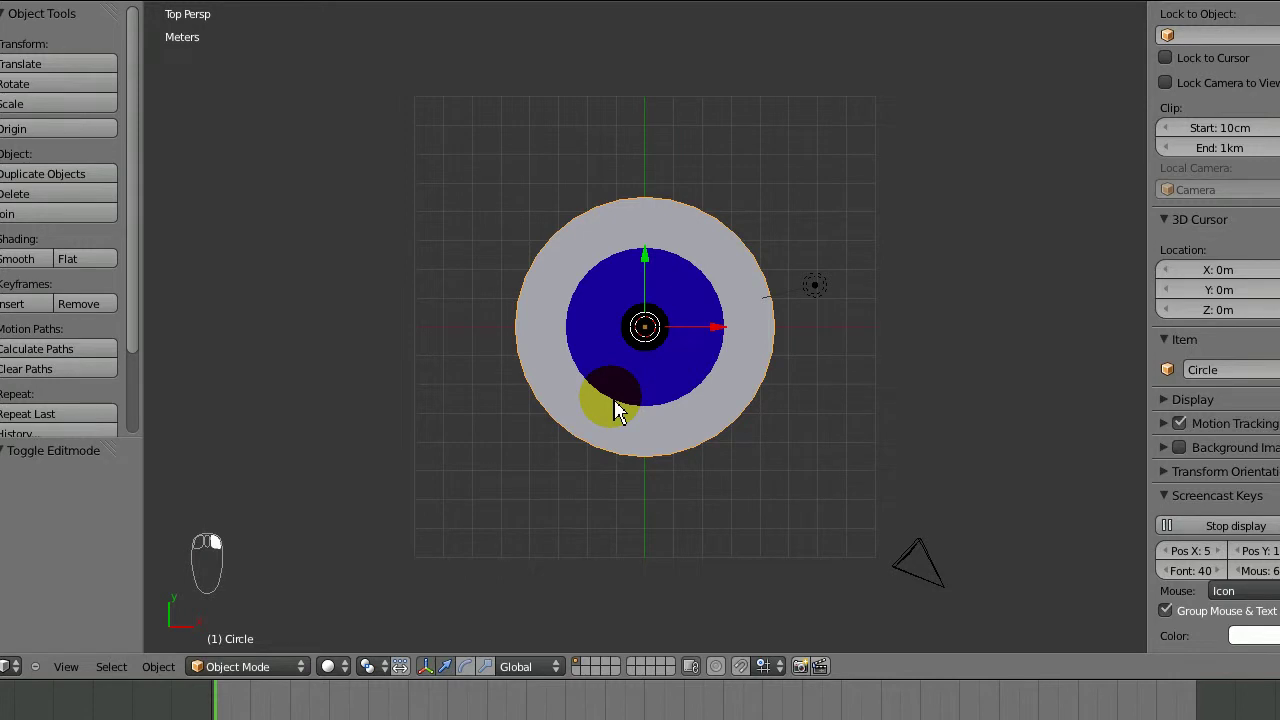
key(shift+d)
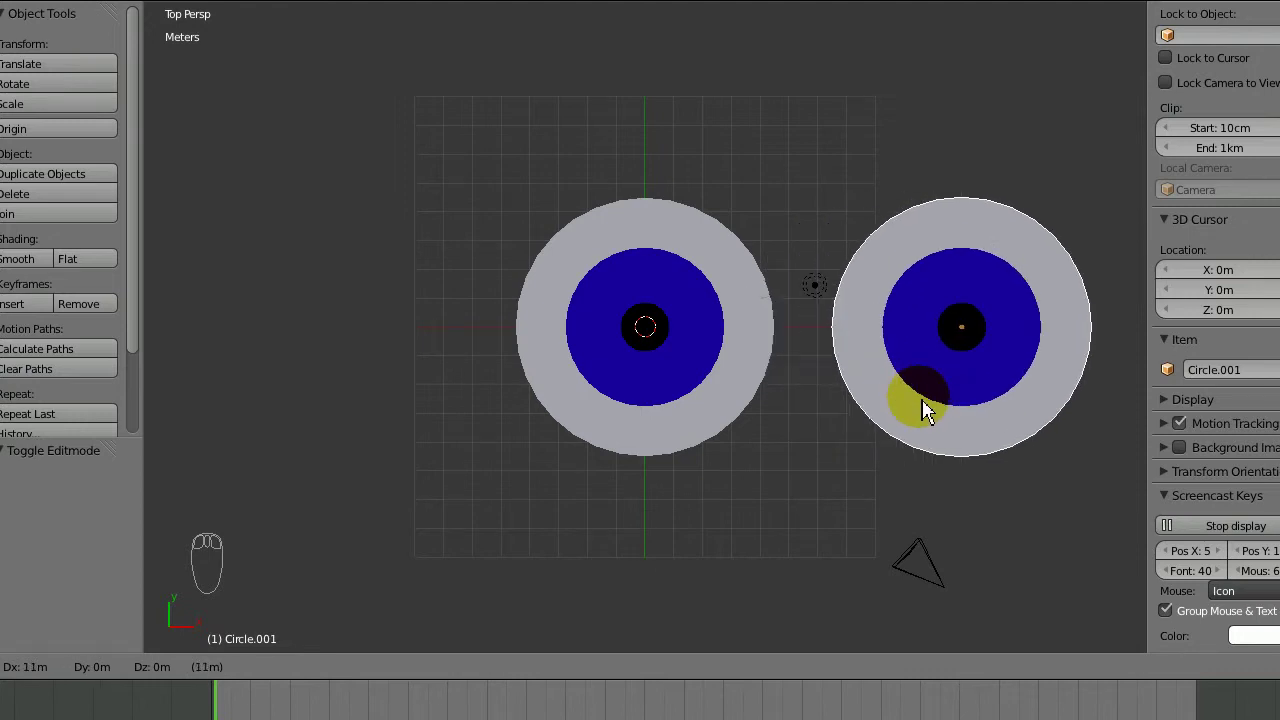
click(925, 410)
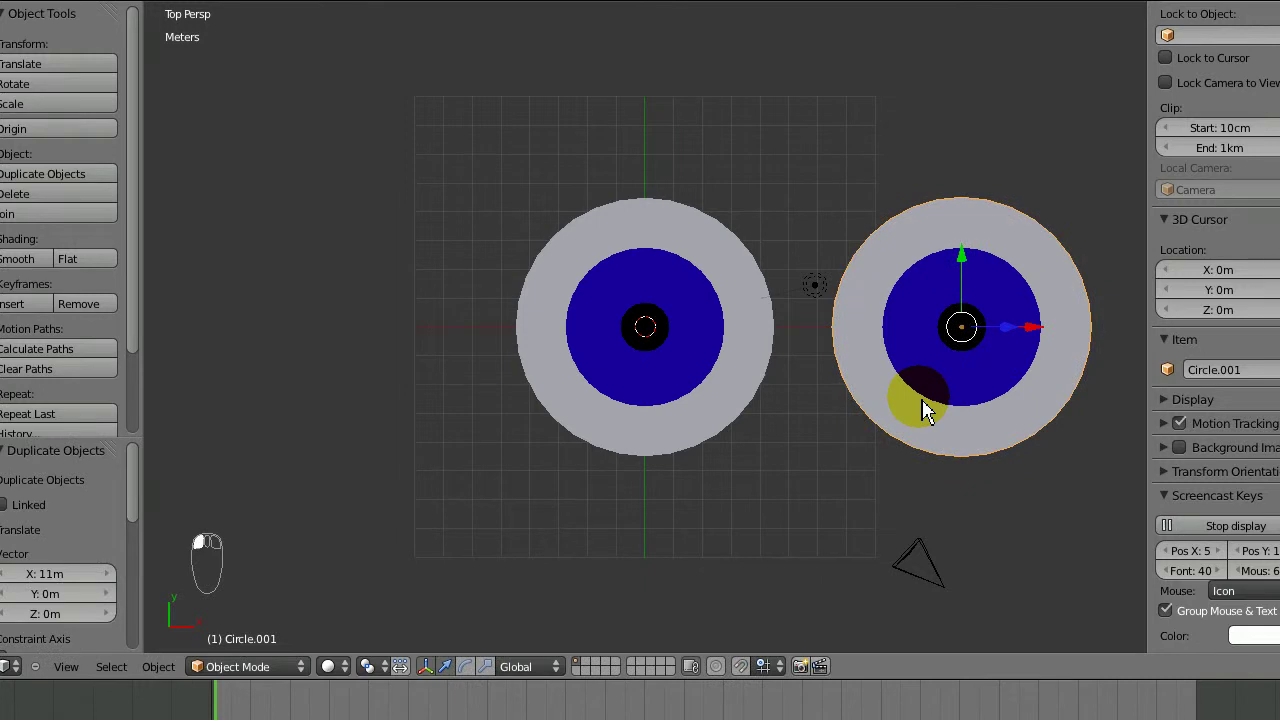
Step: Select both eyeballs and move them about 5.5 m along negative X, centred on the origin
shift+right_click(724, 373)
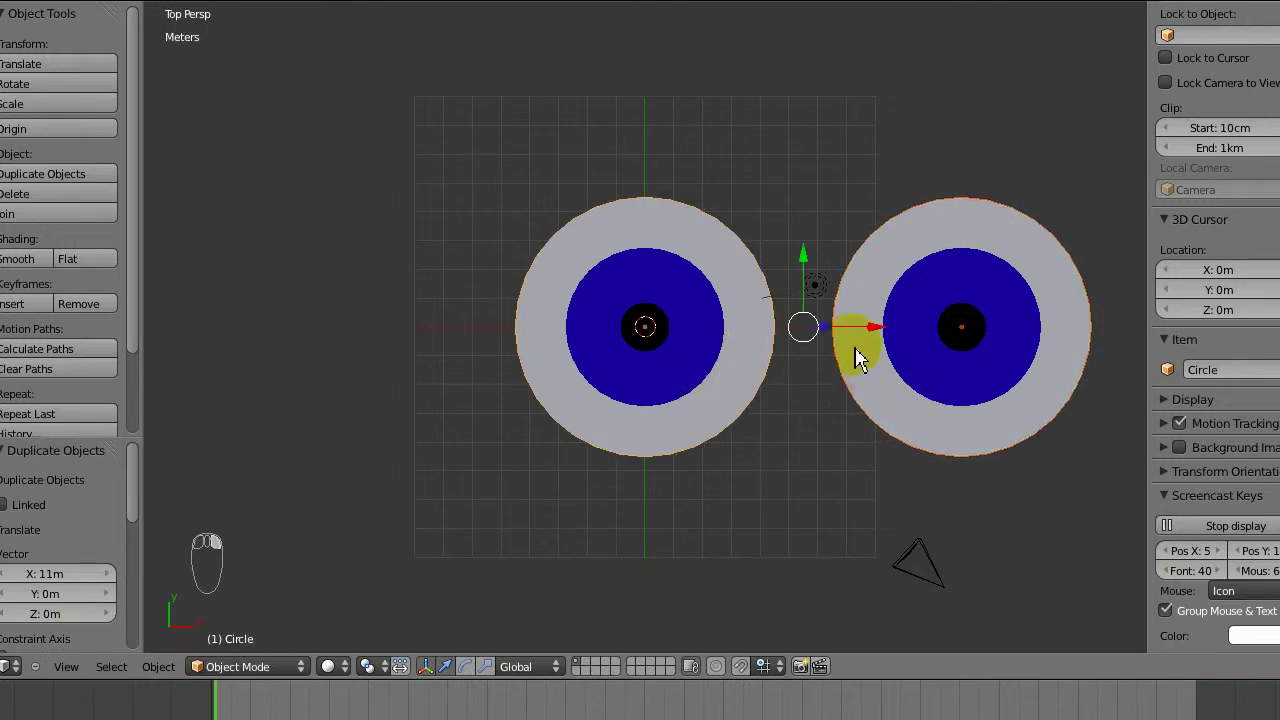
key(g)
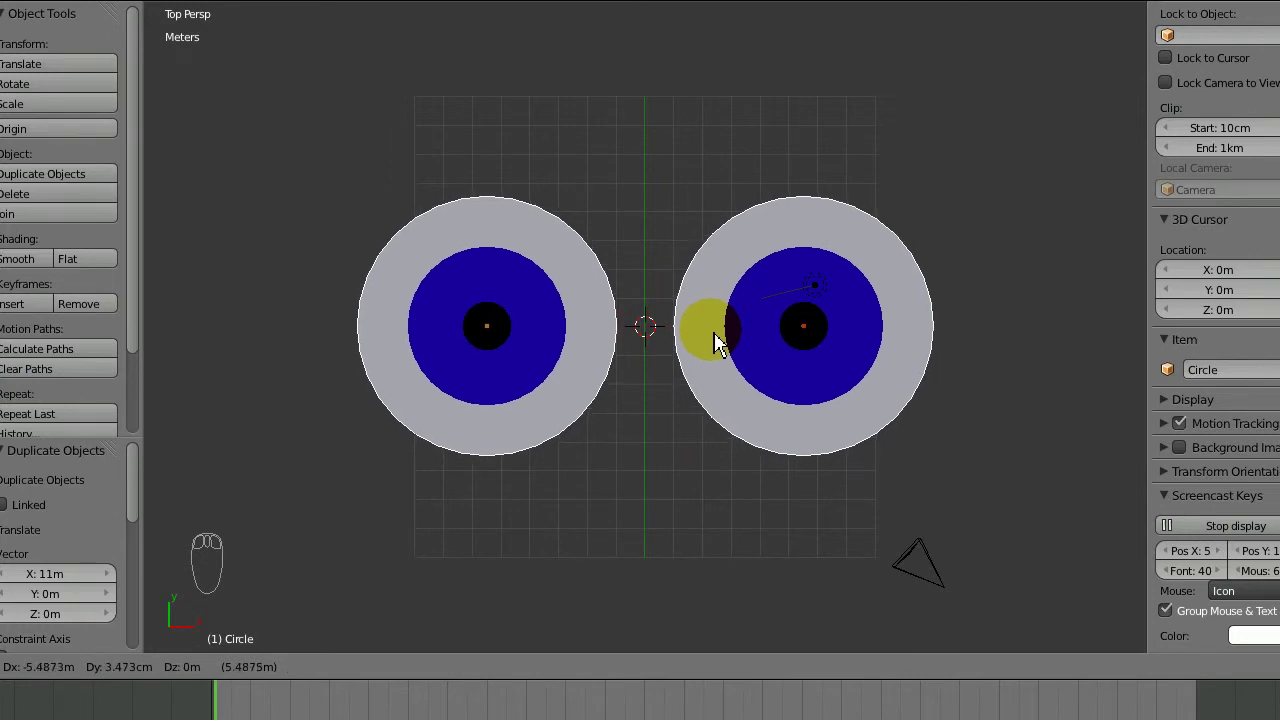
click(715, 340)
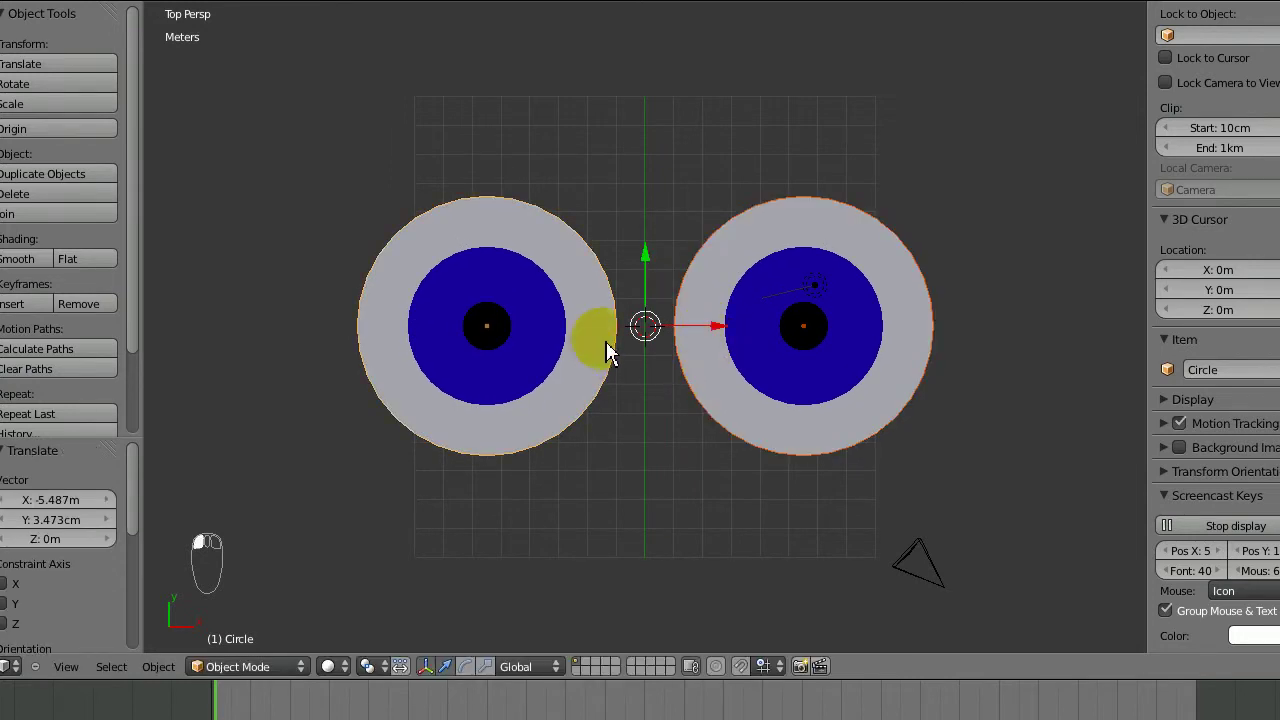
scroll(630, 366, up, 2)
scroll(630, 366, up, 2)
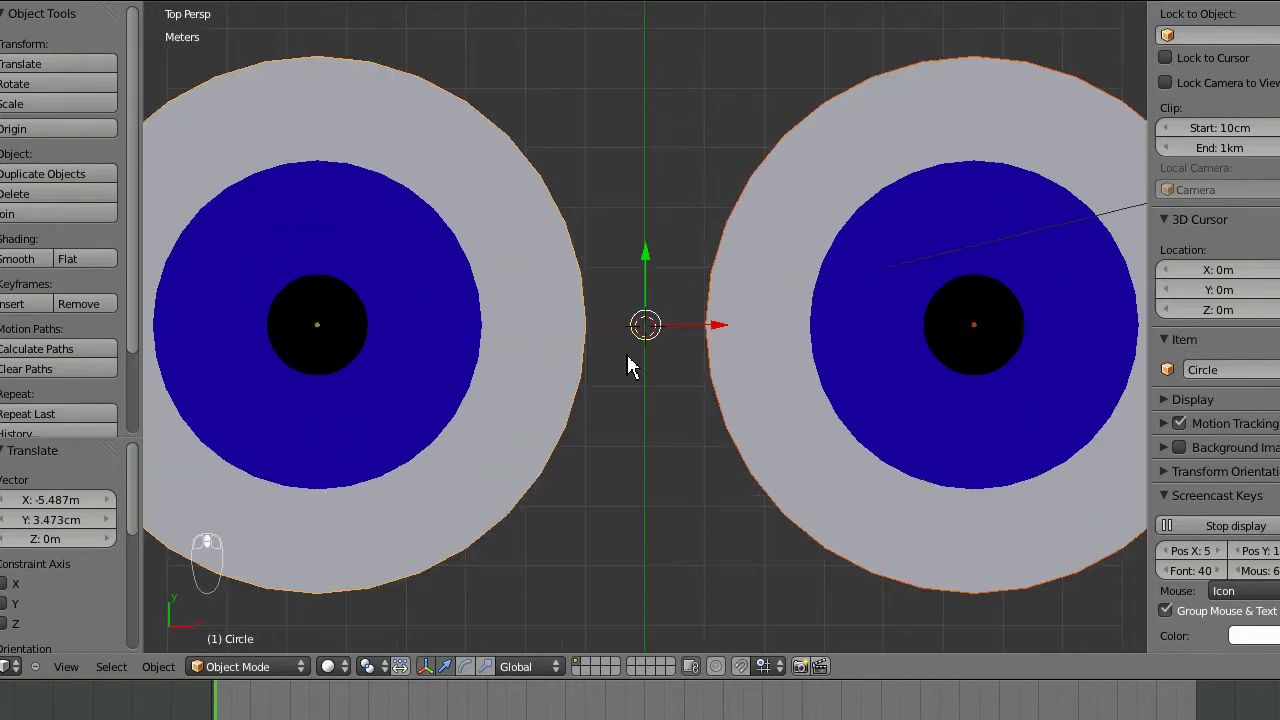
scroll(630, 366, down, 4)
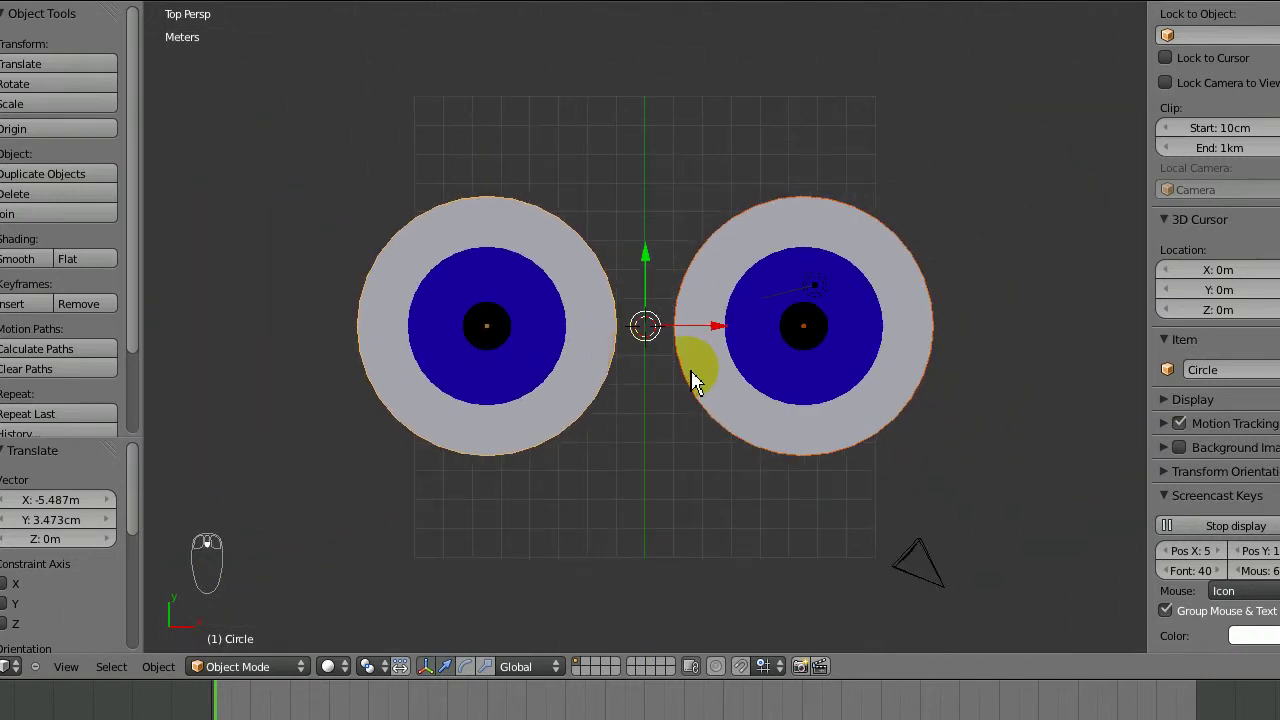
Step: Rotate both eye discs 90° about X in the front orthographic view
key(F12)
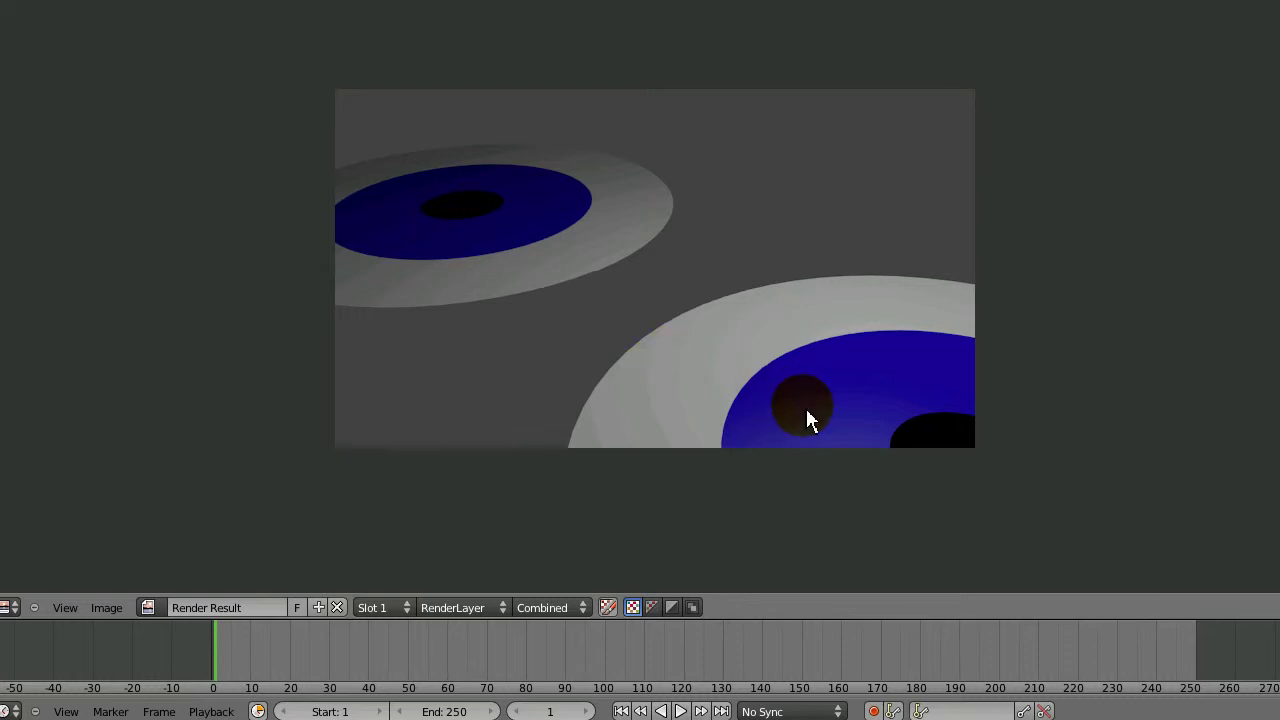
key(Escape)
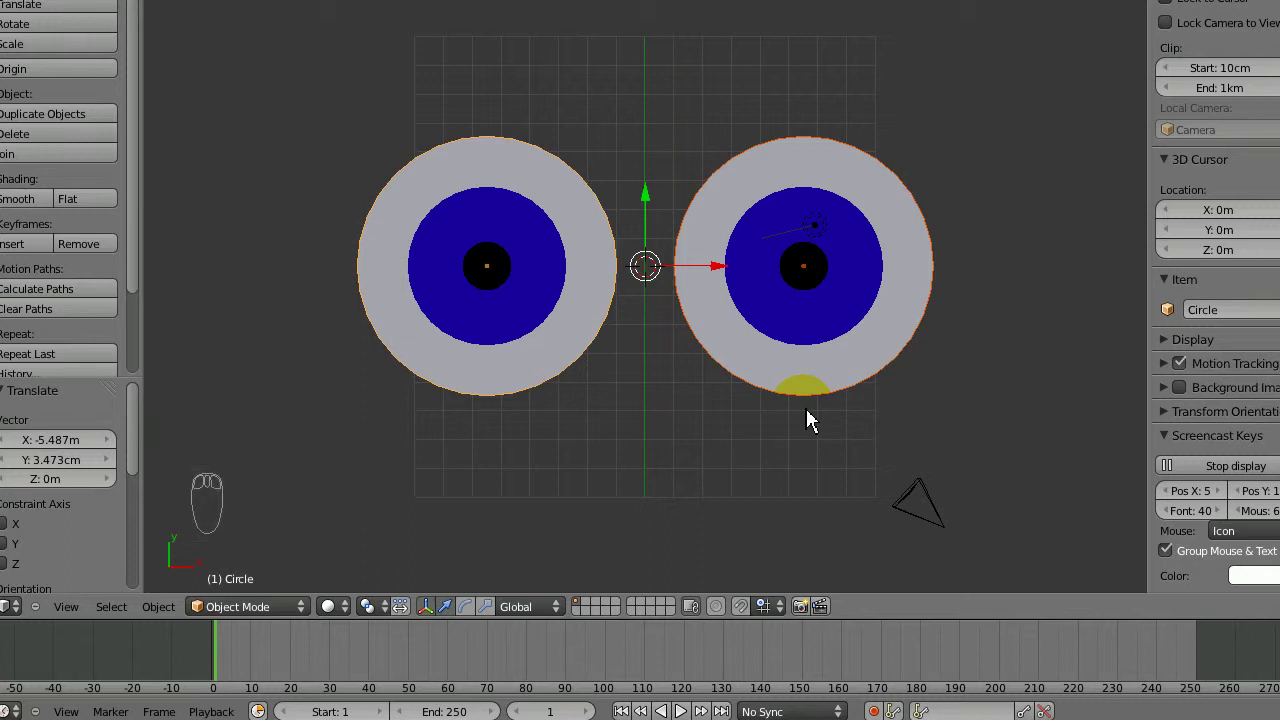
key(KP_1)
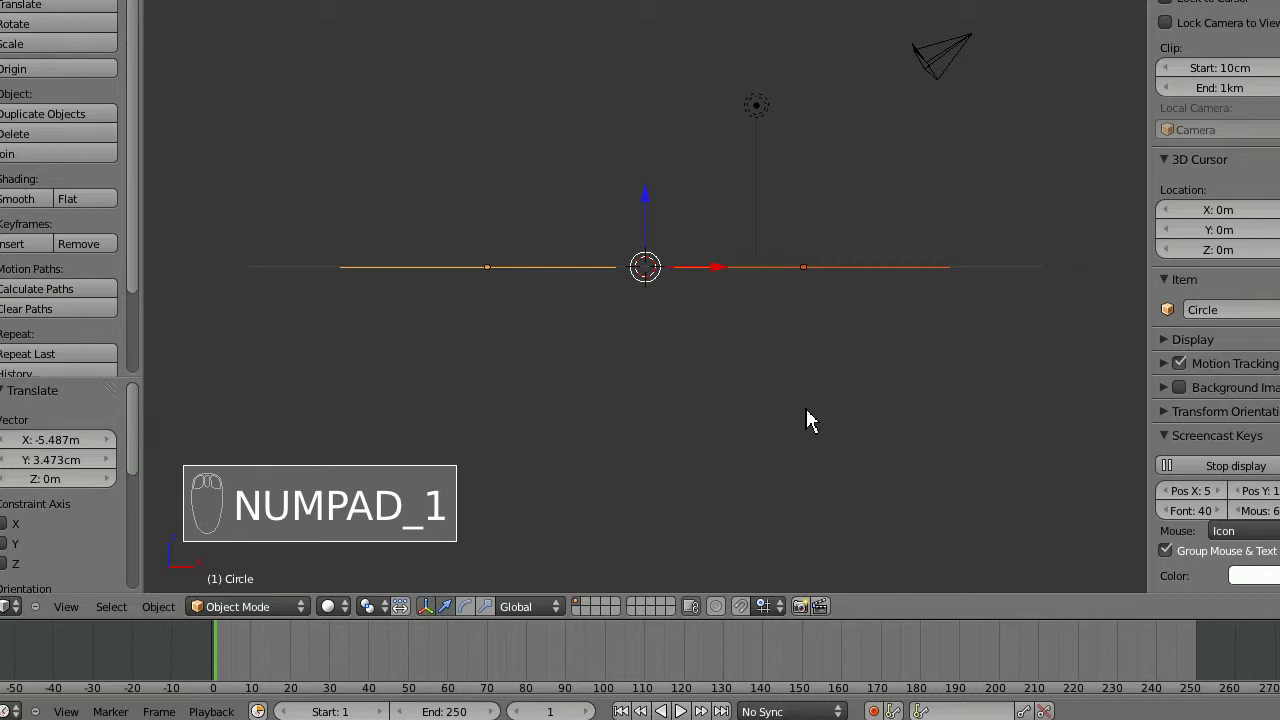
key(KP_5)
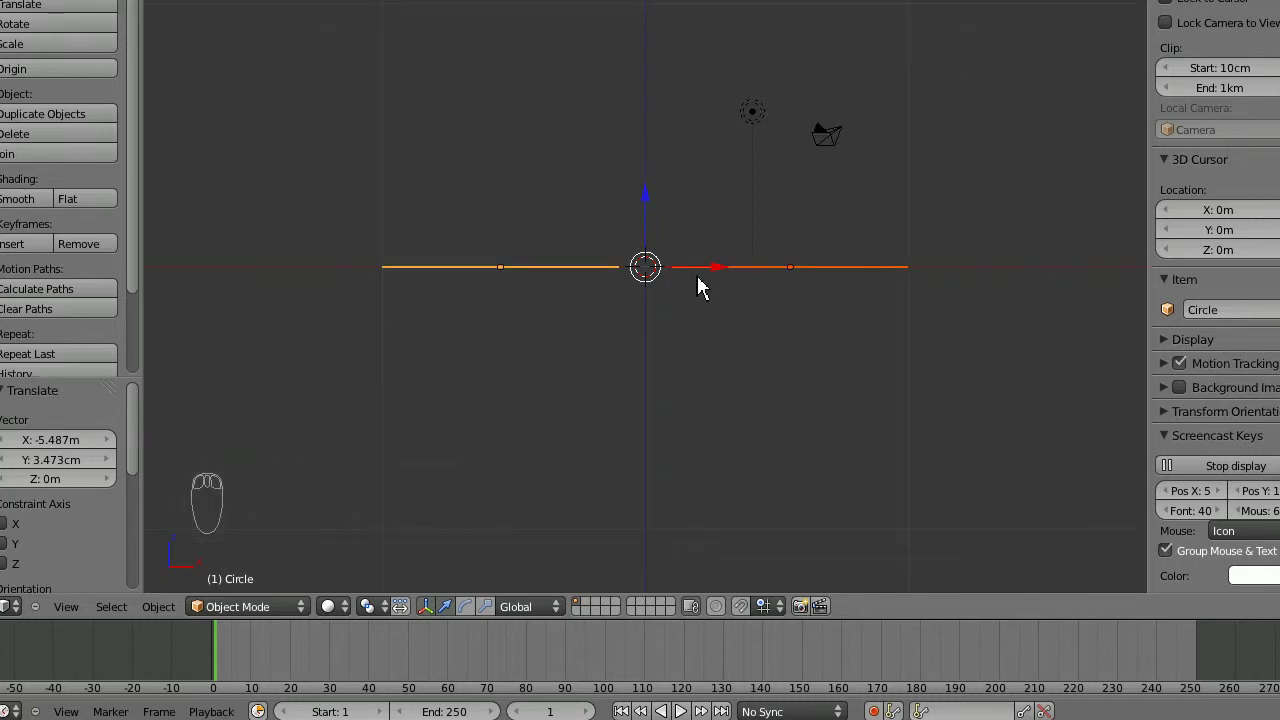
key(r)
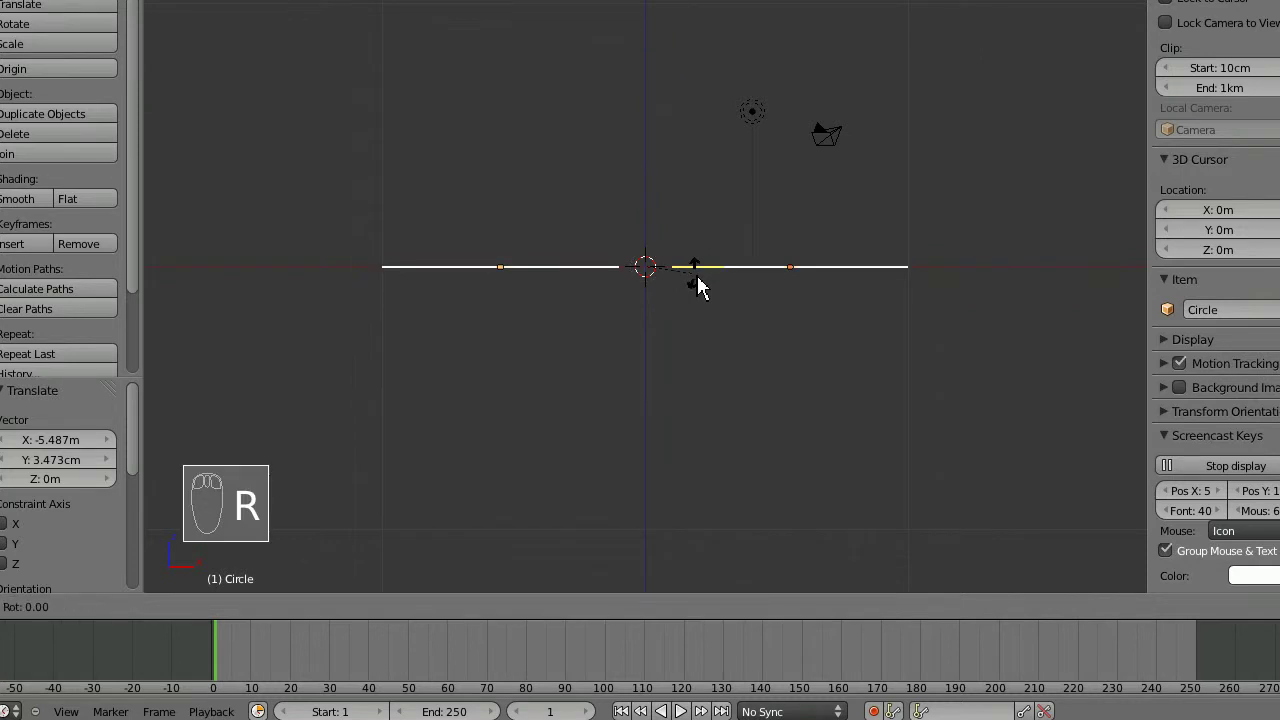
text(90)
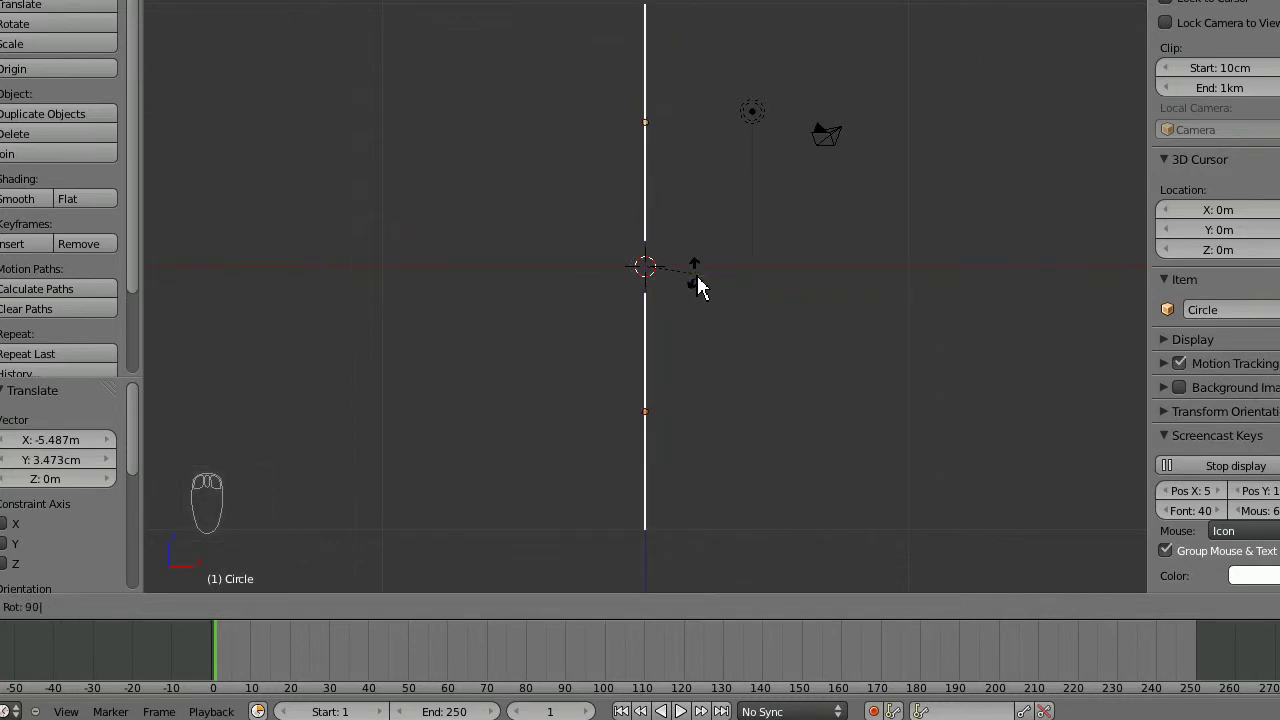
text(x)
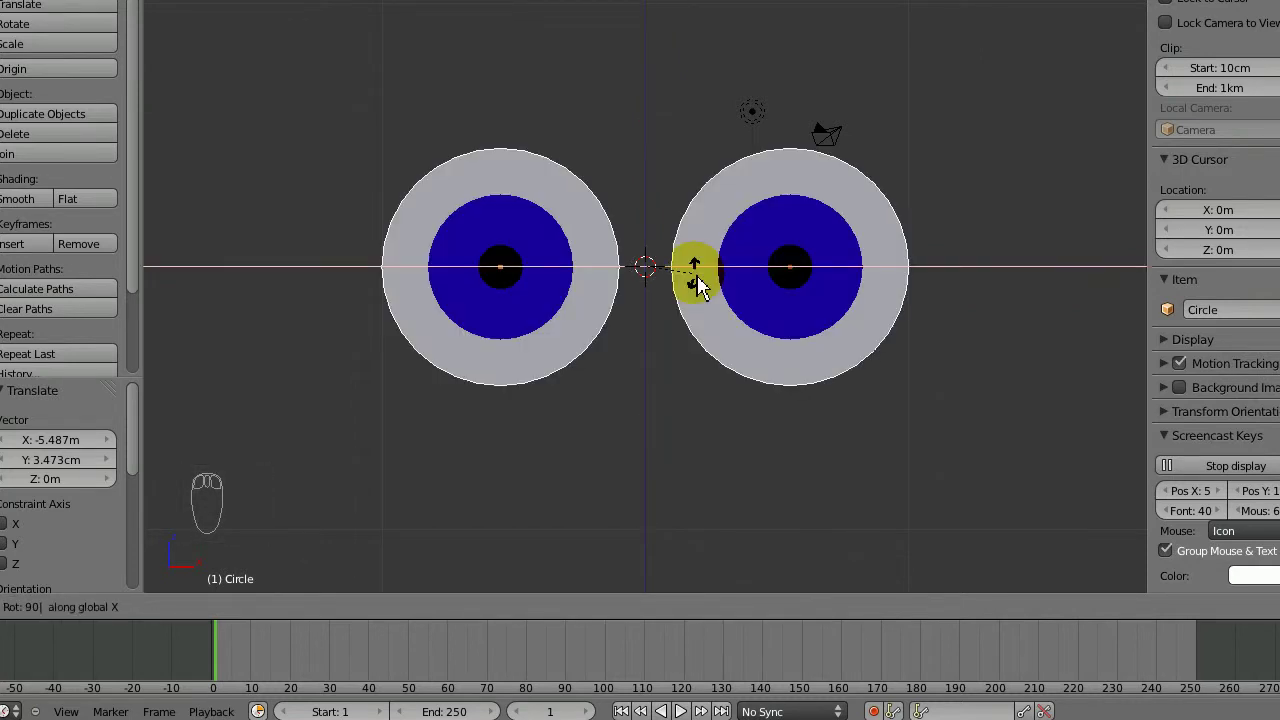
click(697, 283)
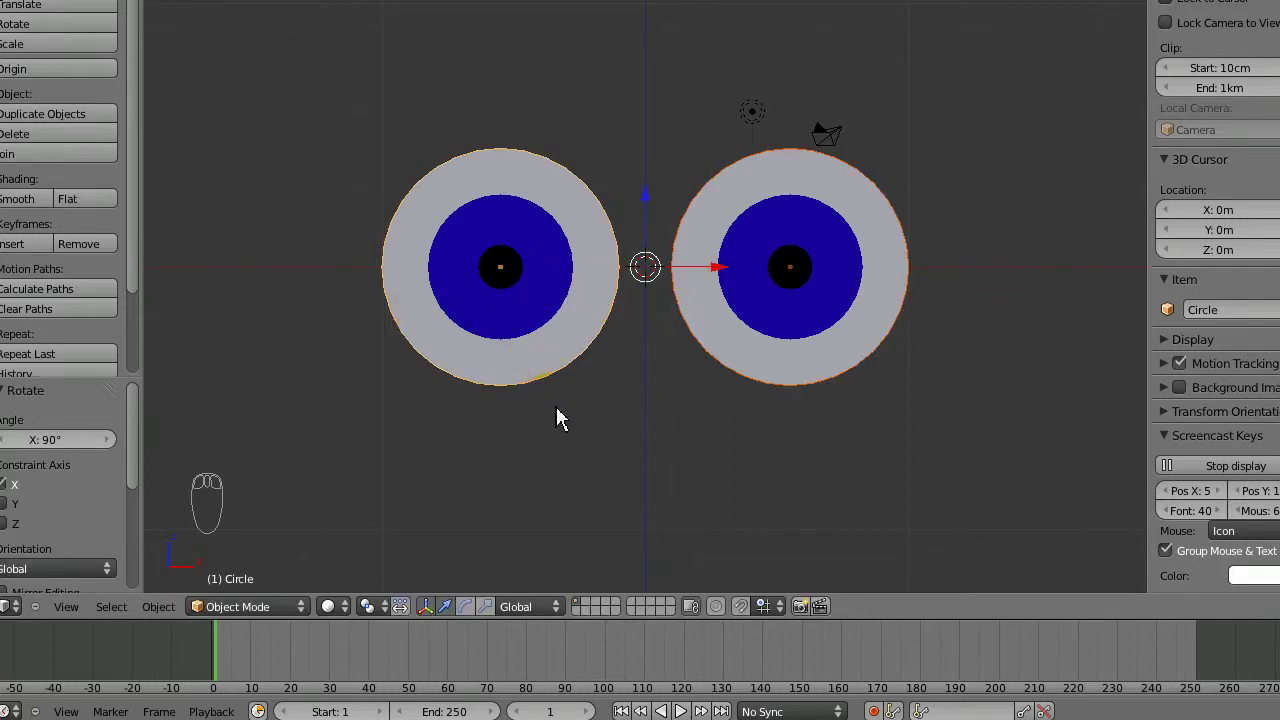
Step: Align the camera to the front view and render to check the framing
key(ctrl+alt+KP_0)
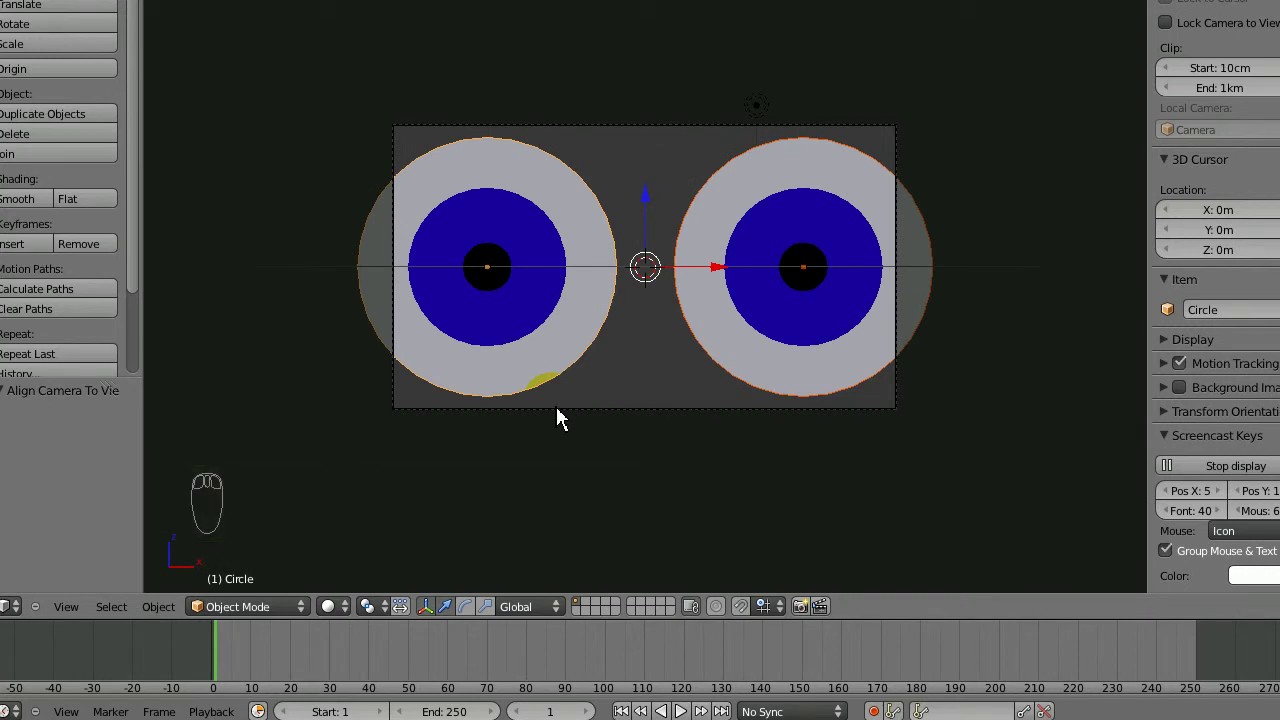
key(F12)
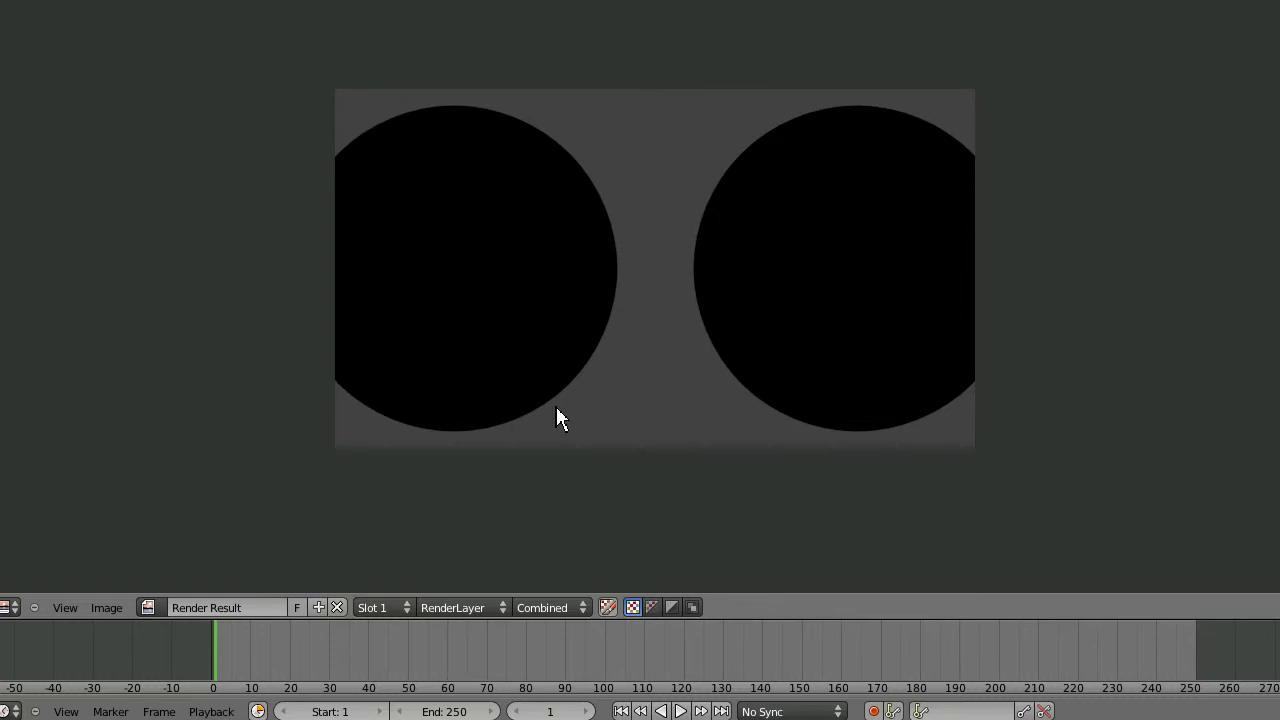
key(Escape)
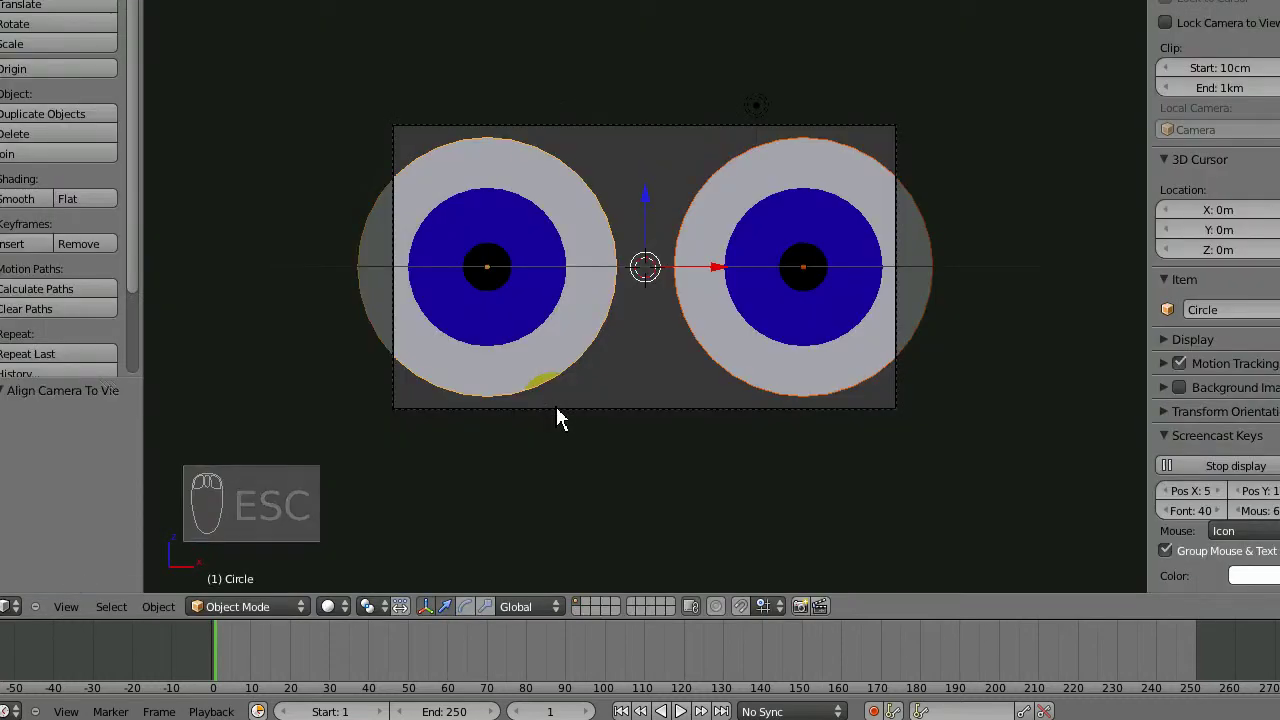
Step: From the top view, move the lamp out in front of the eyes and render
key(KP_7)
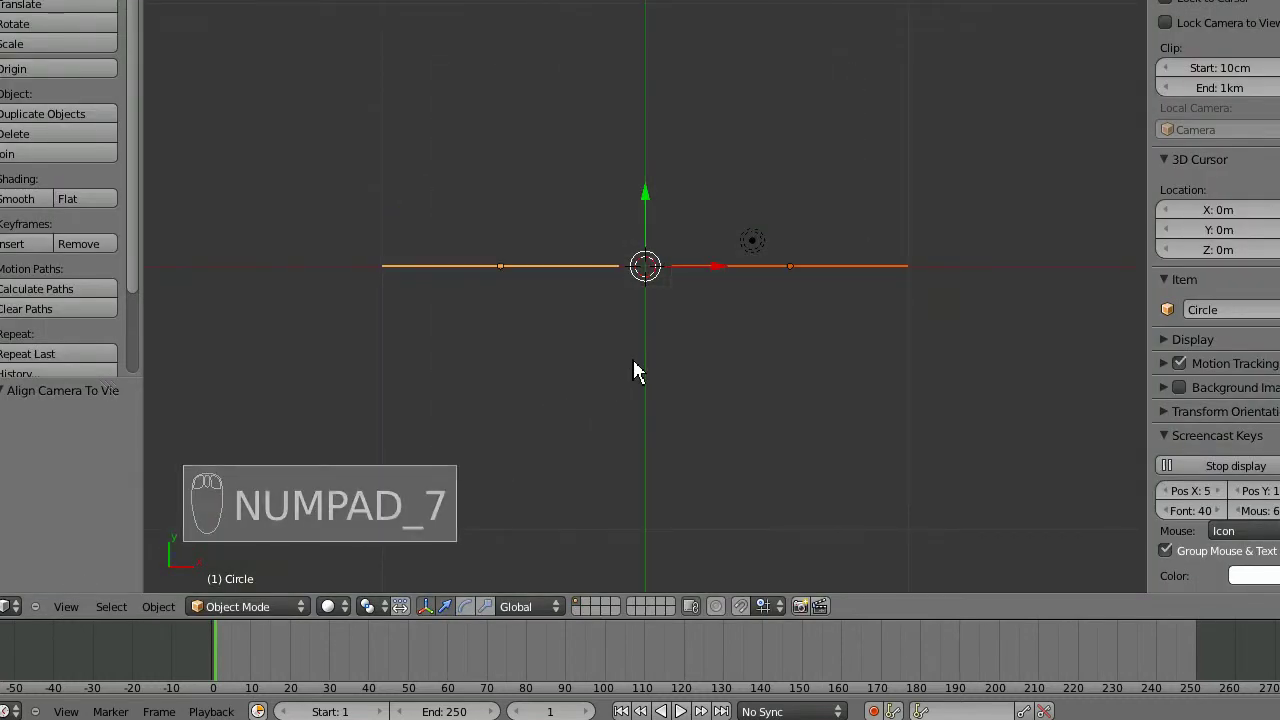
scroll(633, 362, down, 5)
scroll(676, 285, up, 2)
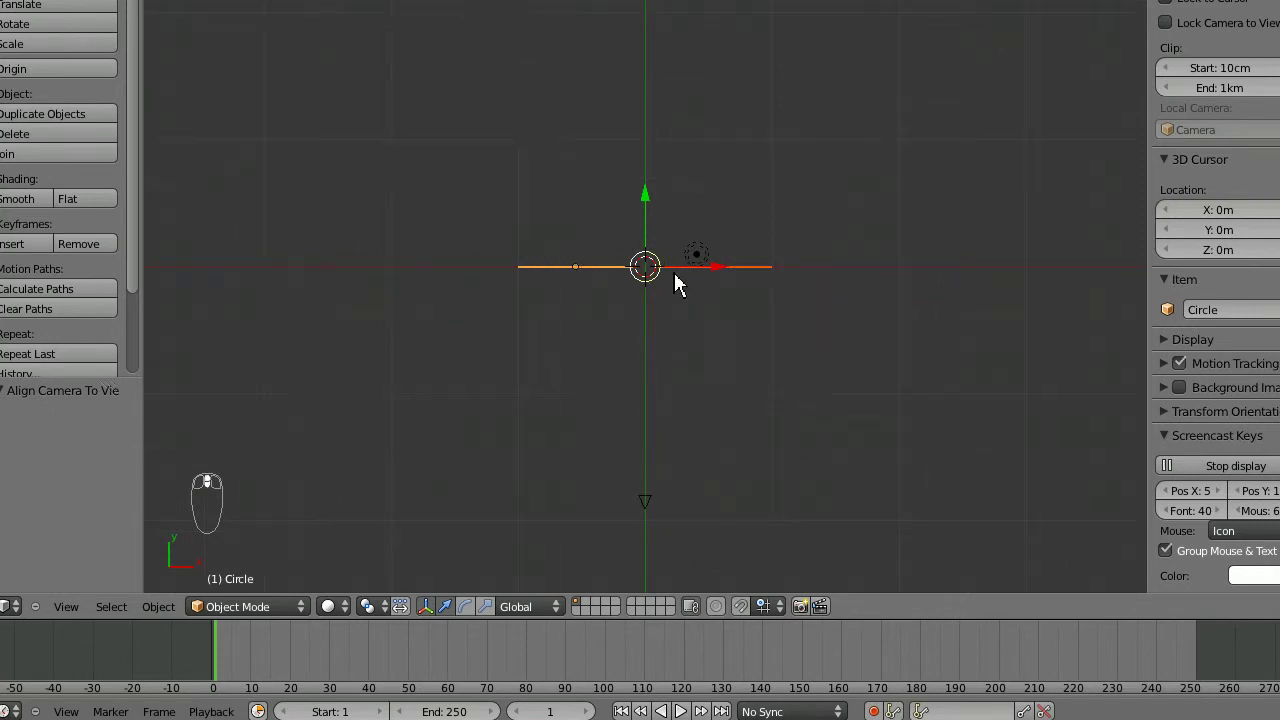
right_click(695, 259)
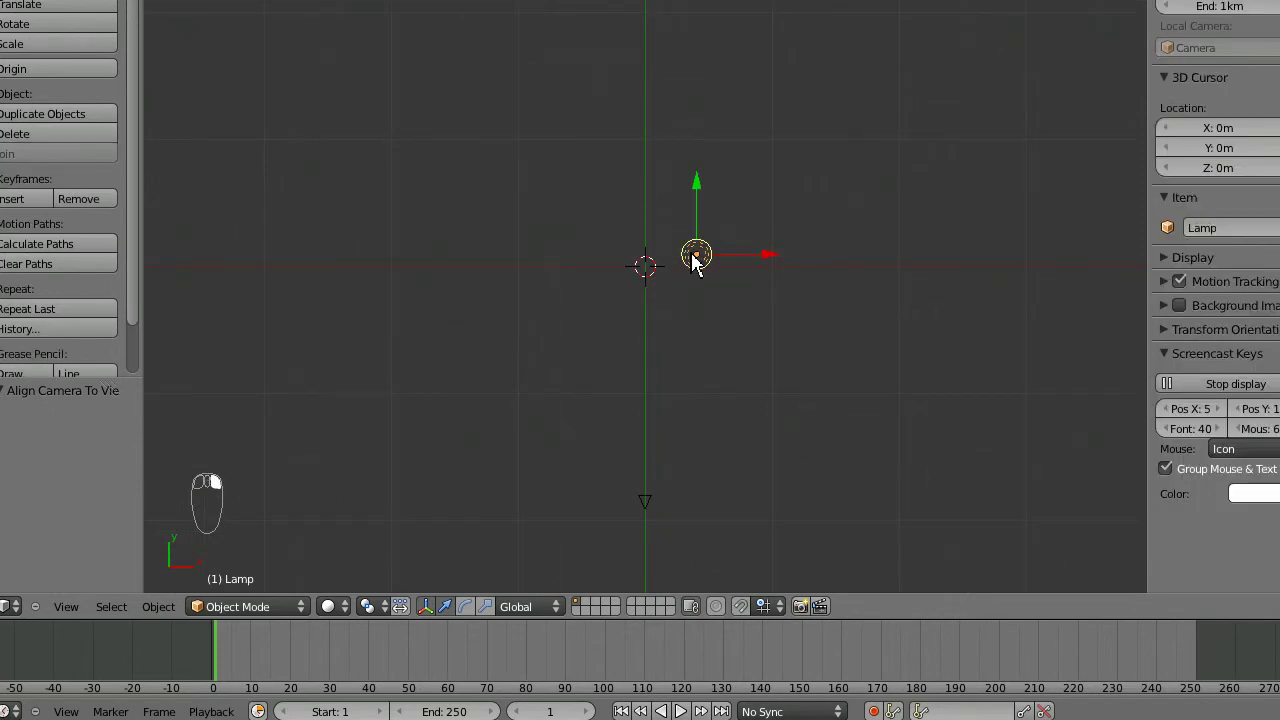
key(g)
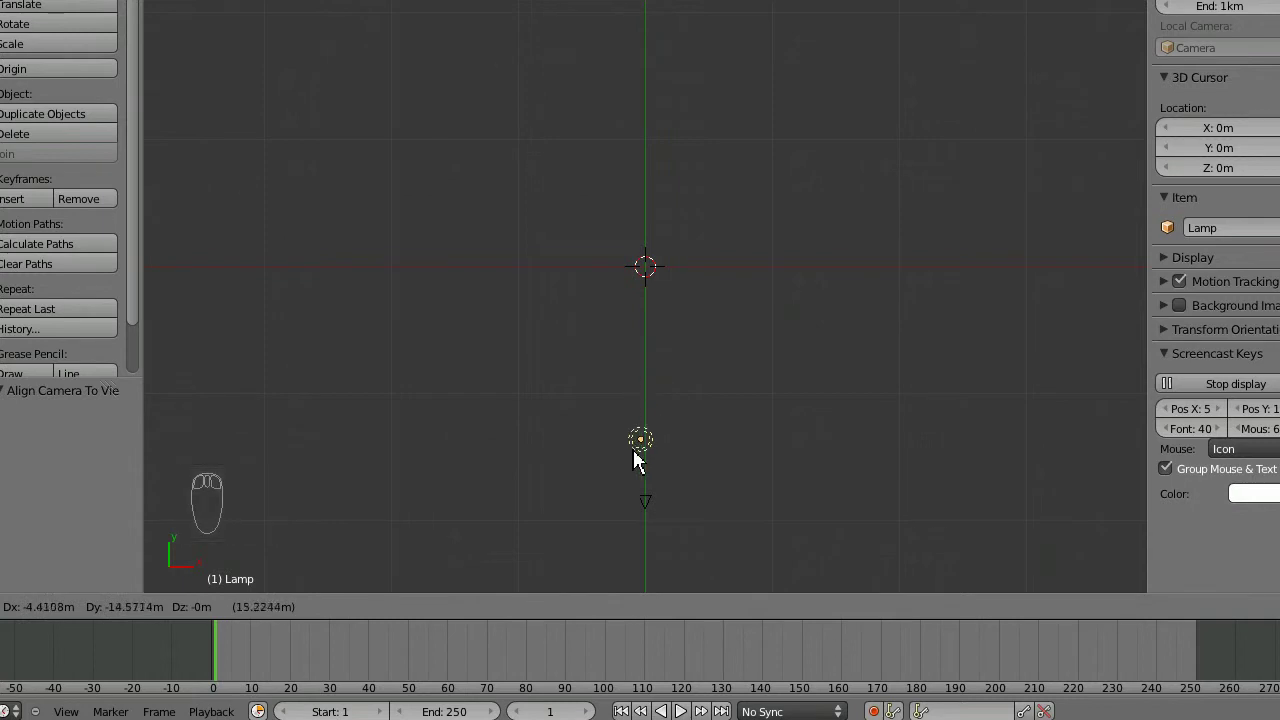
click(621, 516)
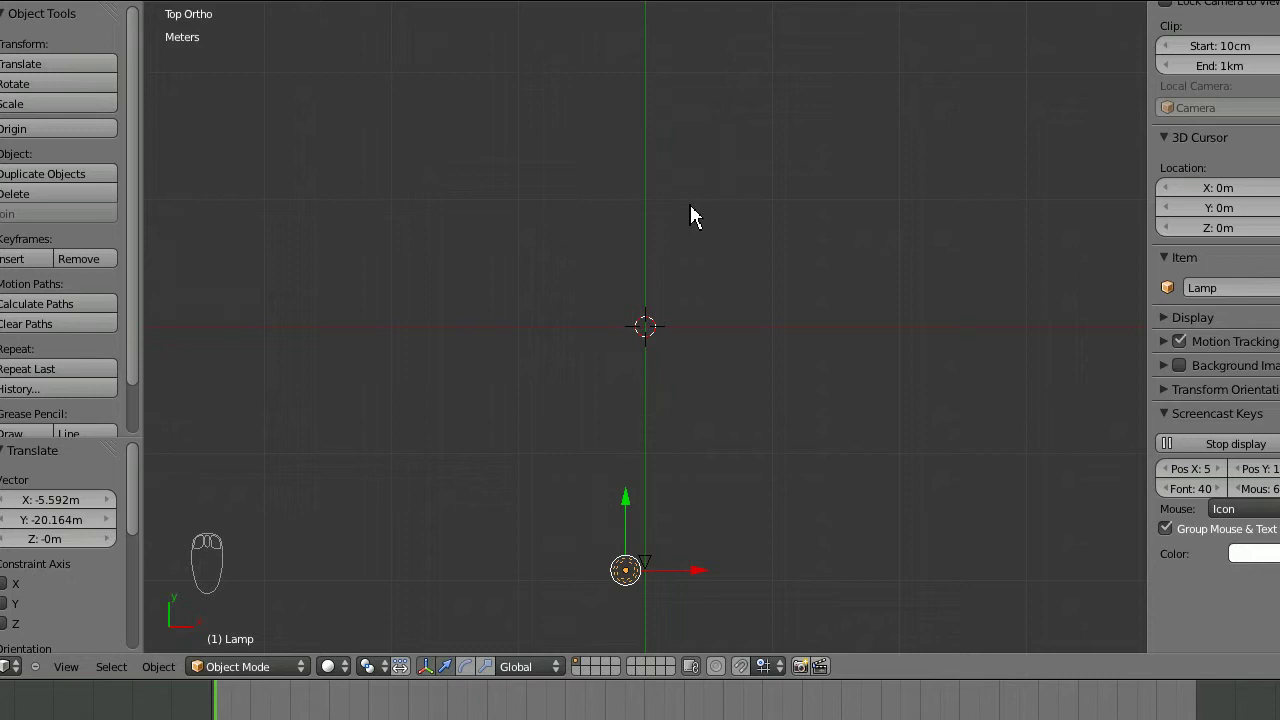
key(F12)
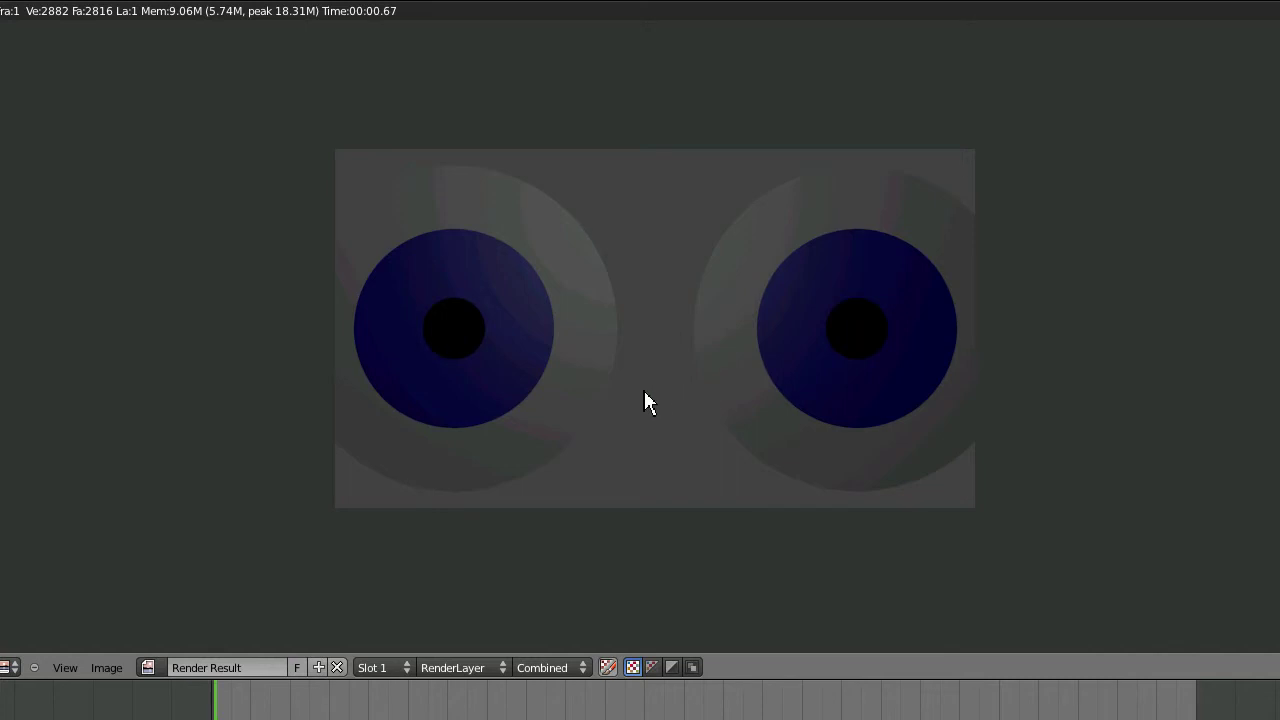
key(Escape)
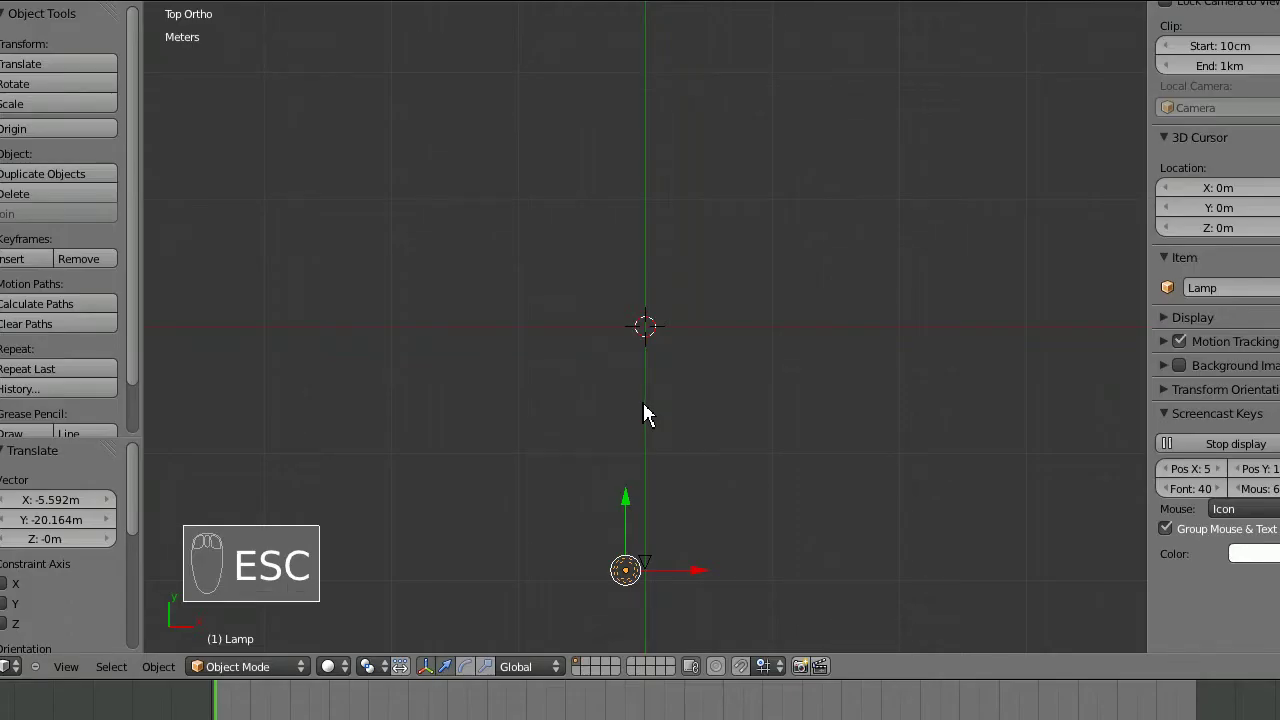
Step: Move the camera farther back along the Y axis
right_click(647, 570)
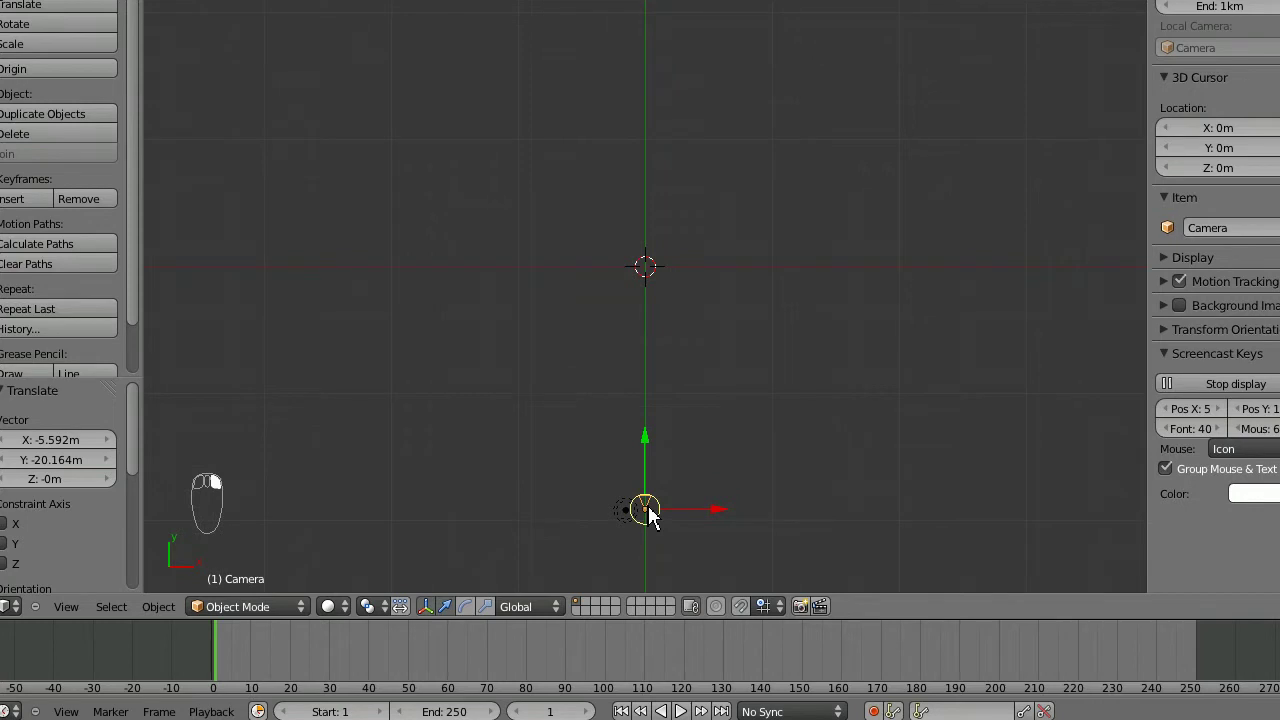
key(g)
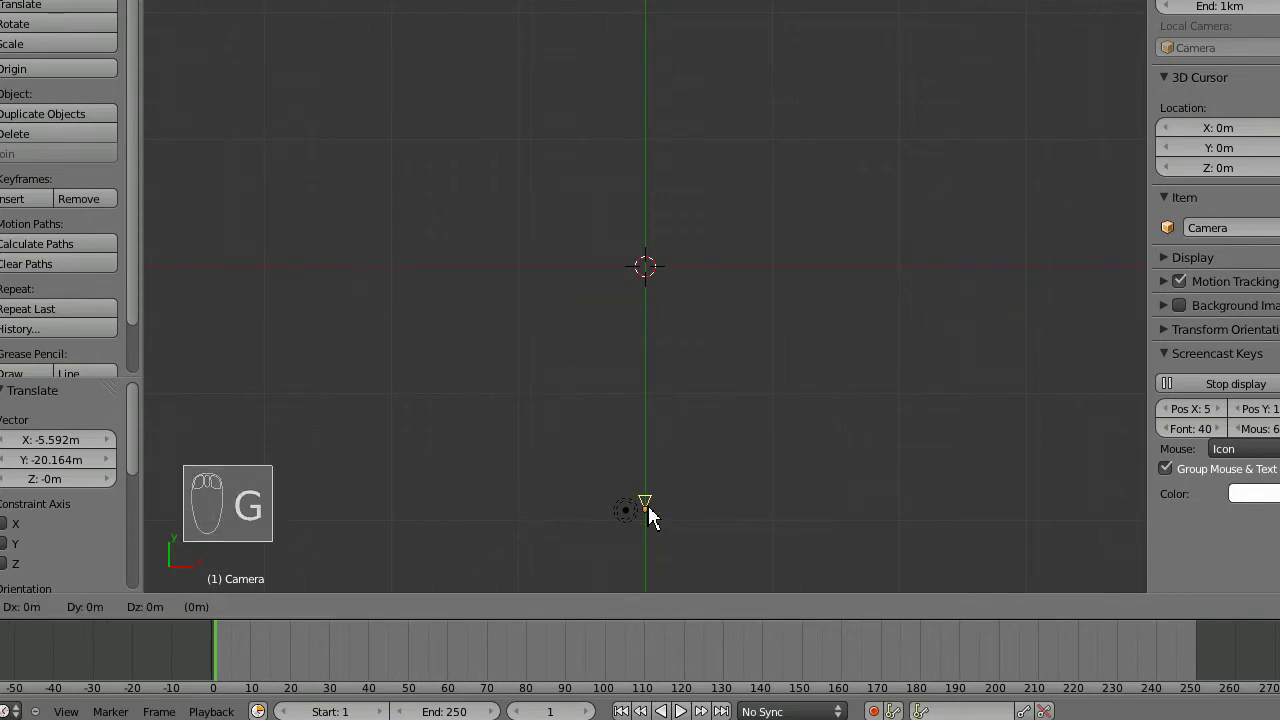
key(y)
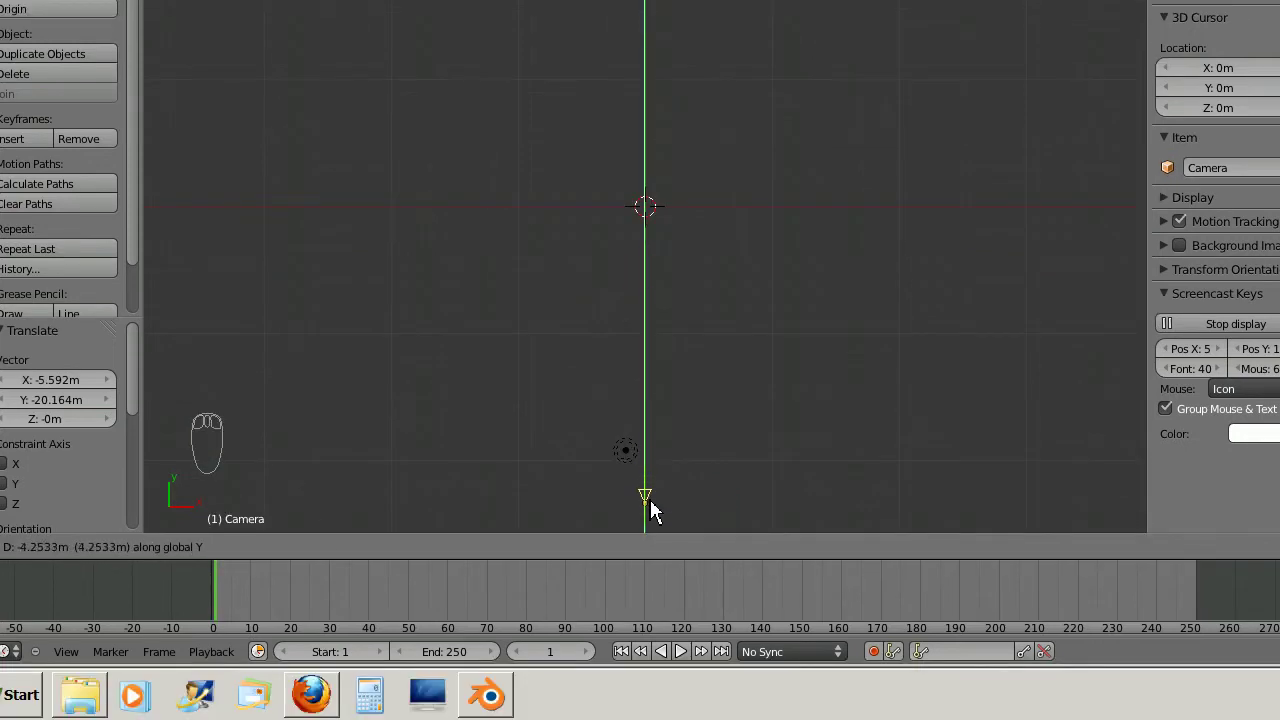
click(654, 580)
Step: Raise the lamp's Energy to about 5.04 in its Object Data settings
right_click(626, 457)
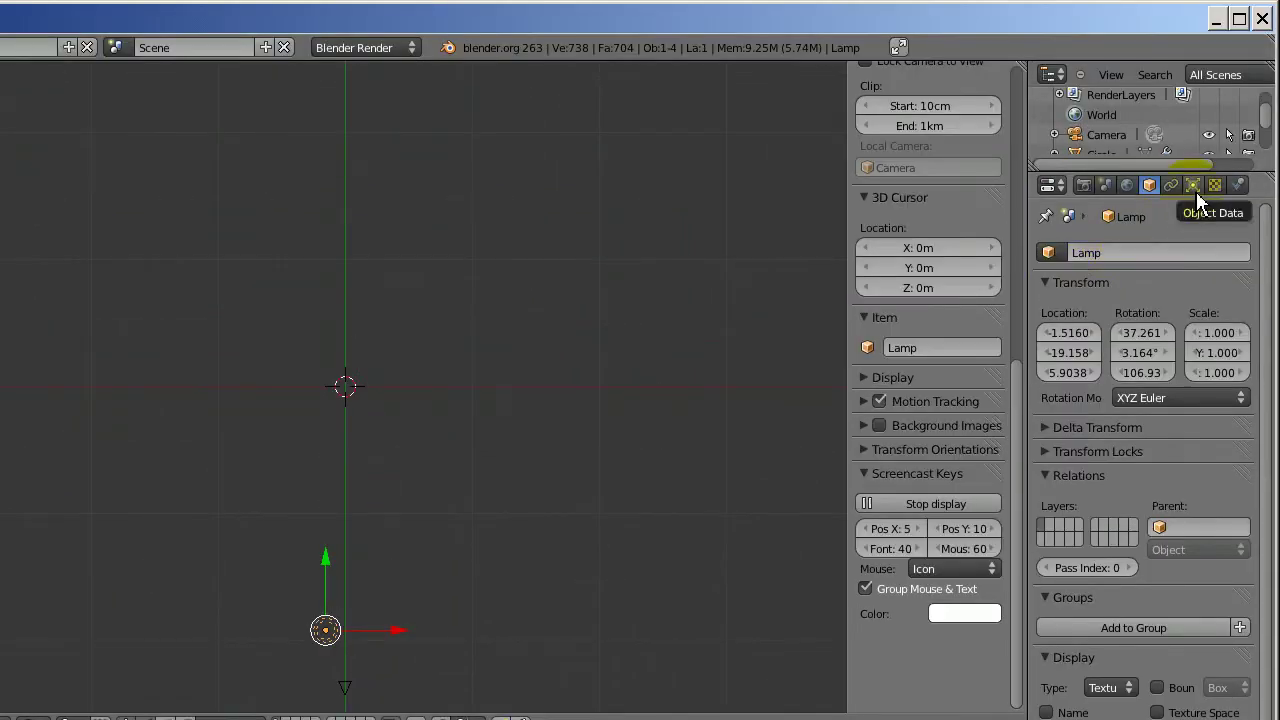
click(1193, 186)
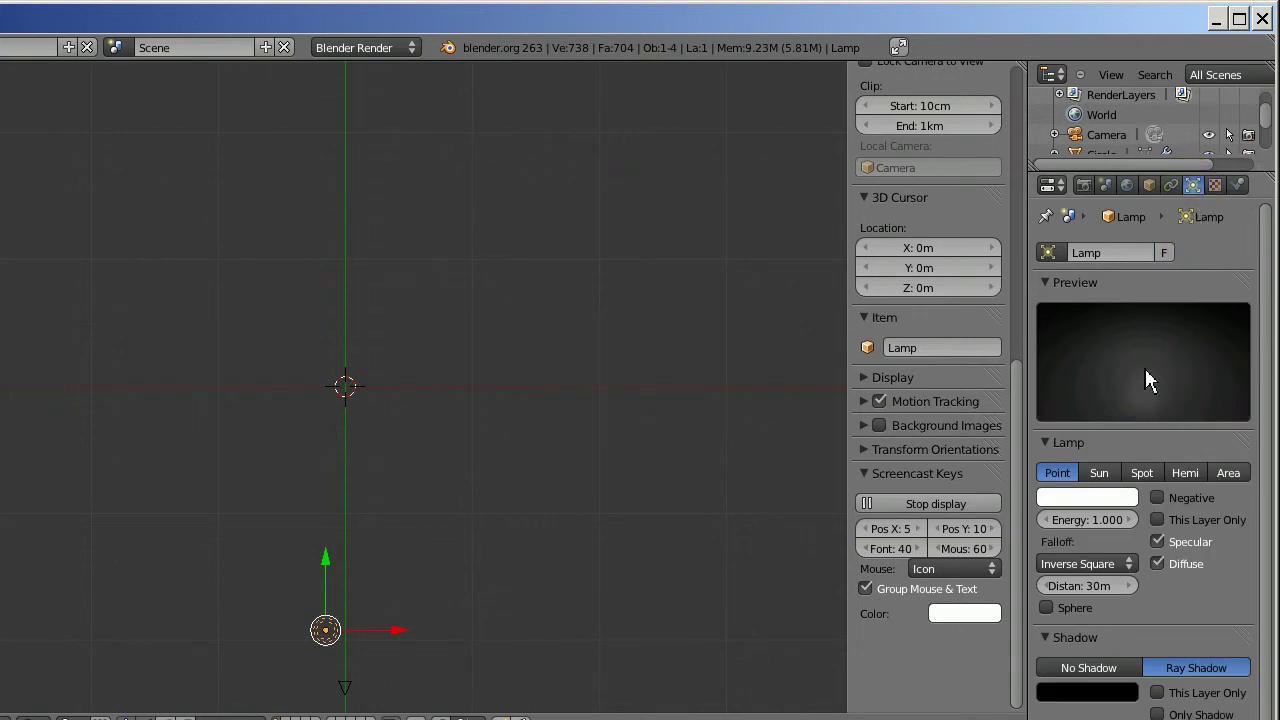
click(1068, 506)
drag(1058, 524, 1258, 516)
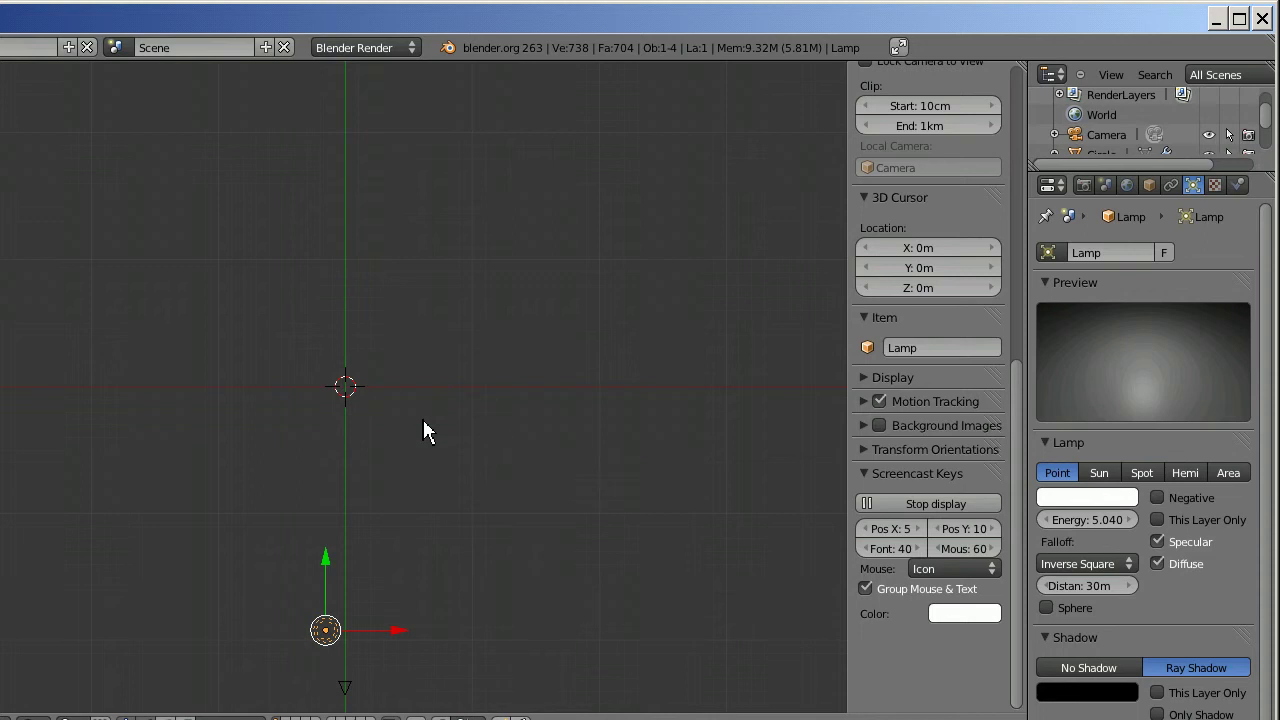
Step: Render the brightly lit eyes, then close Blender
key(F12)
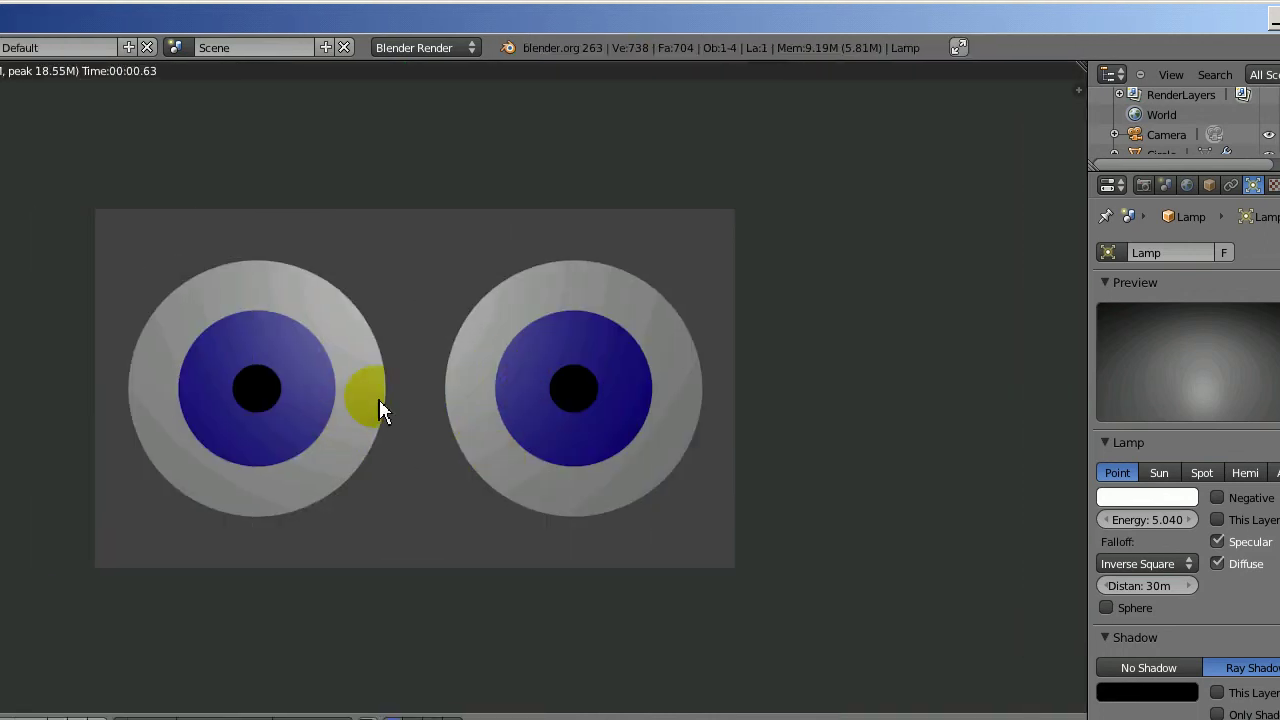
key(Escape)
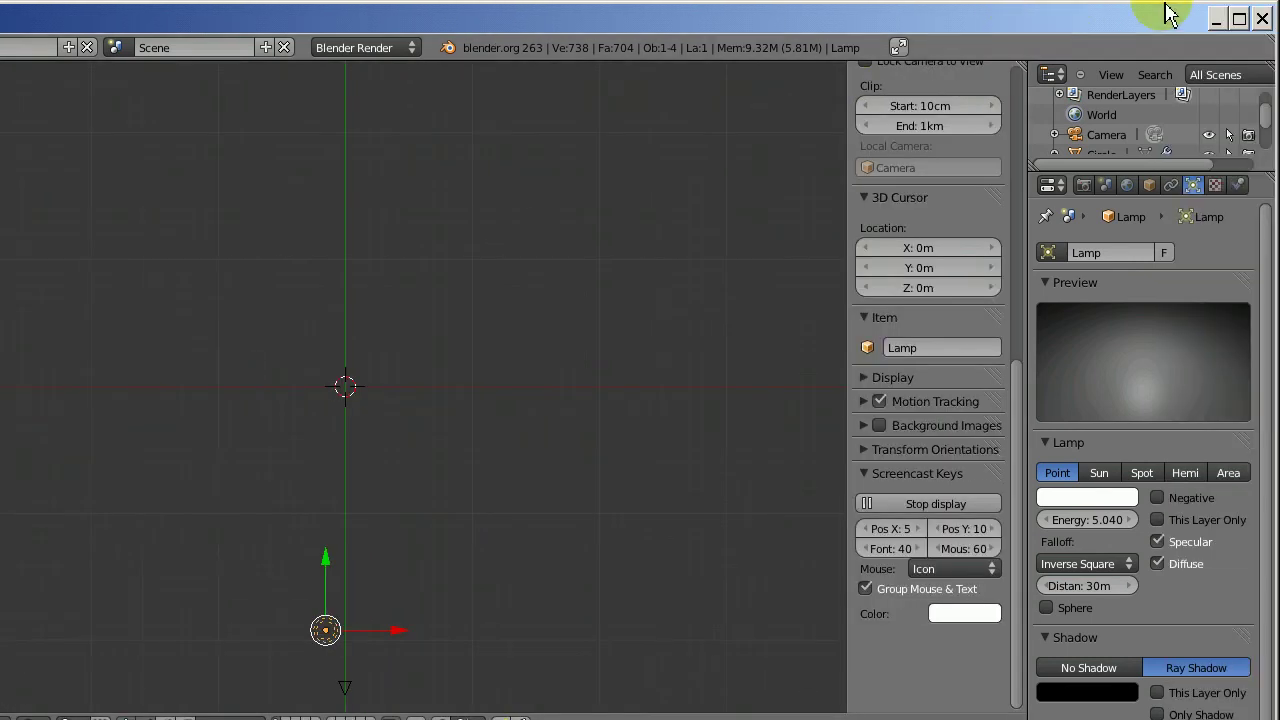
click(1263, 19)
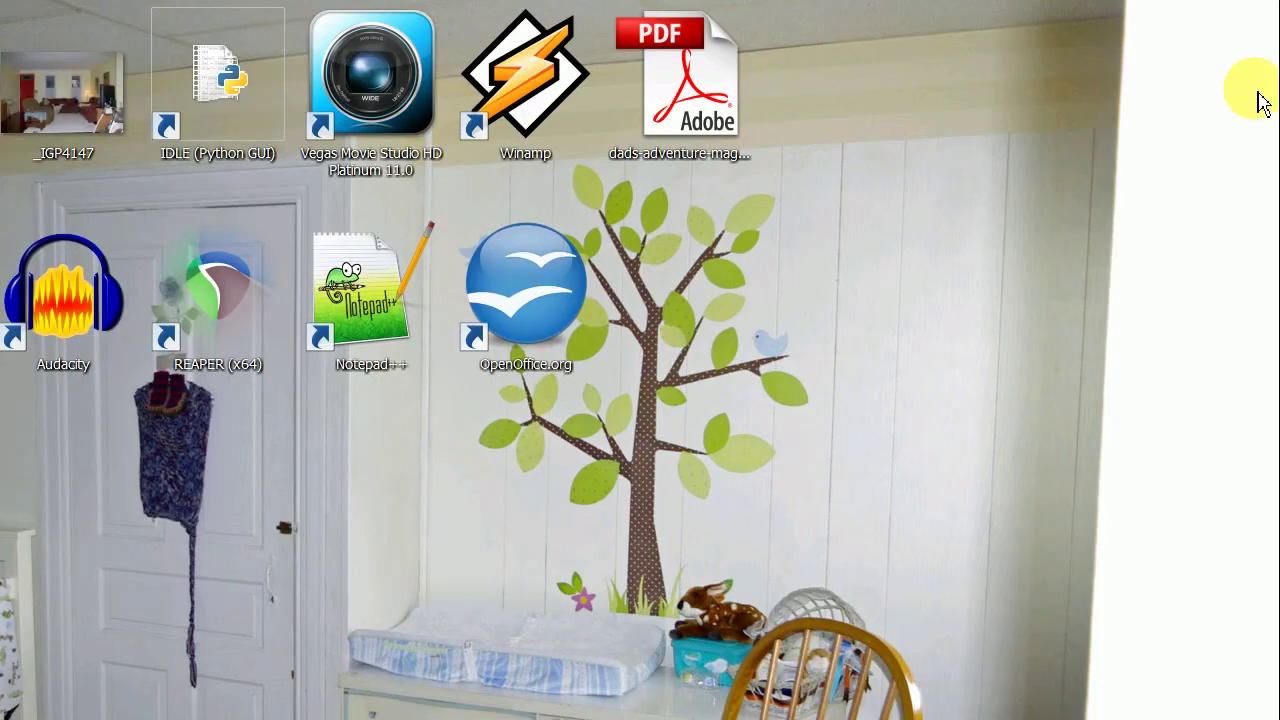